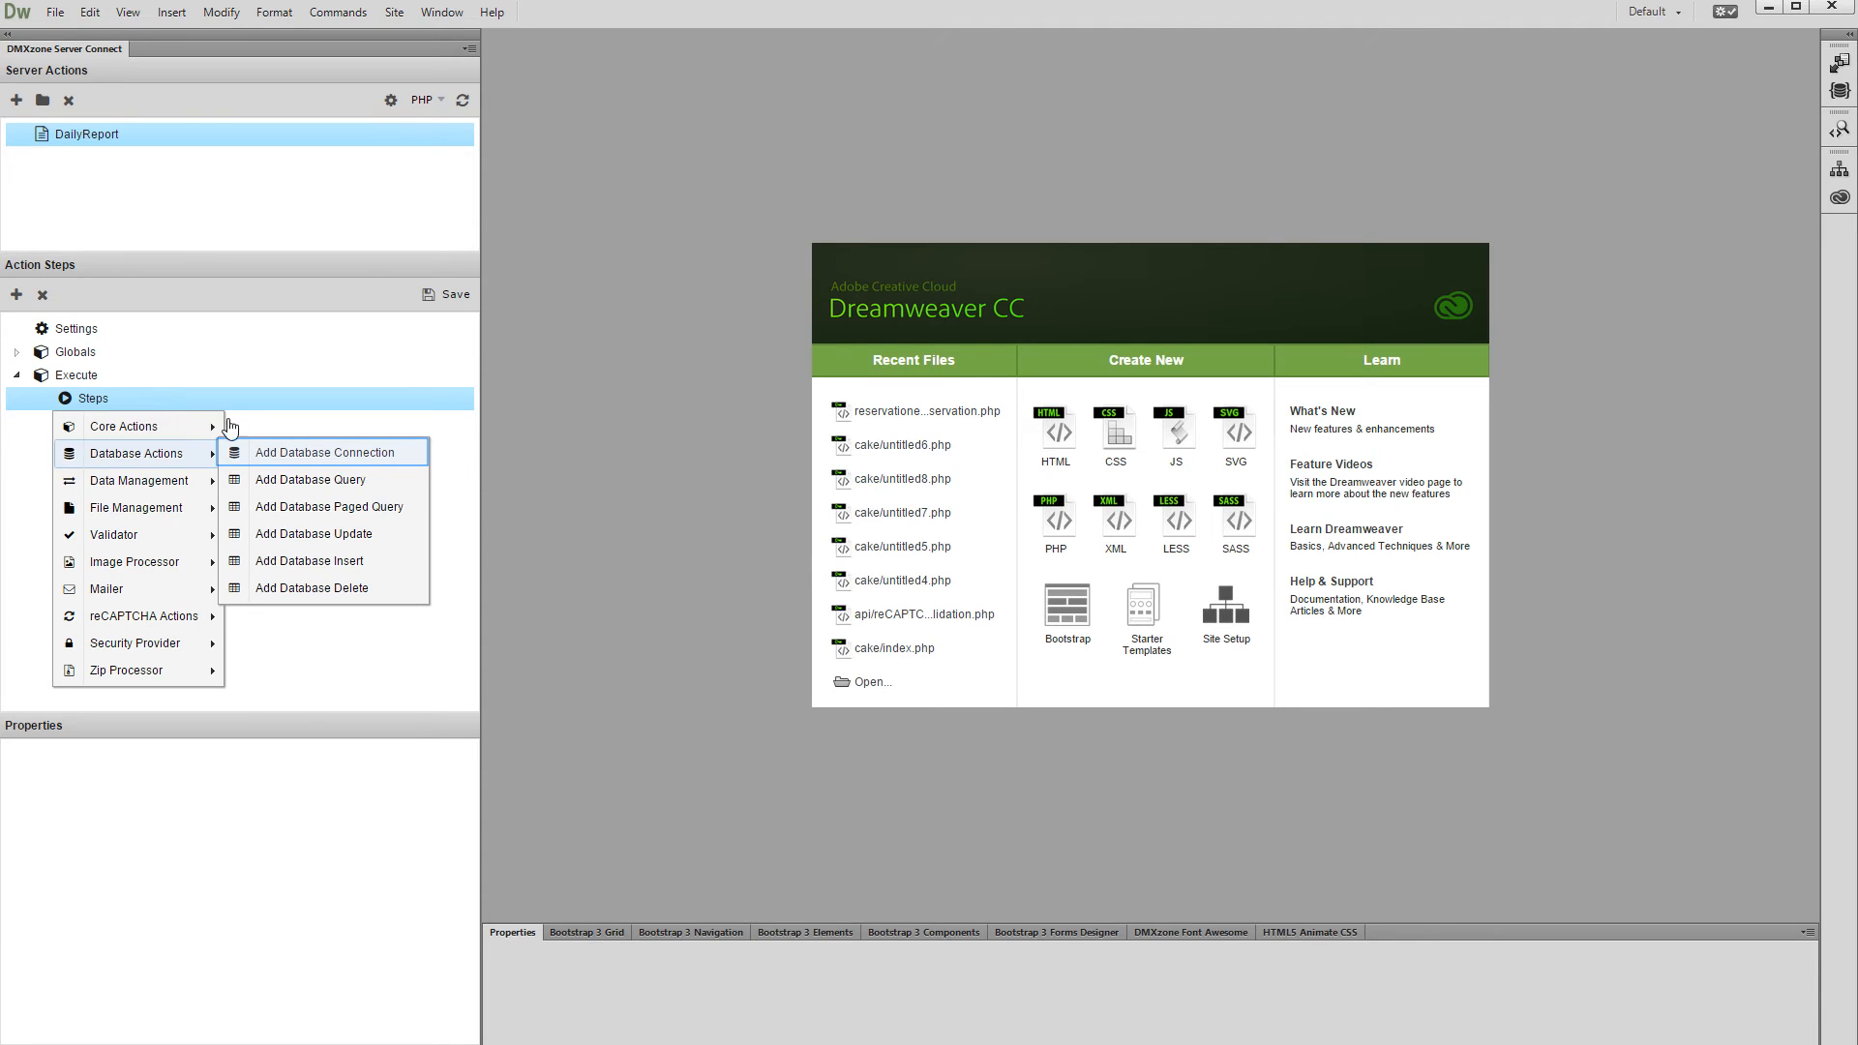
Step: Add a database connection to the DailyReport action's Execute steps and load its settings from the saved connection1
click(254, 459)
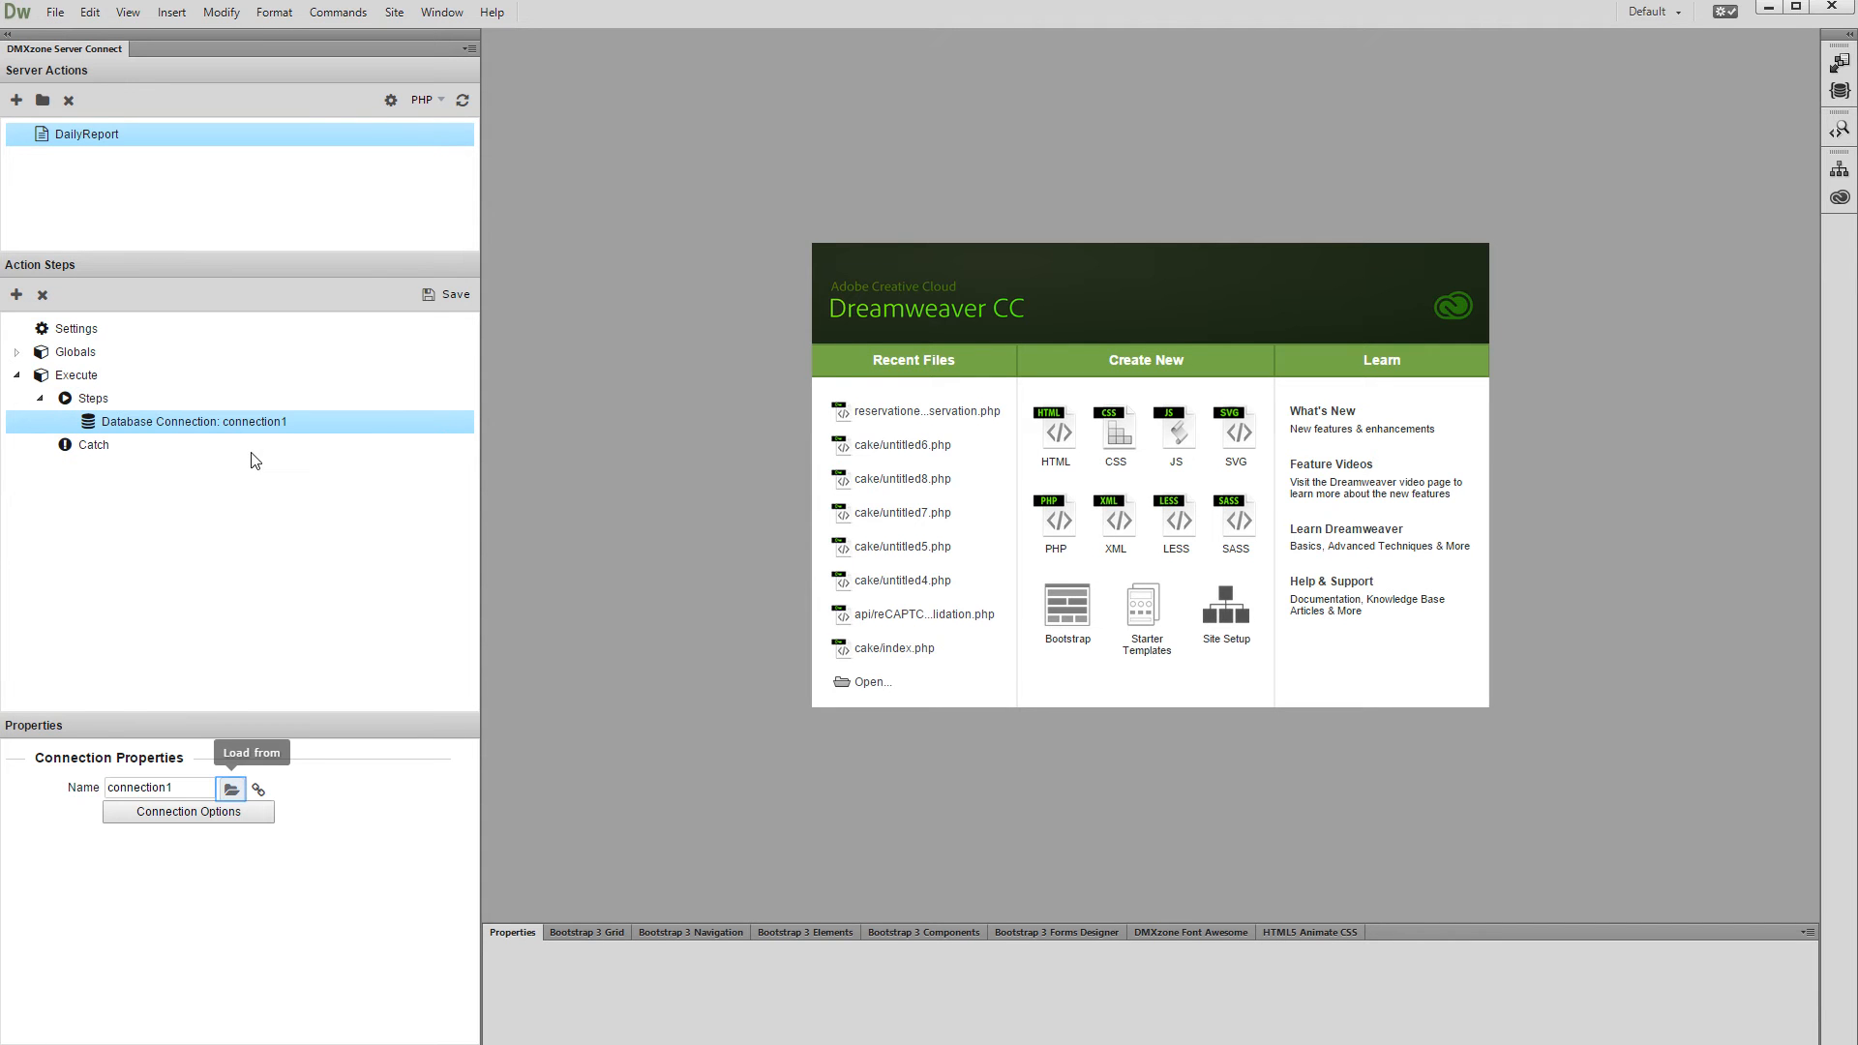
click(232, 789)
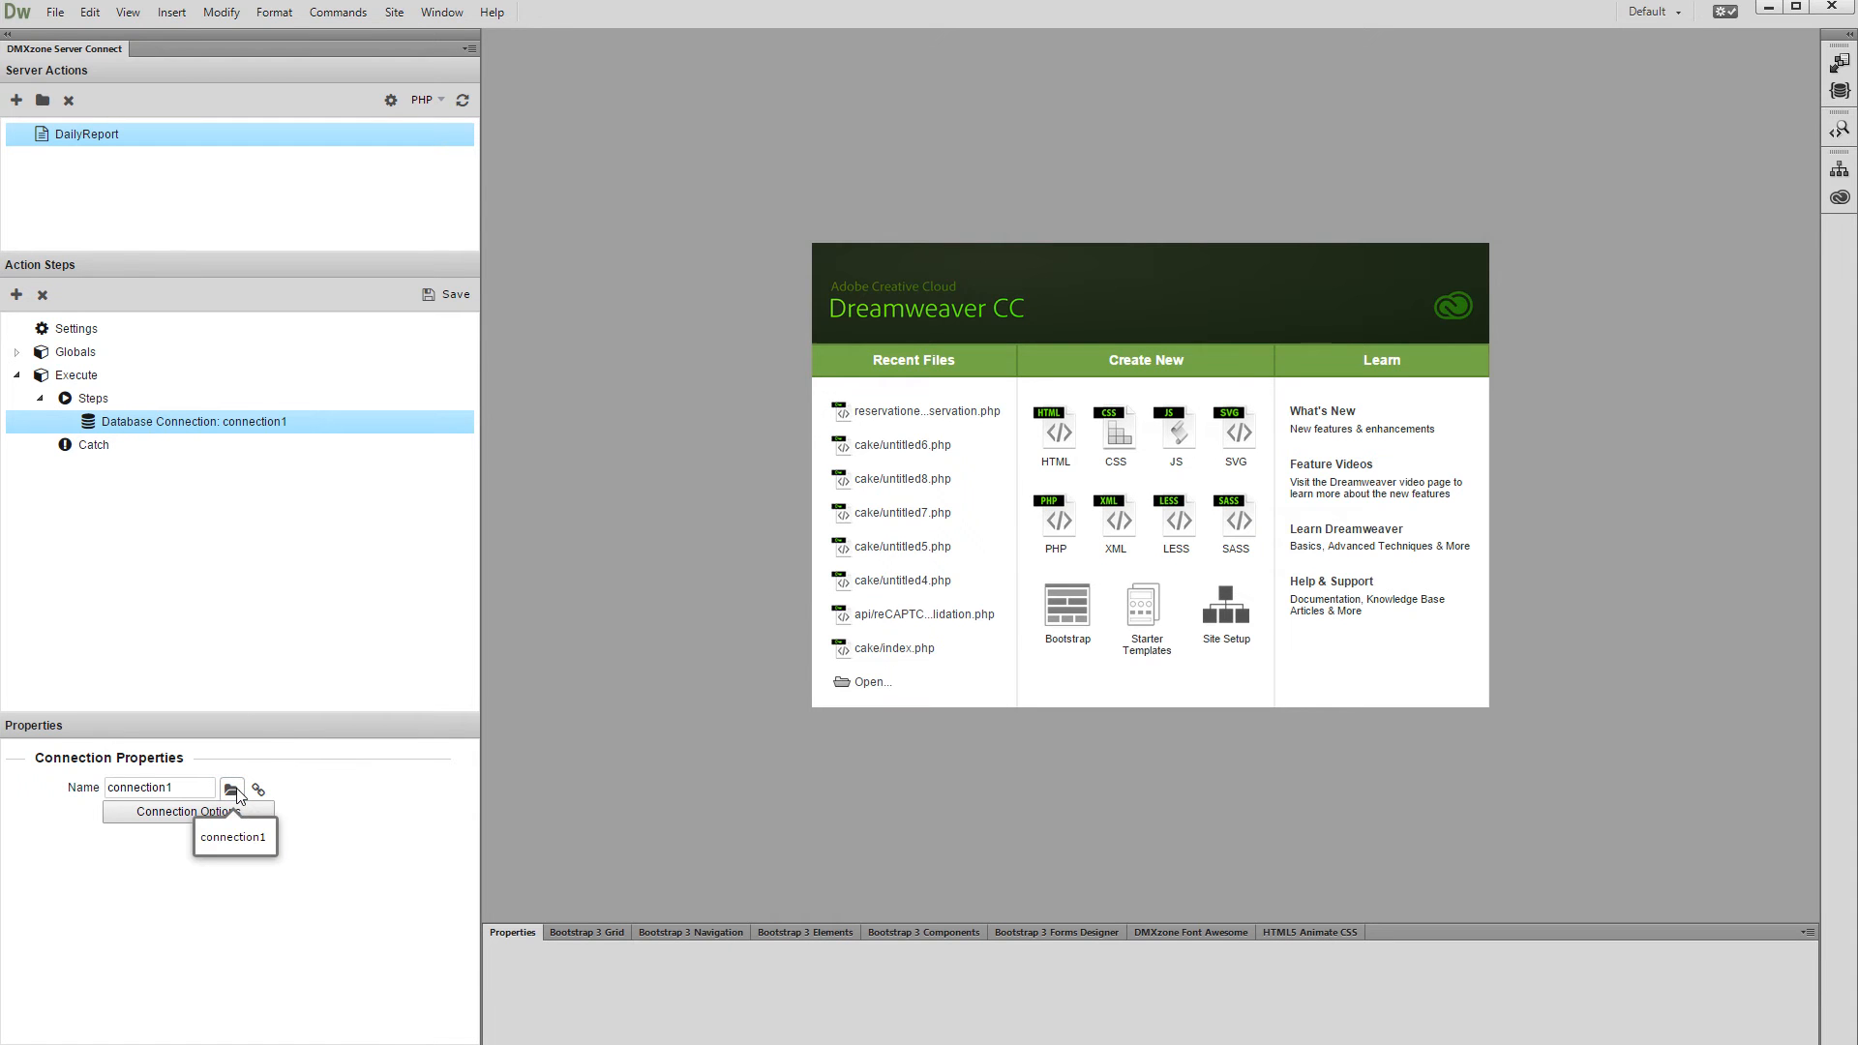
click(233, 842)
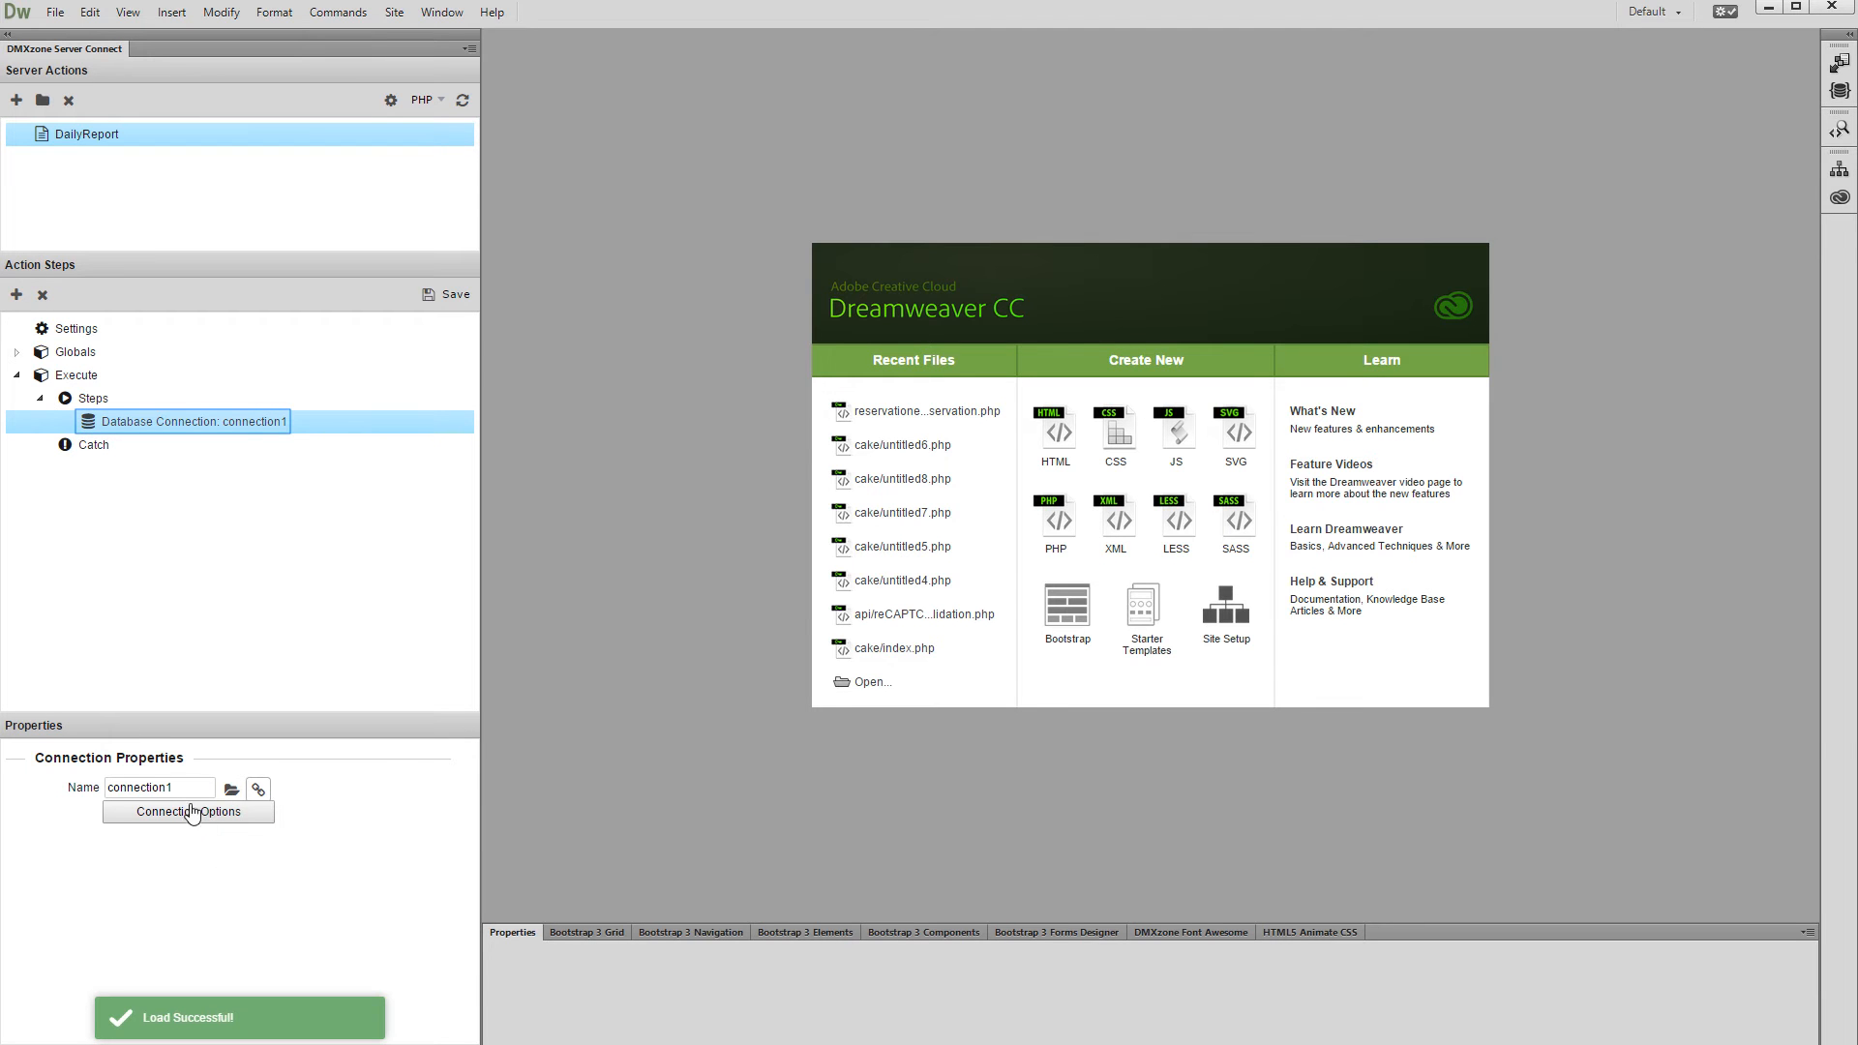
Step: Add a database query below the connection and have it select all columns of the payments table
right_click(147, 432)
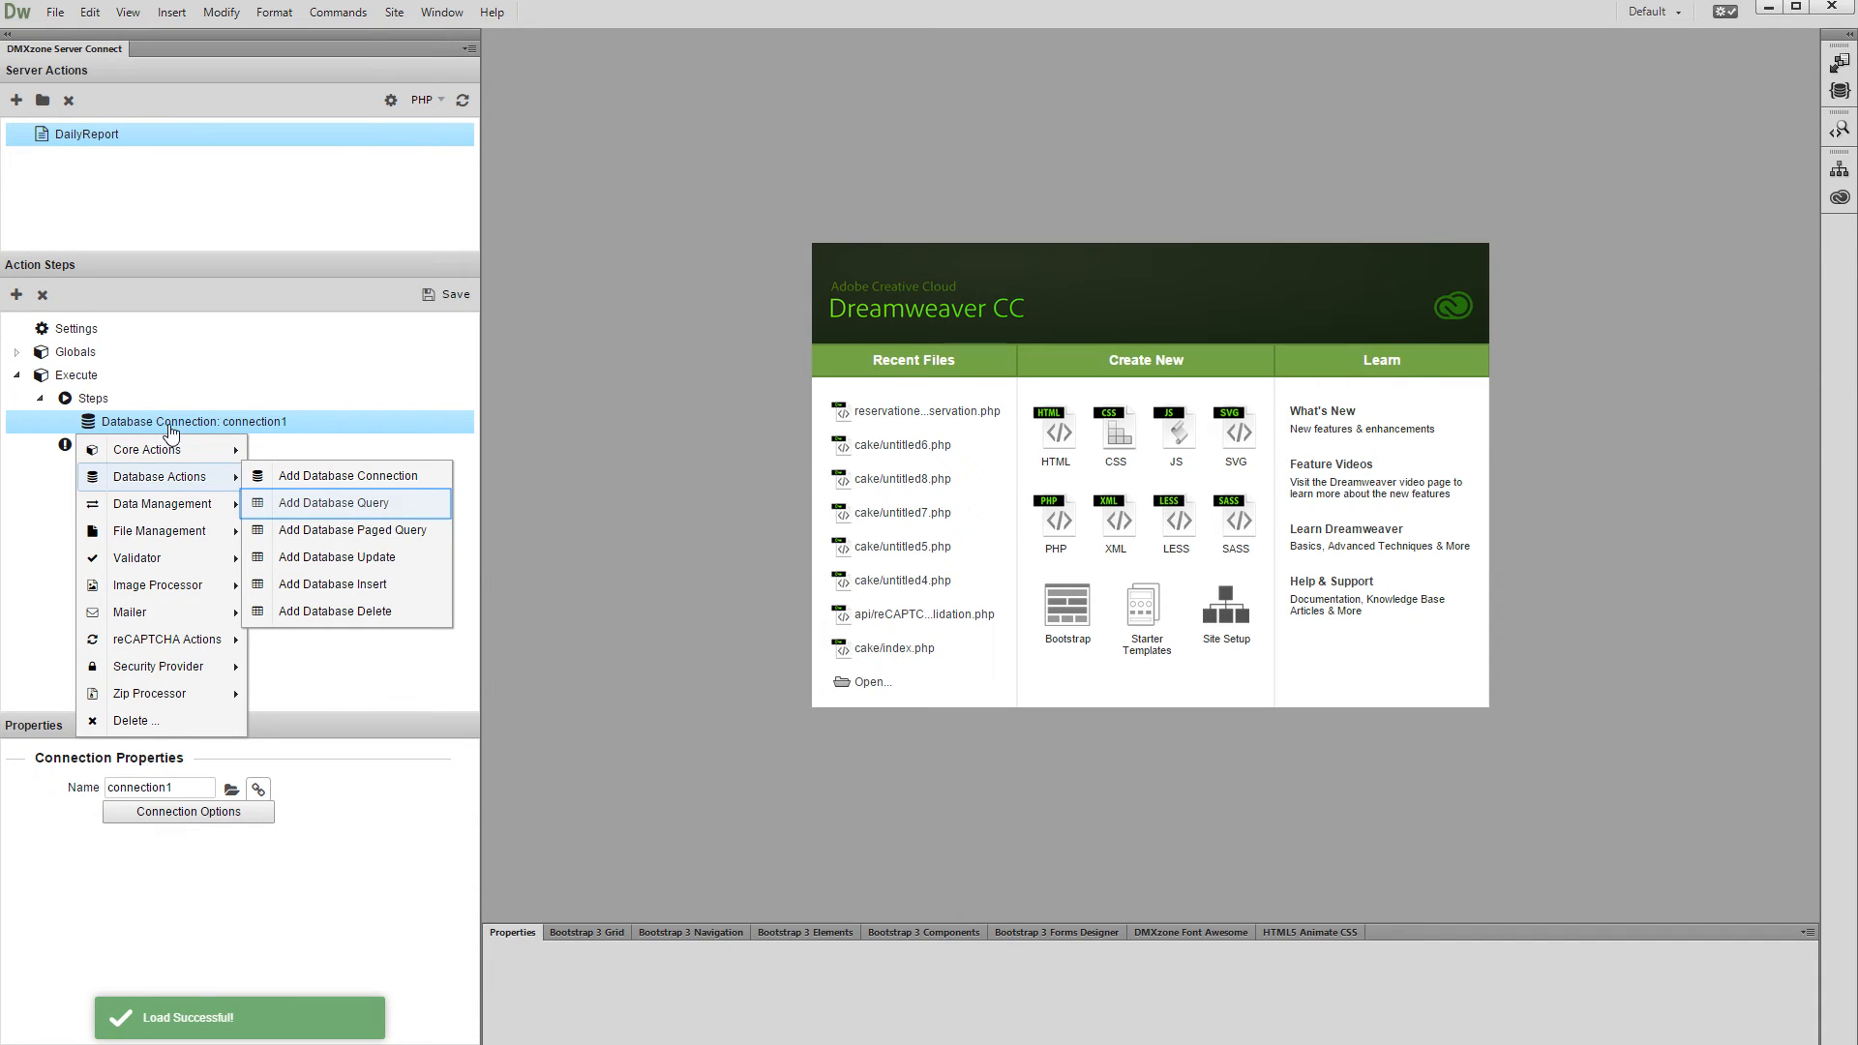
click(346, 502)
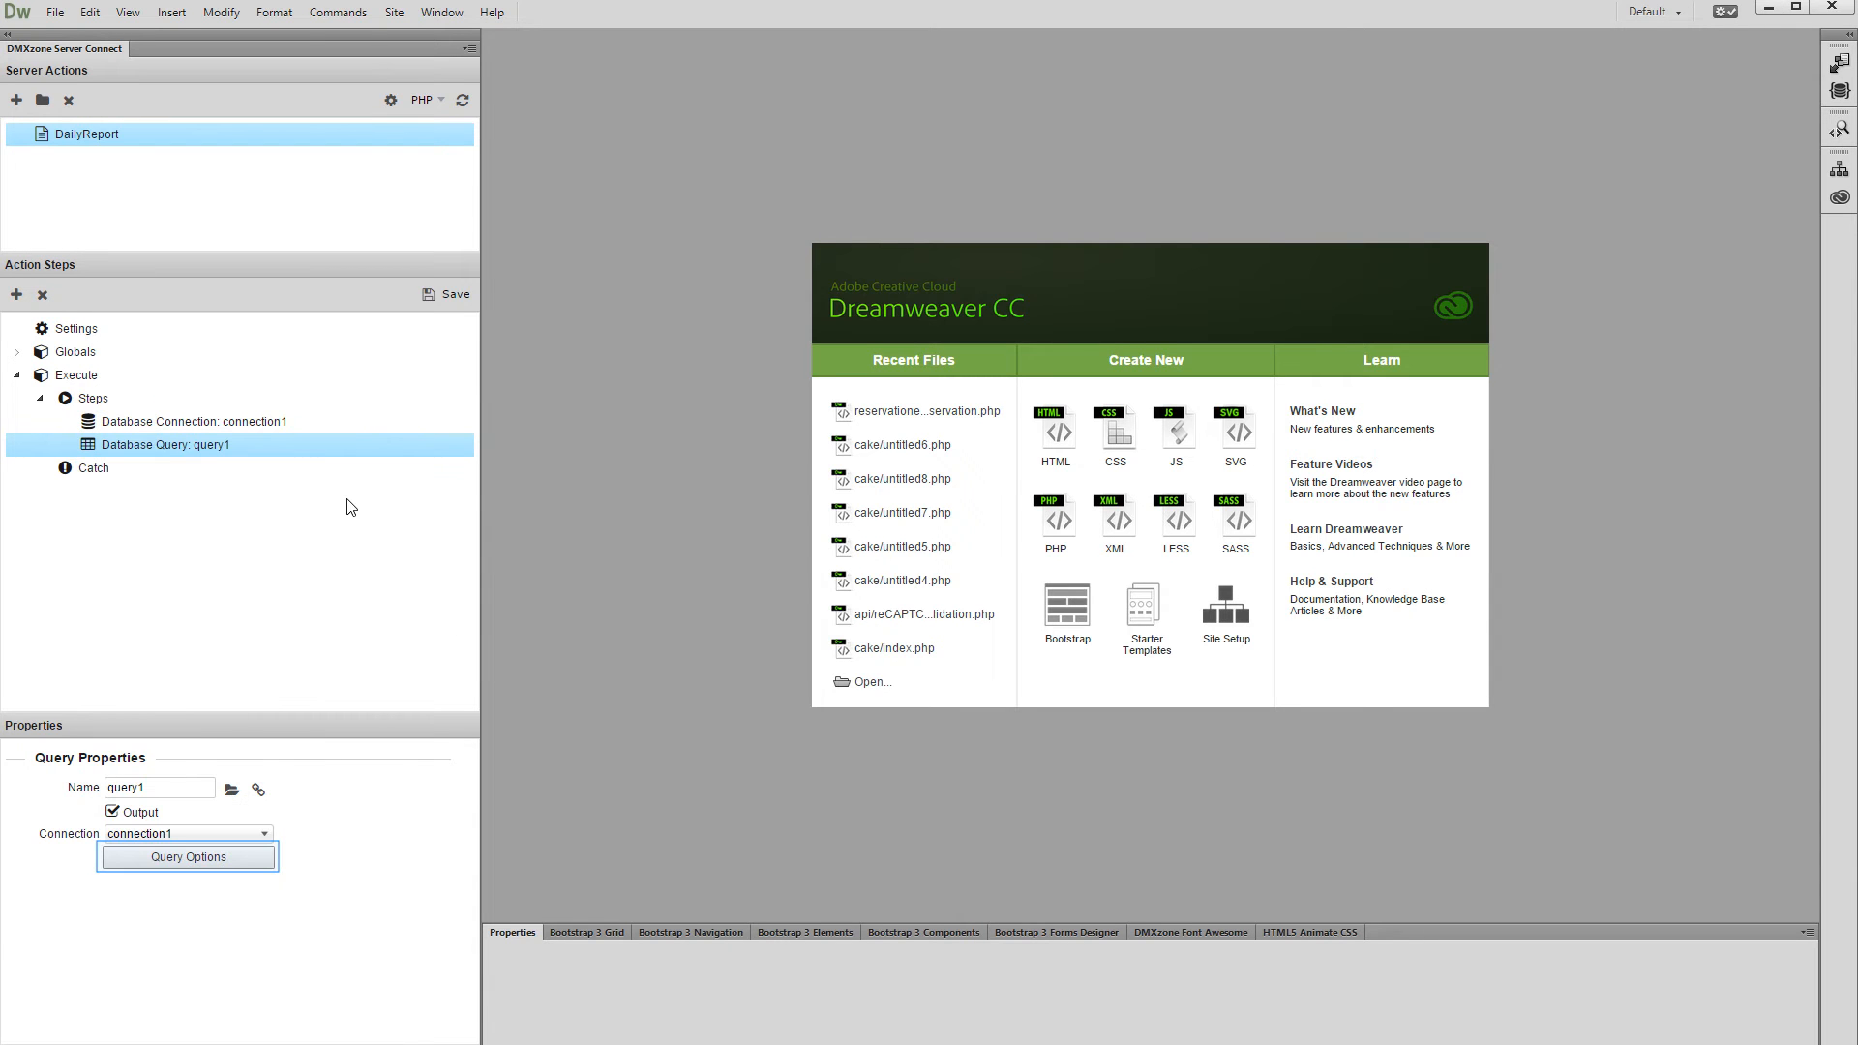
click(242, 857)
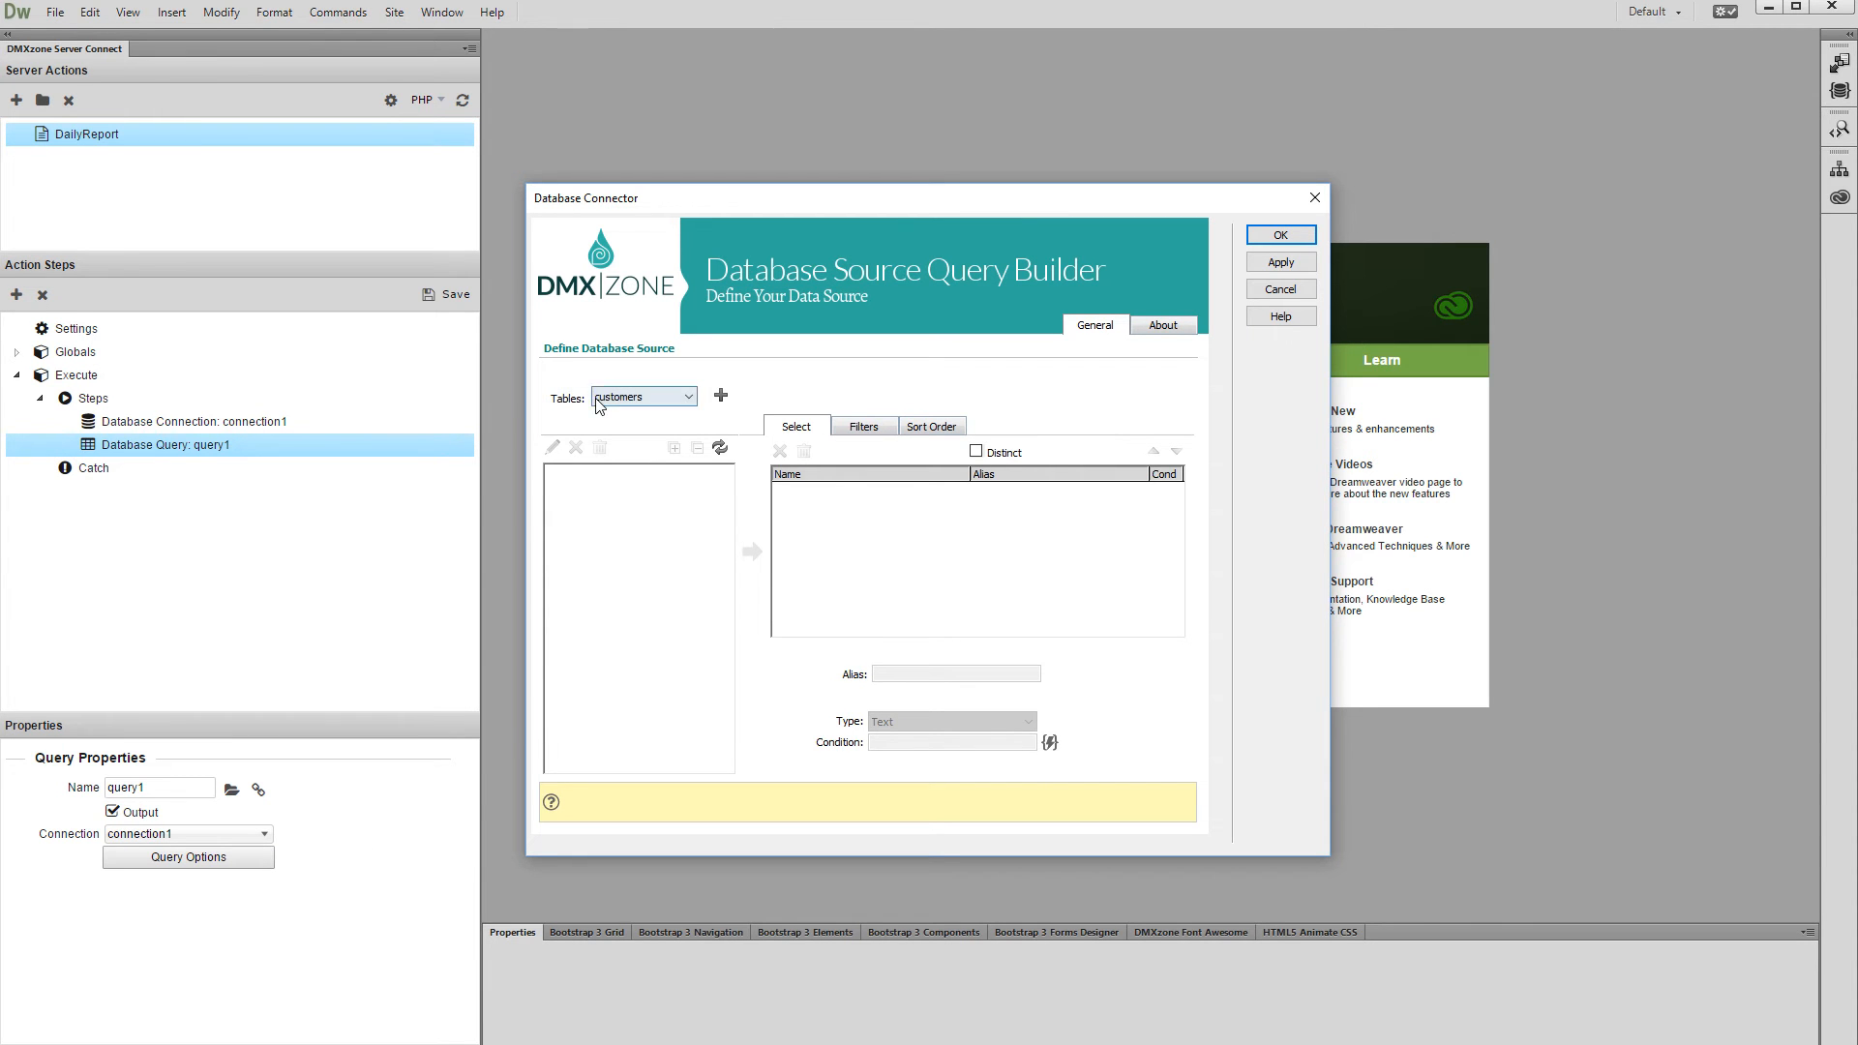
click(644, 396)
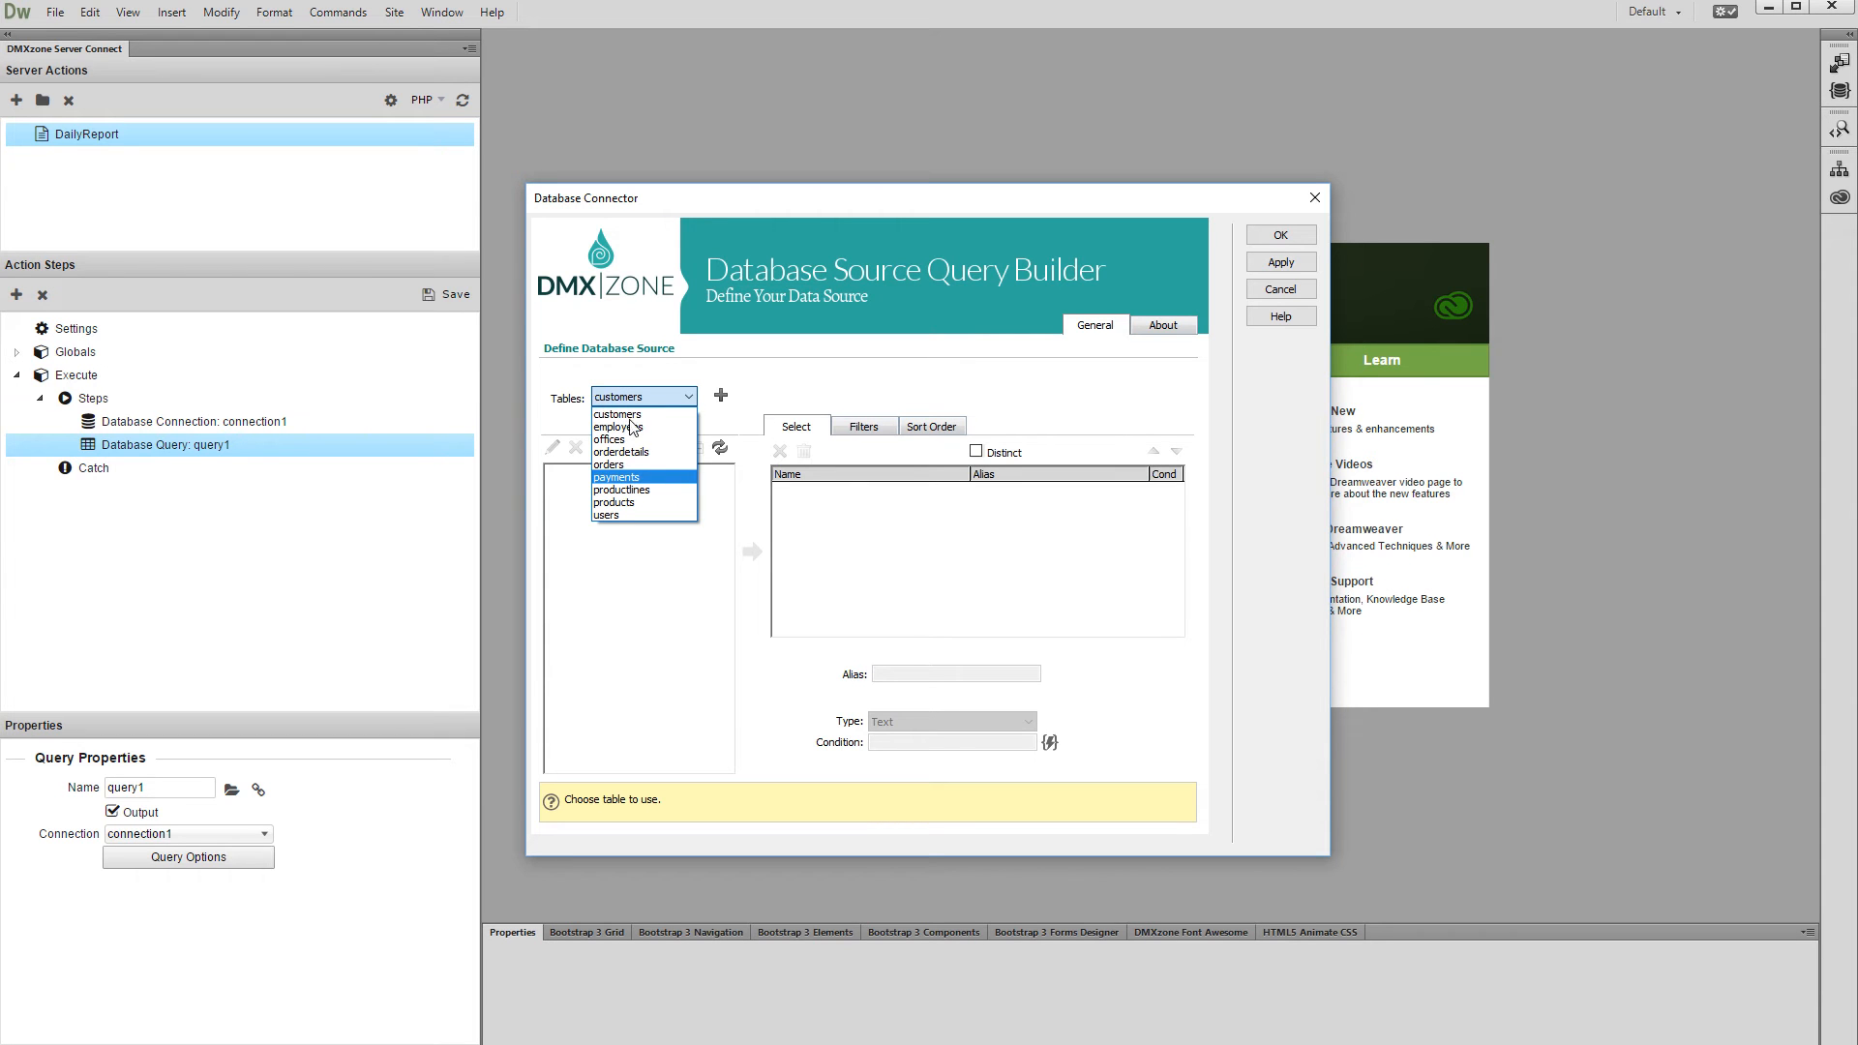
click(641, 480)
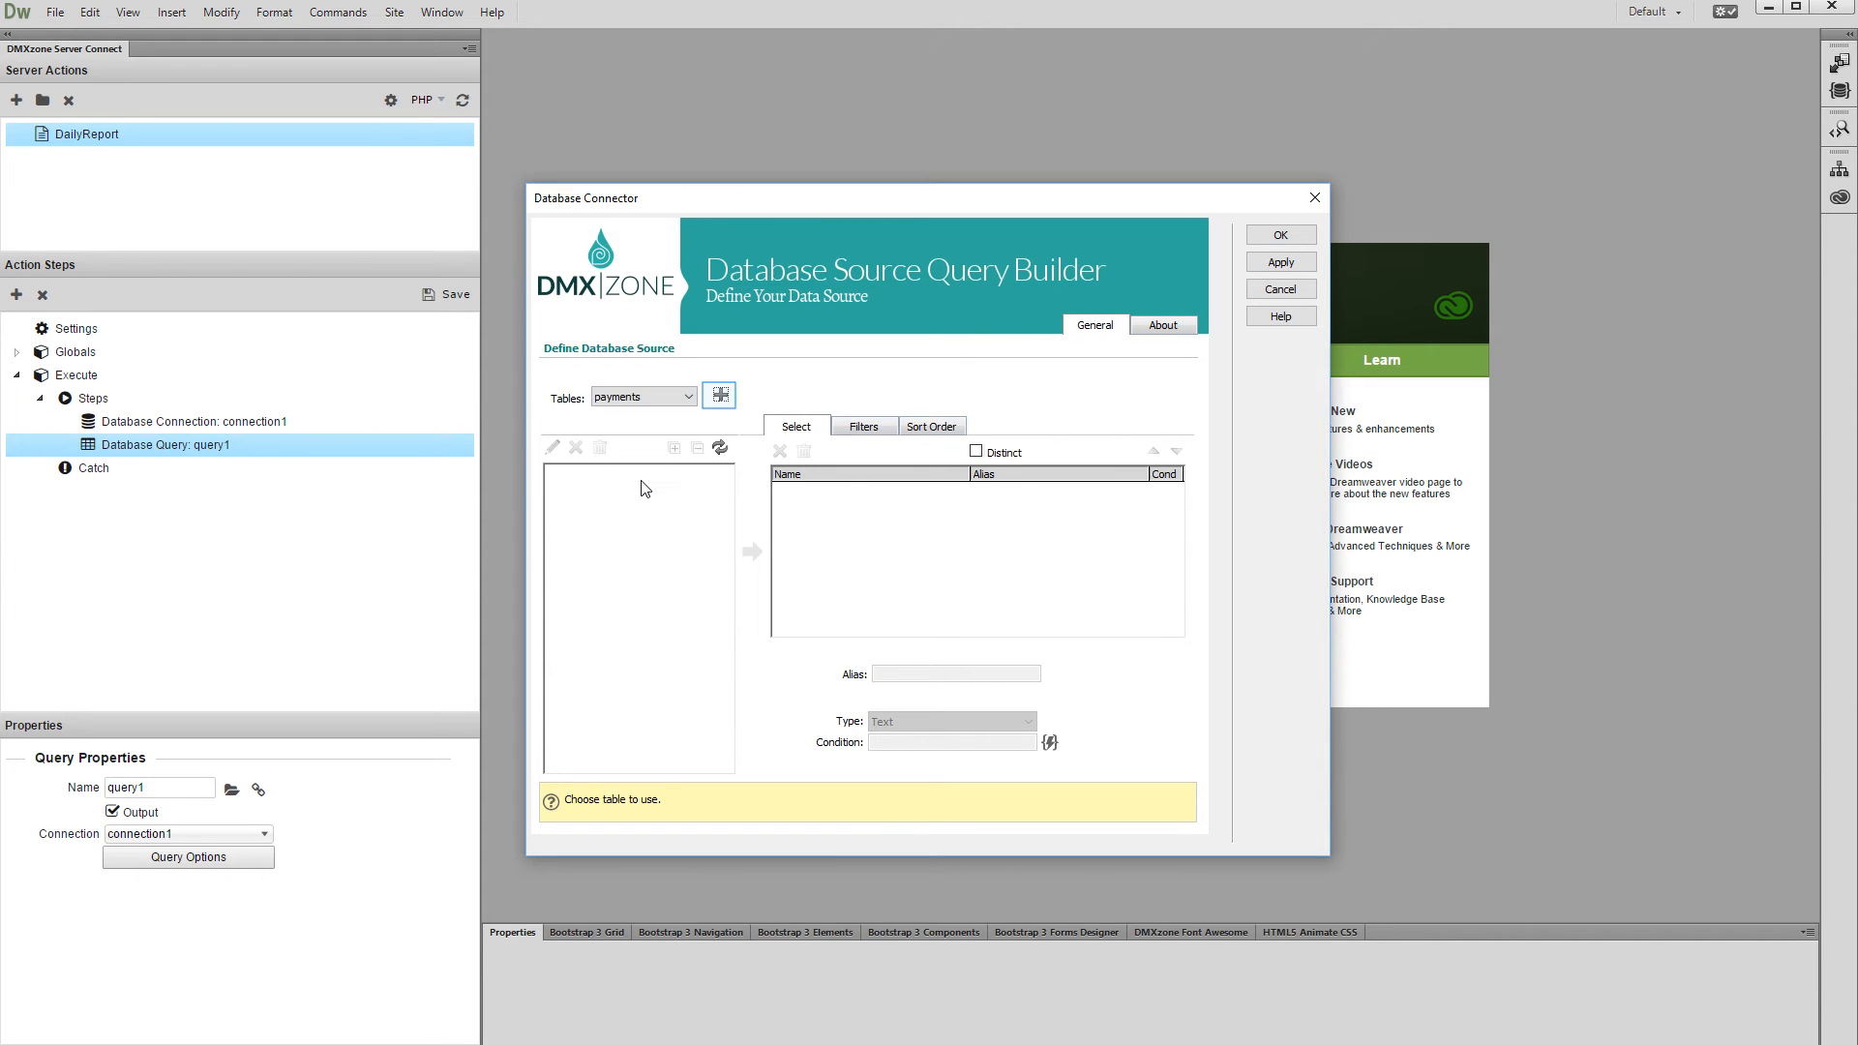
click(719, 396)
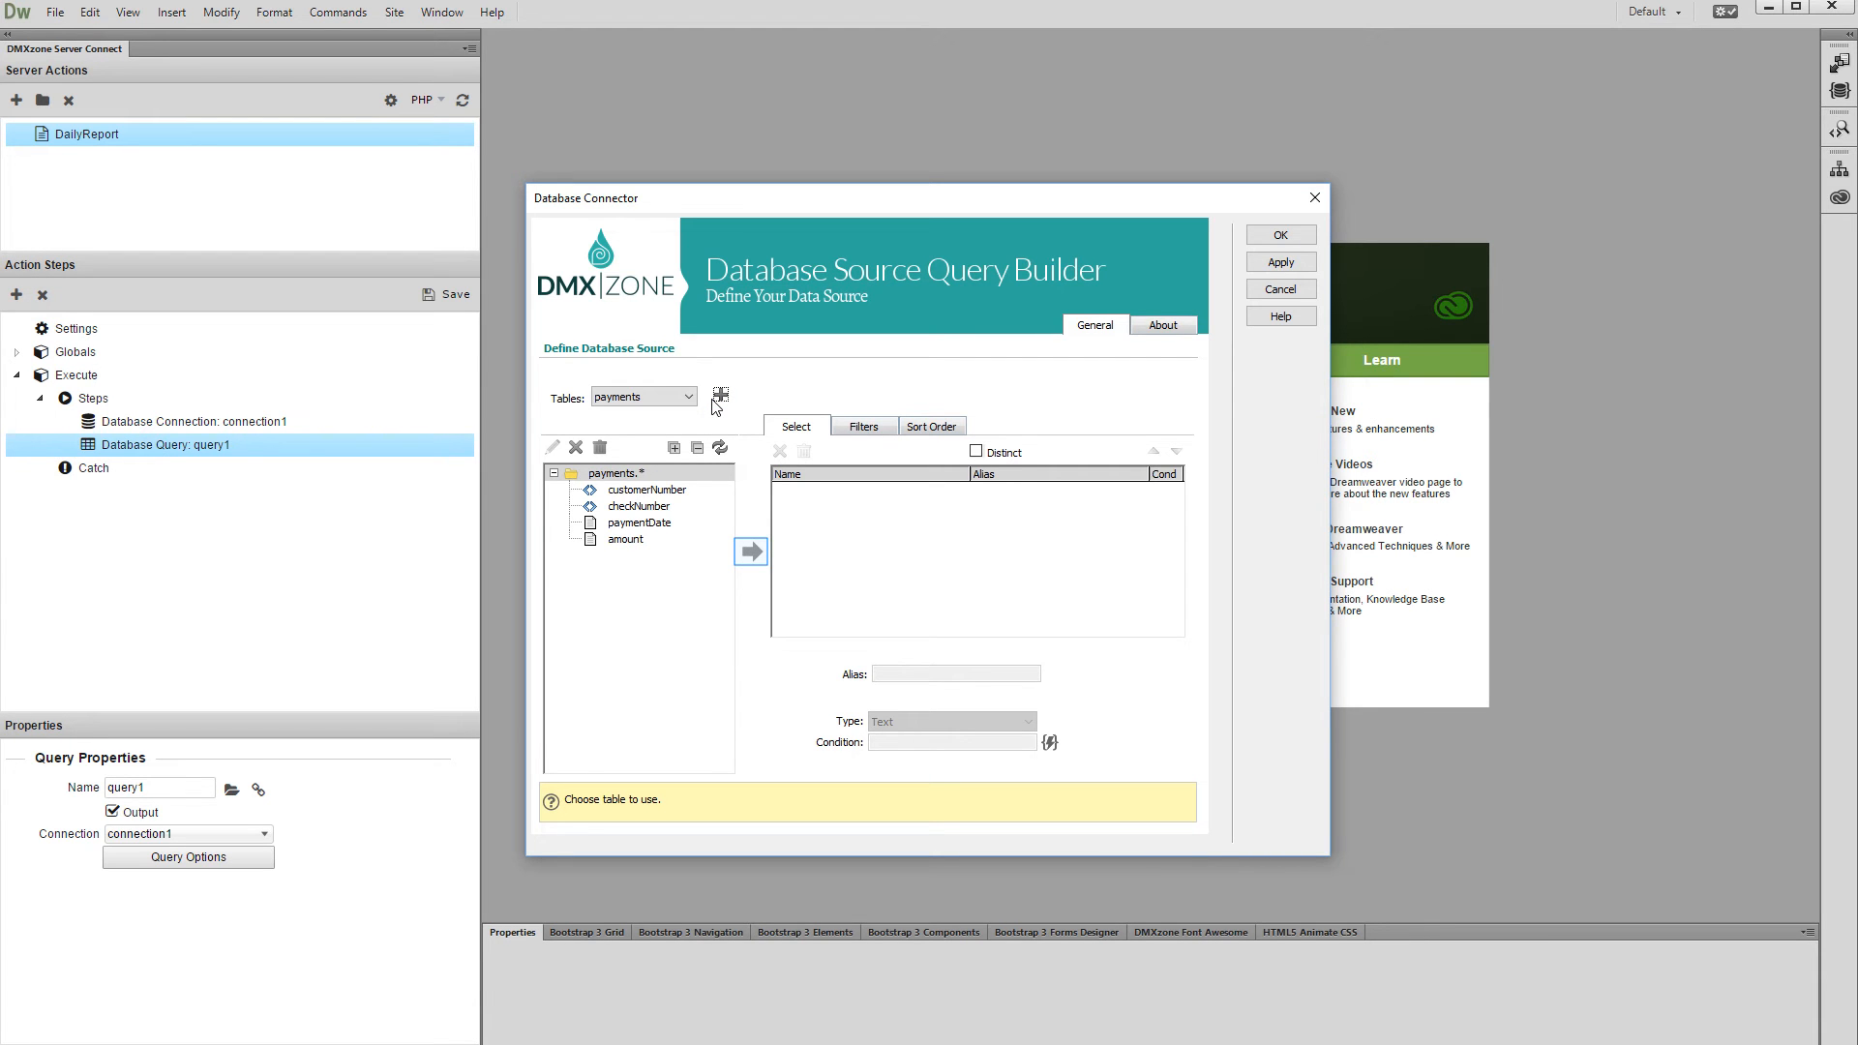
click(751, 552)
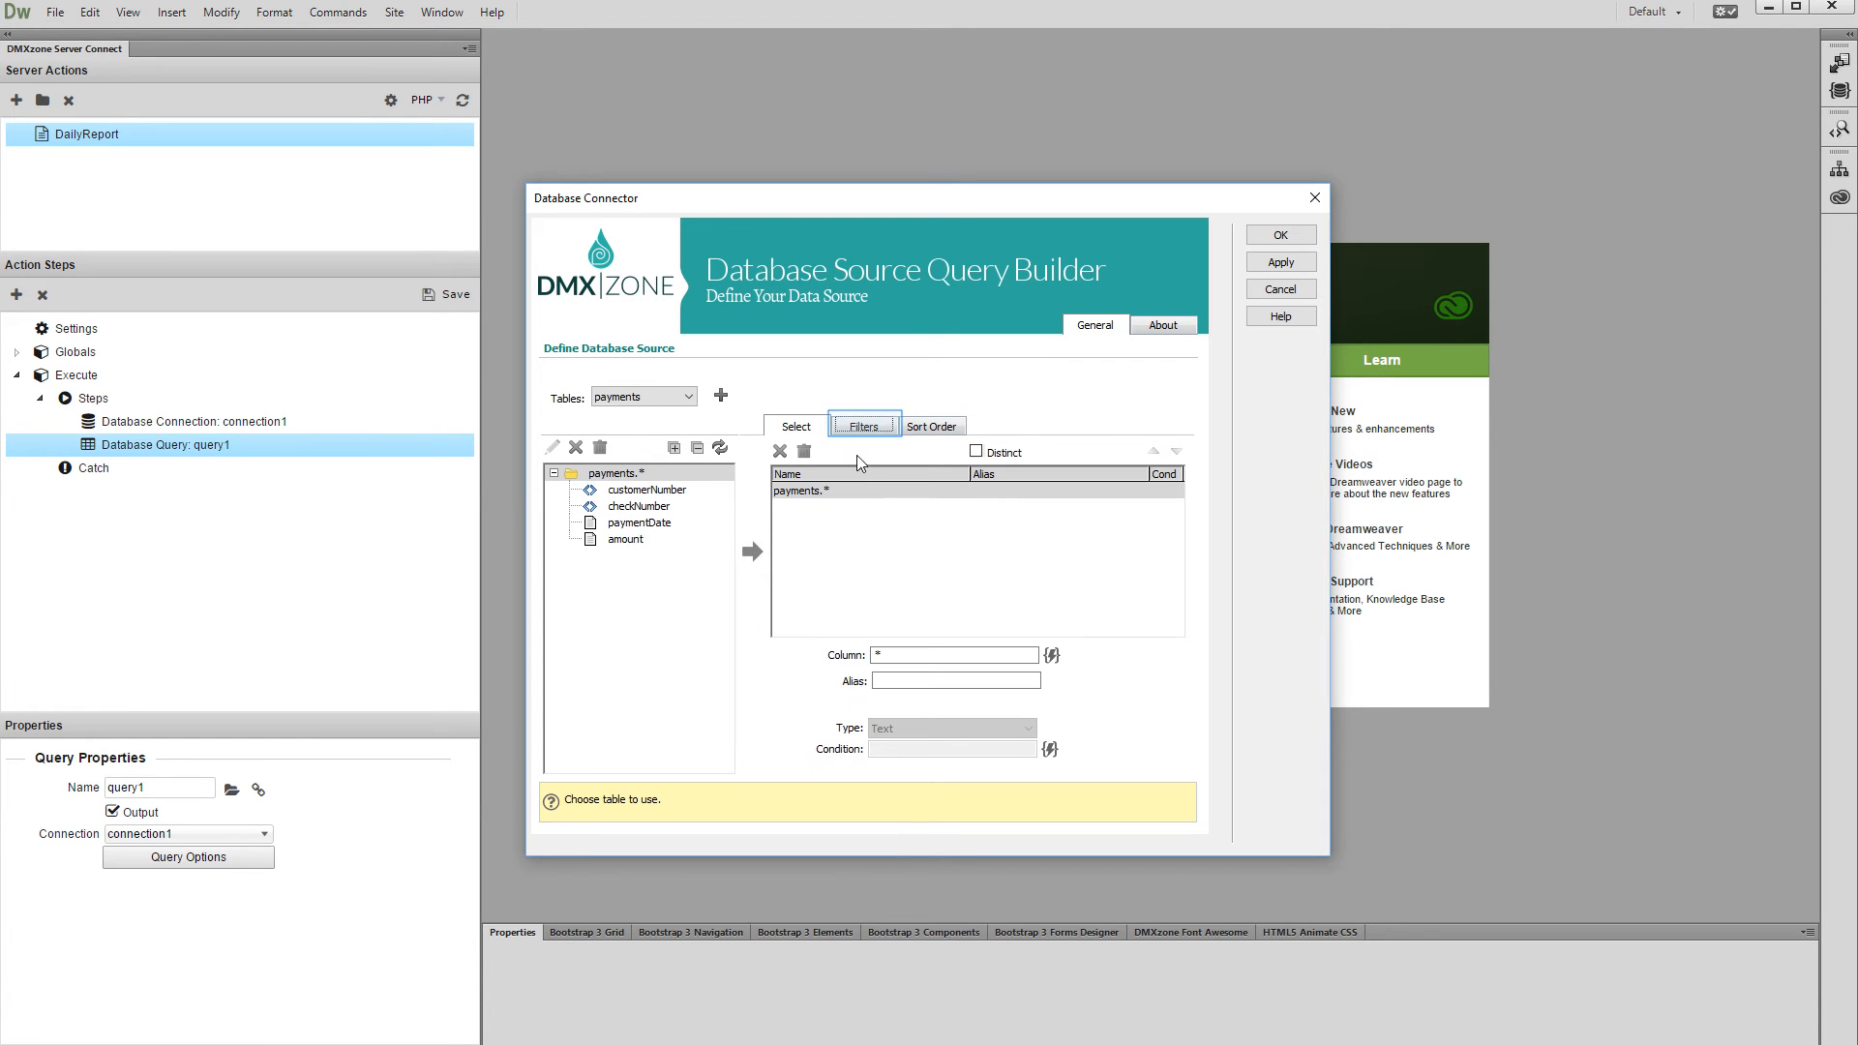
Step: Add a query filter on the paymentDate column with the = comparison
click(861, 427)
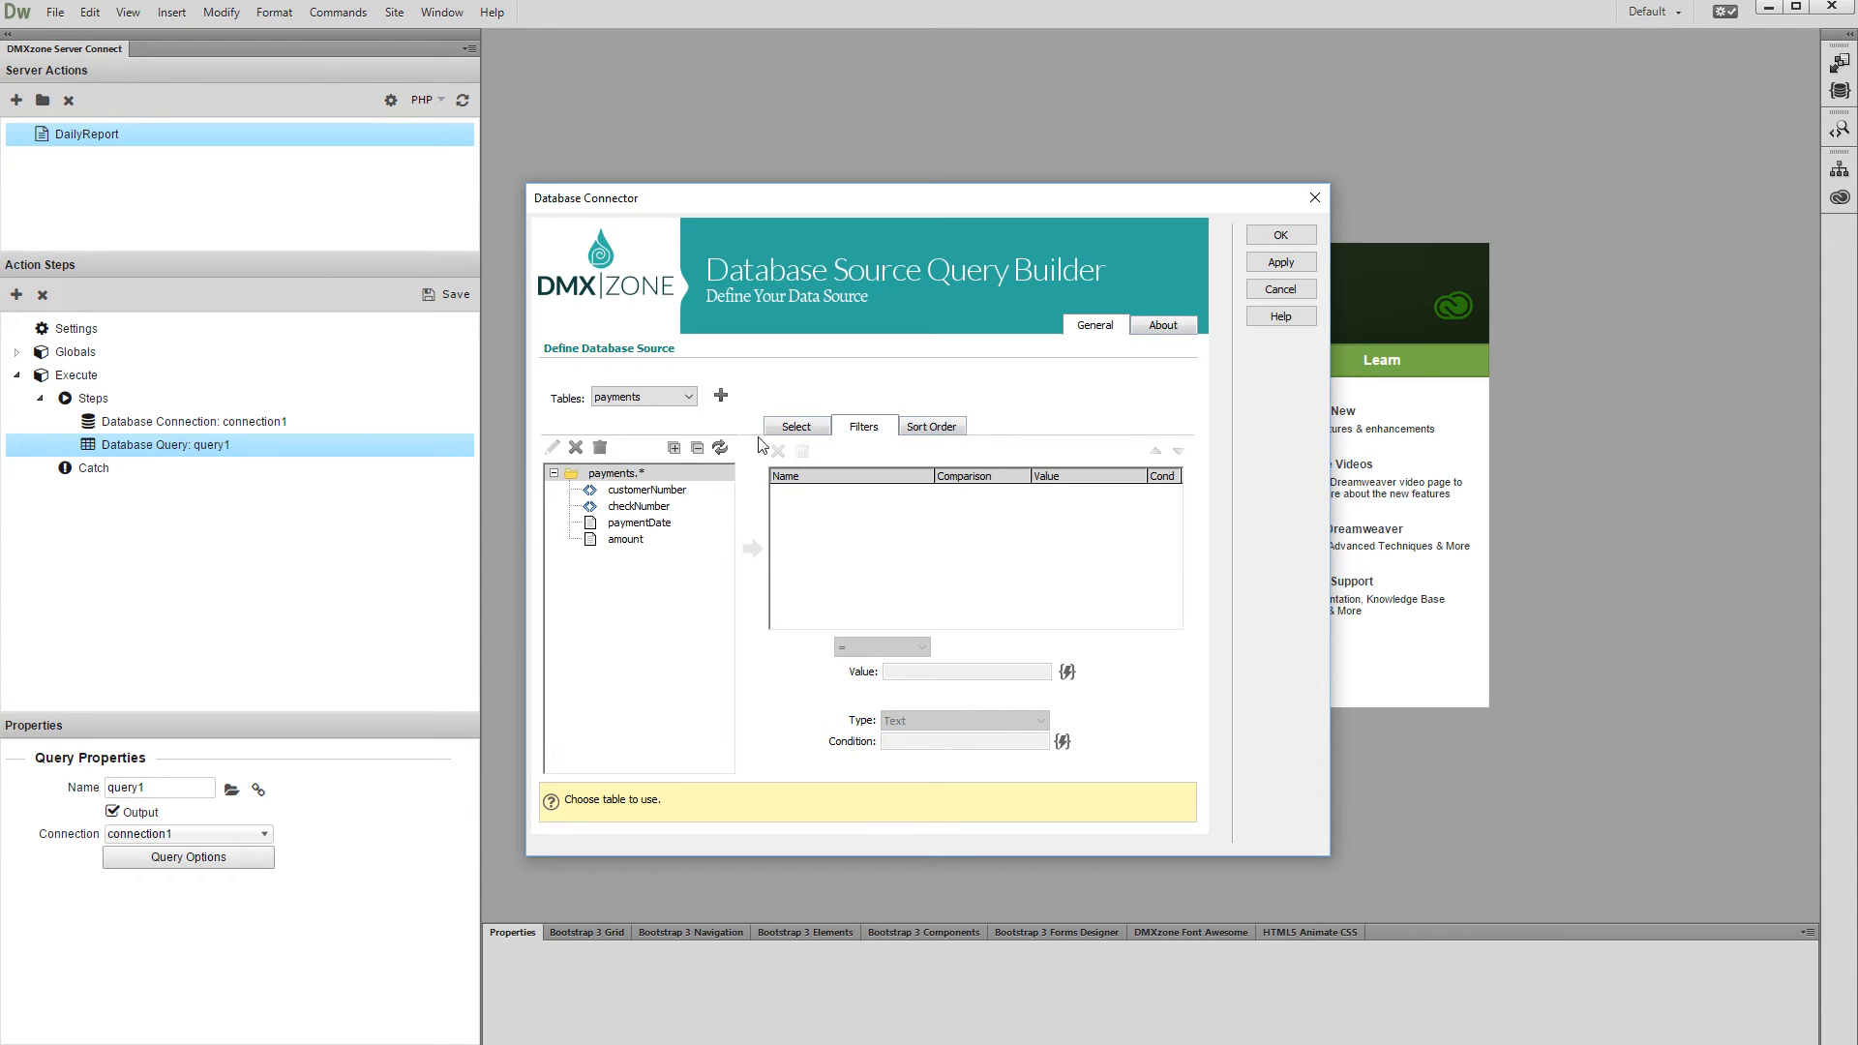
click(681, 530)
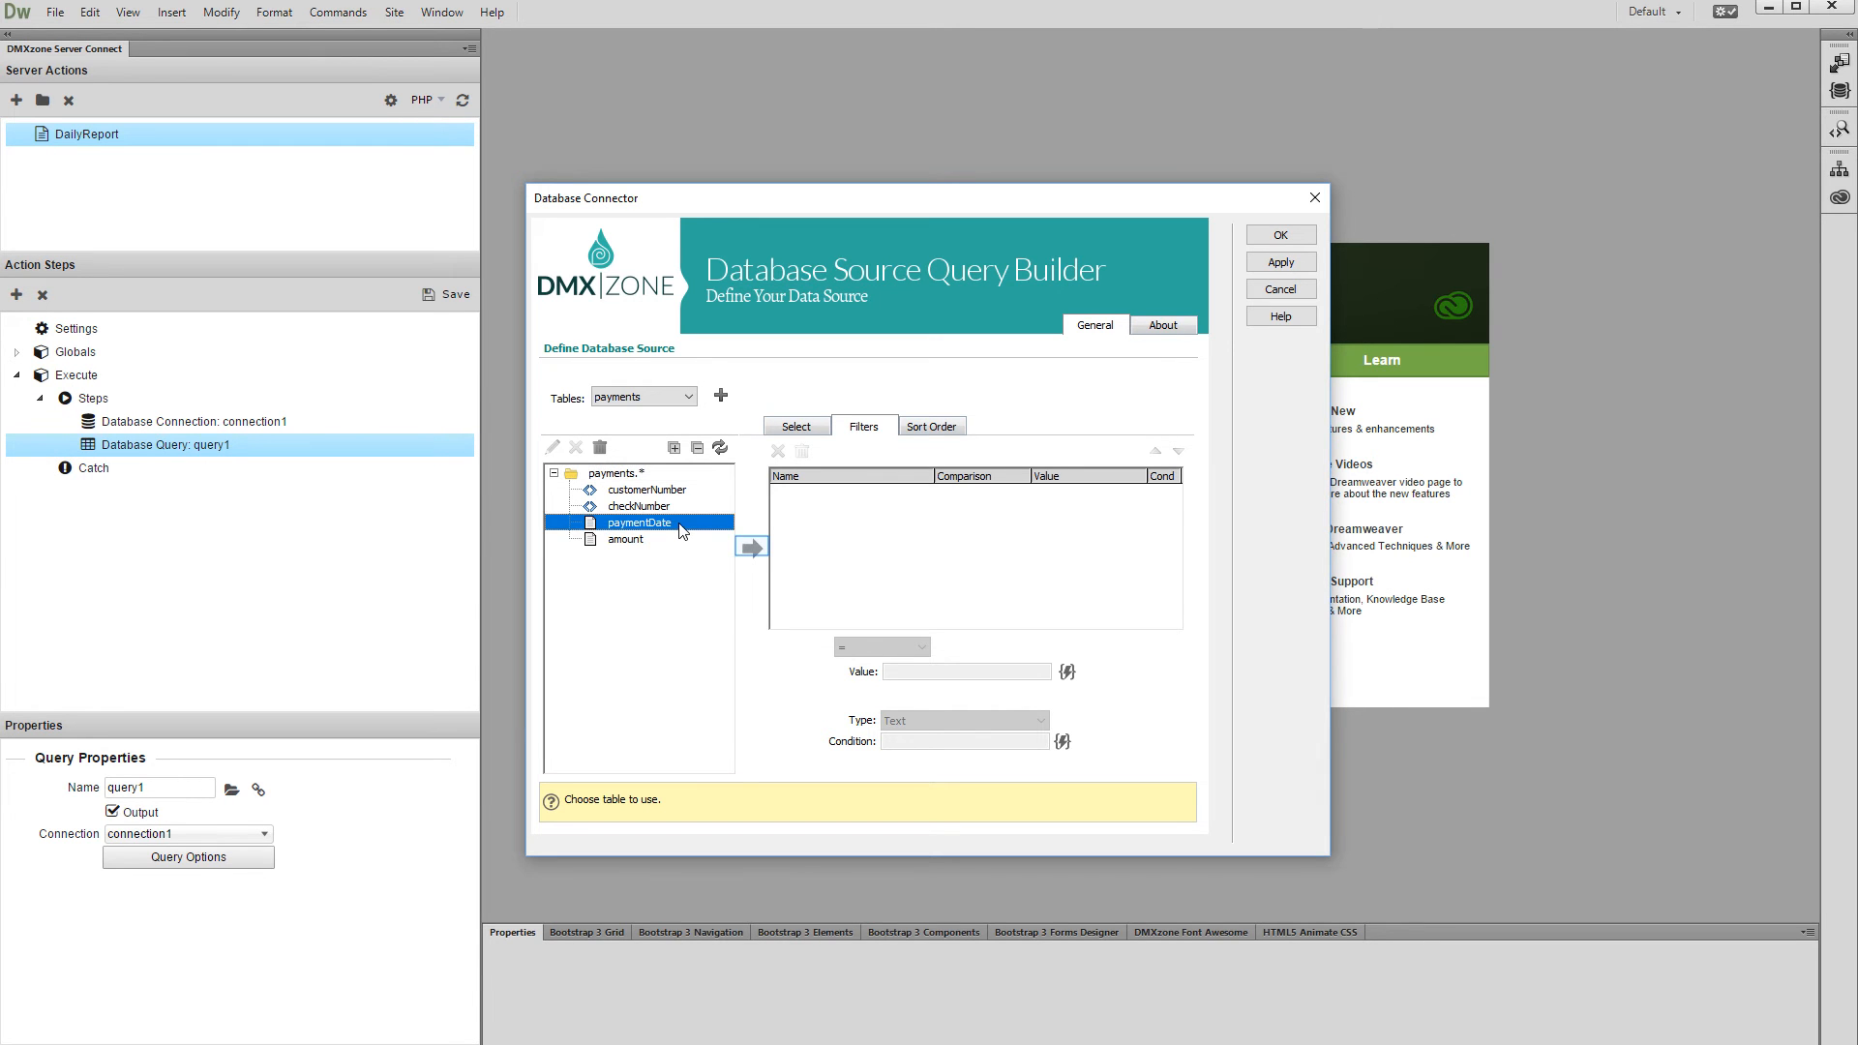
click(752, 550)
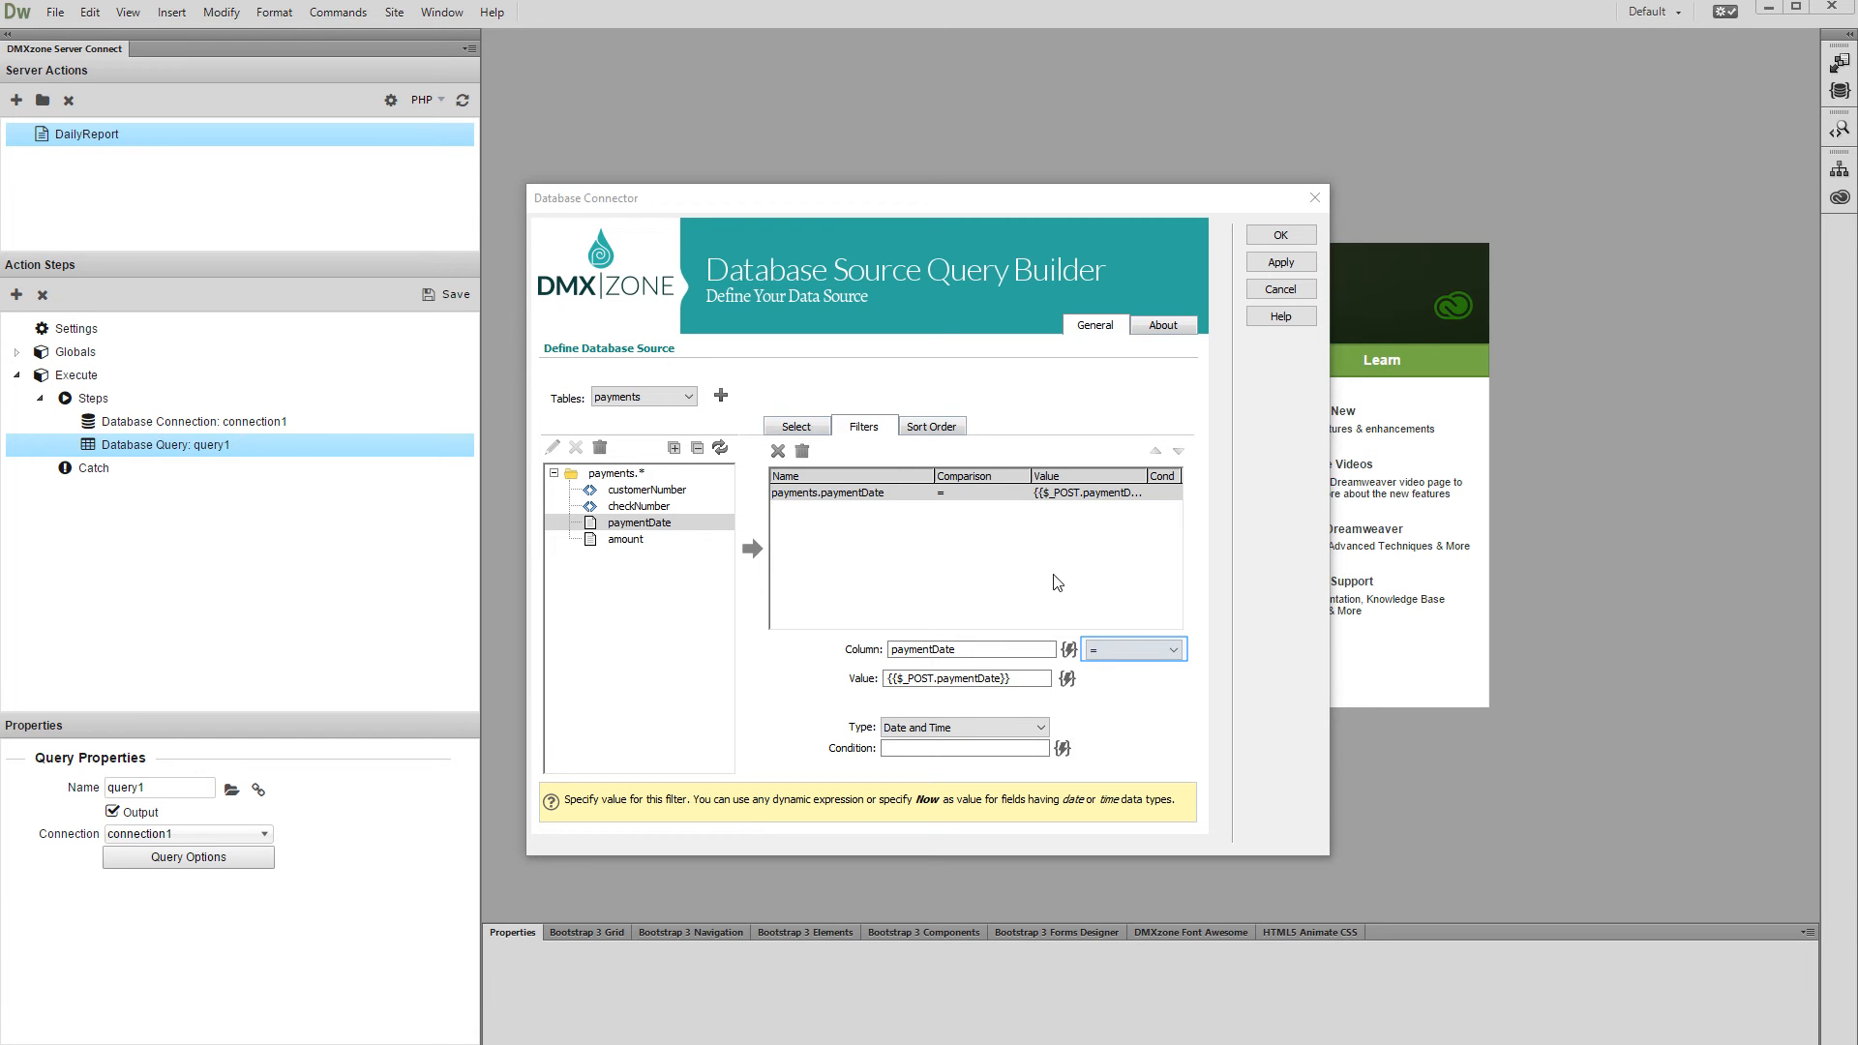
click(1136, 657)
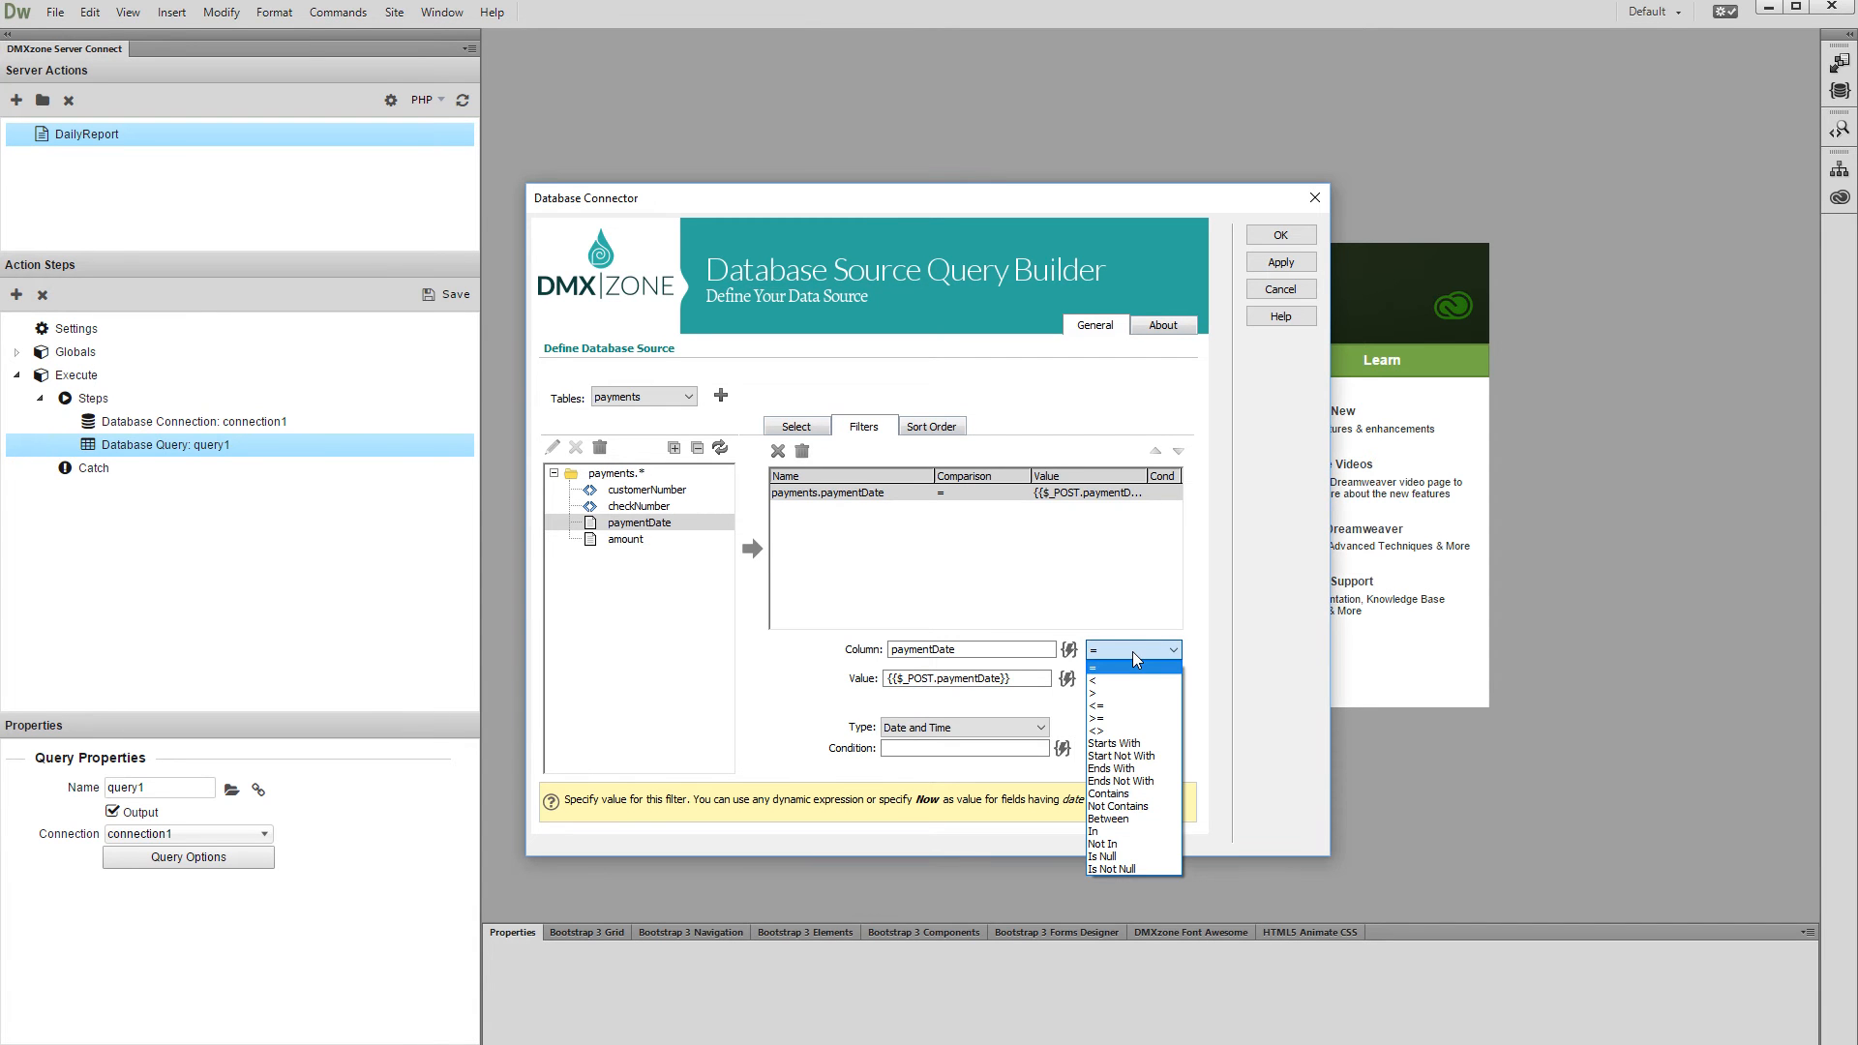
click(1137, 668)
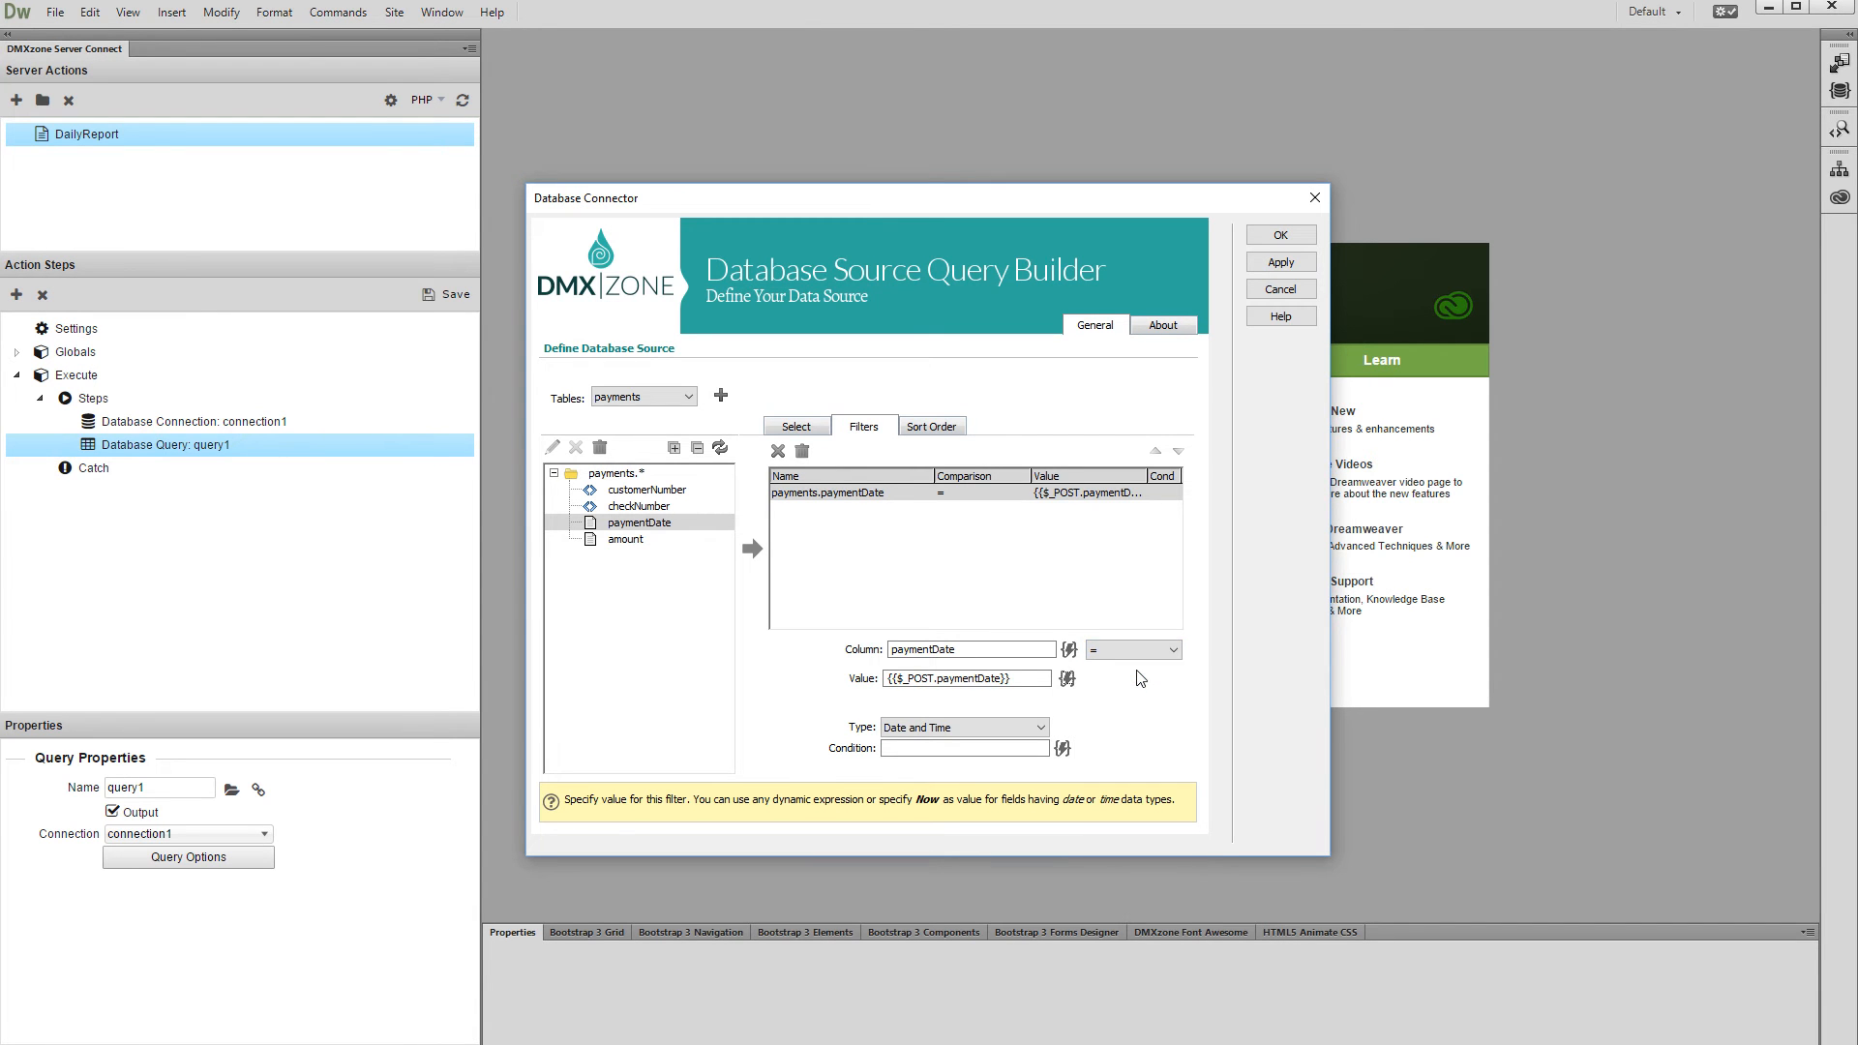
Step: Set the paymentDate filter's value to the global NOW binding, formatted with Date Add using the days interval and number -1
click(1070, 679)
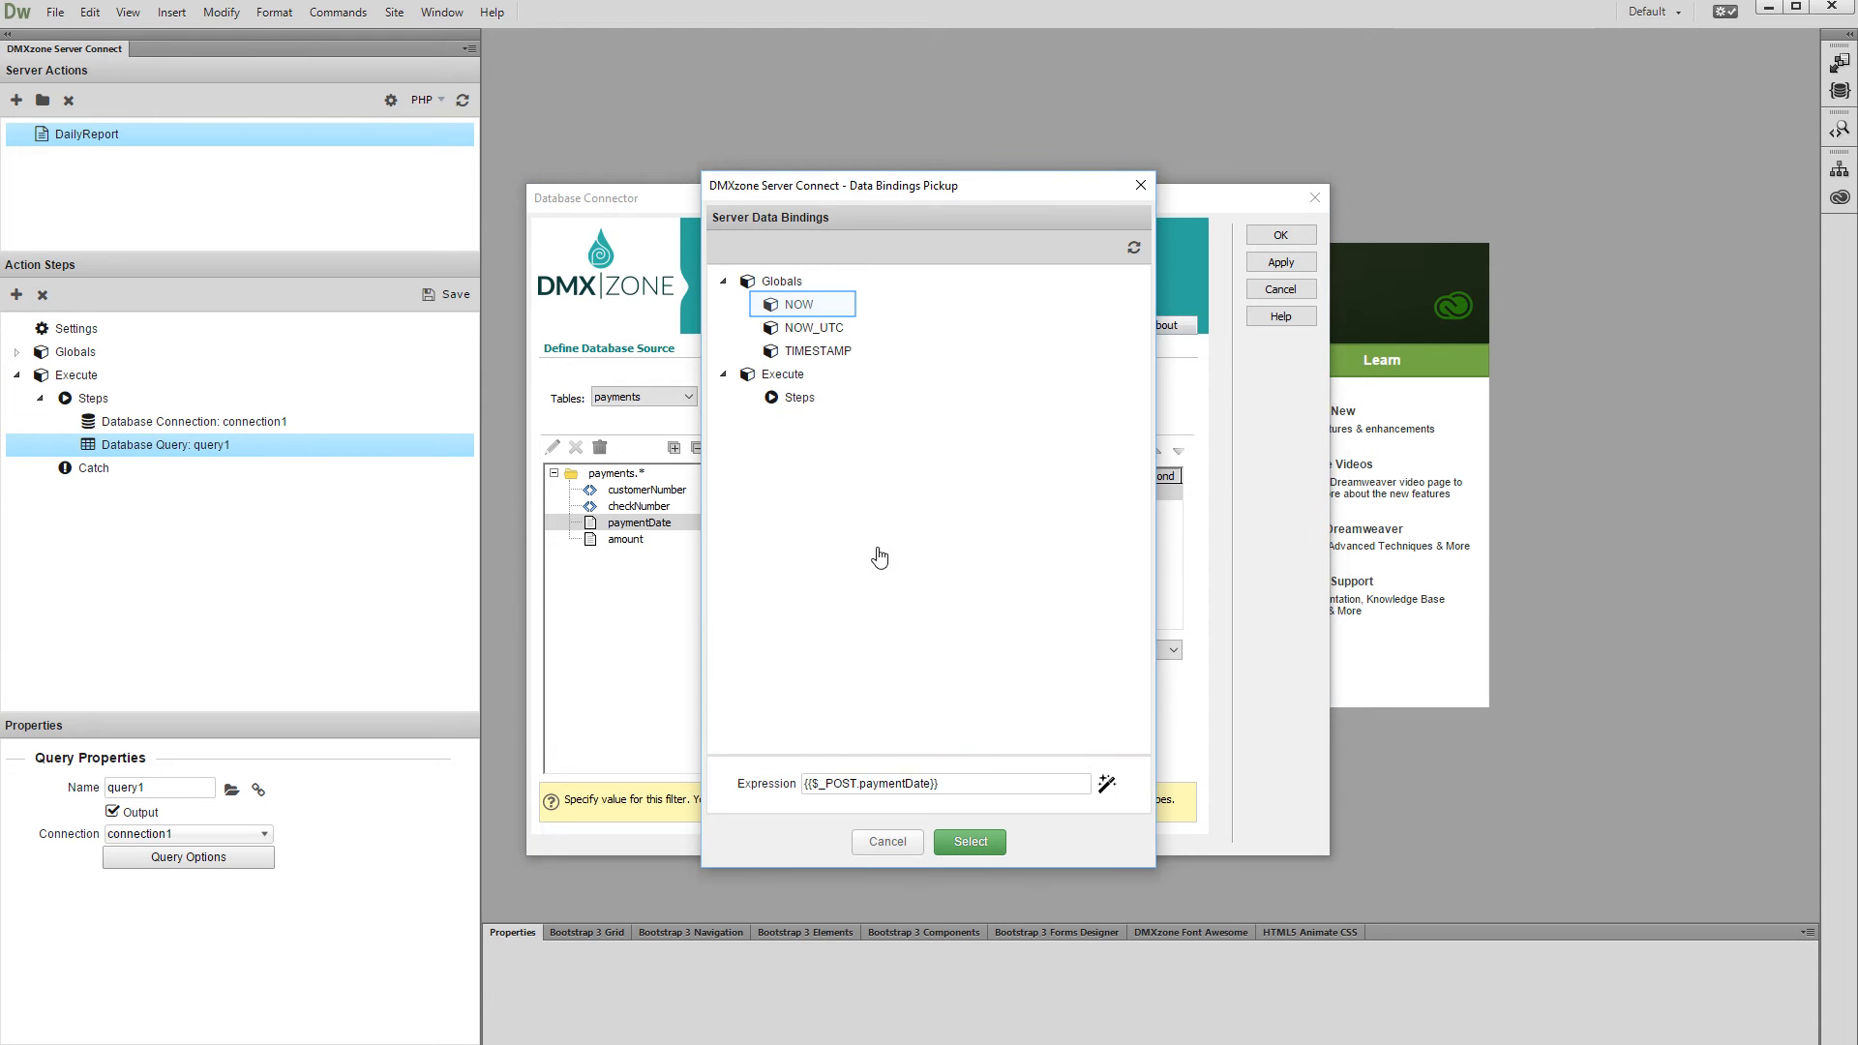
click(838, 310)
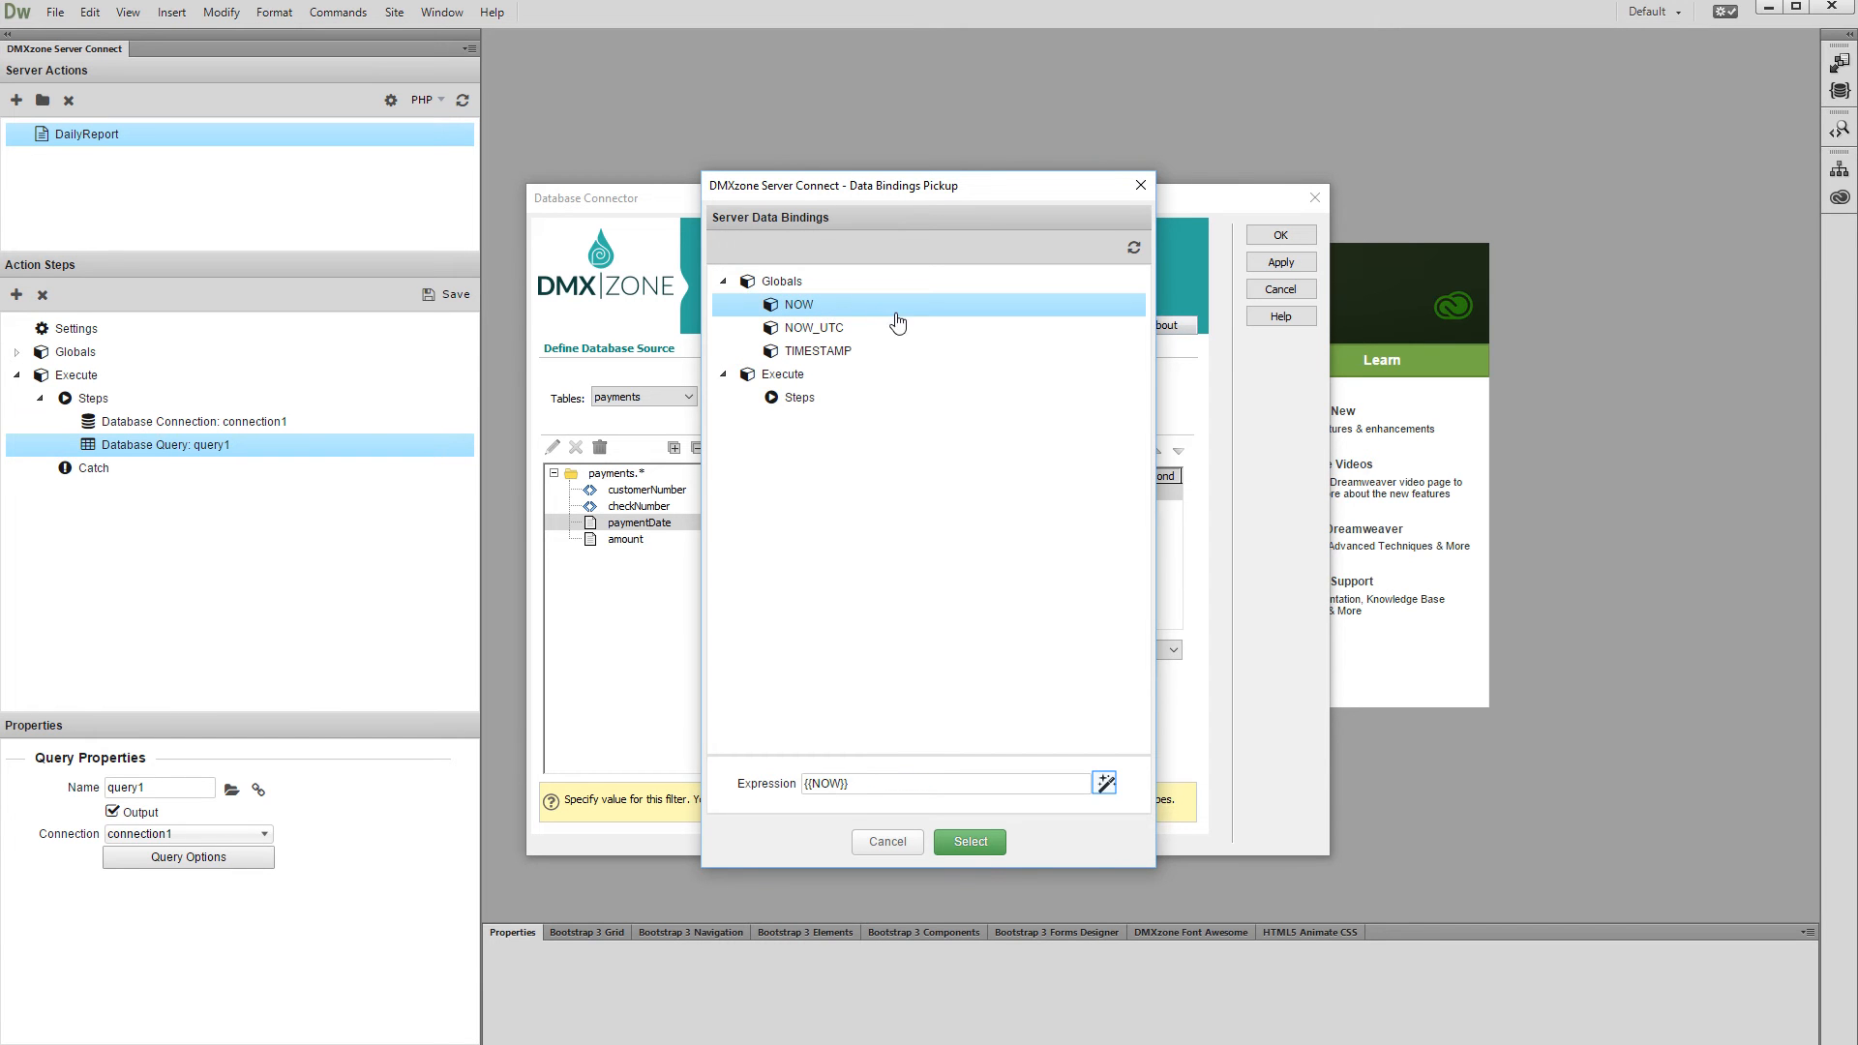
click(1104, 783)
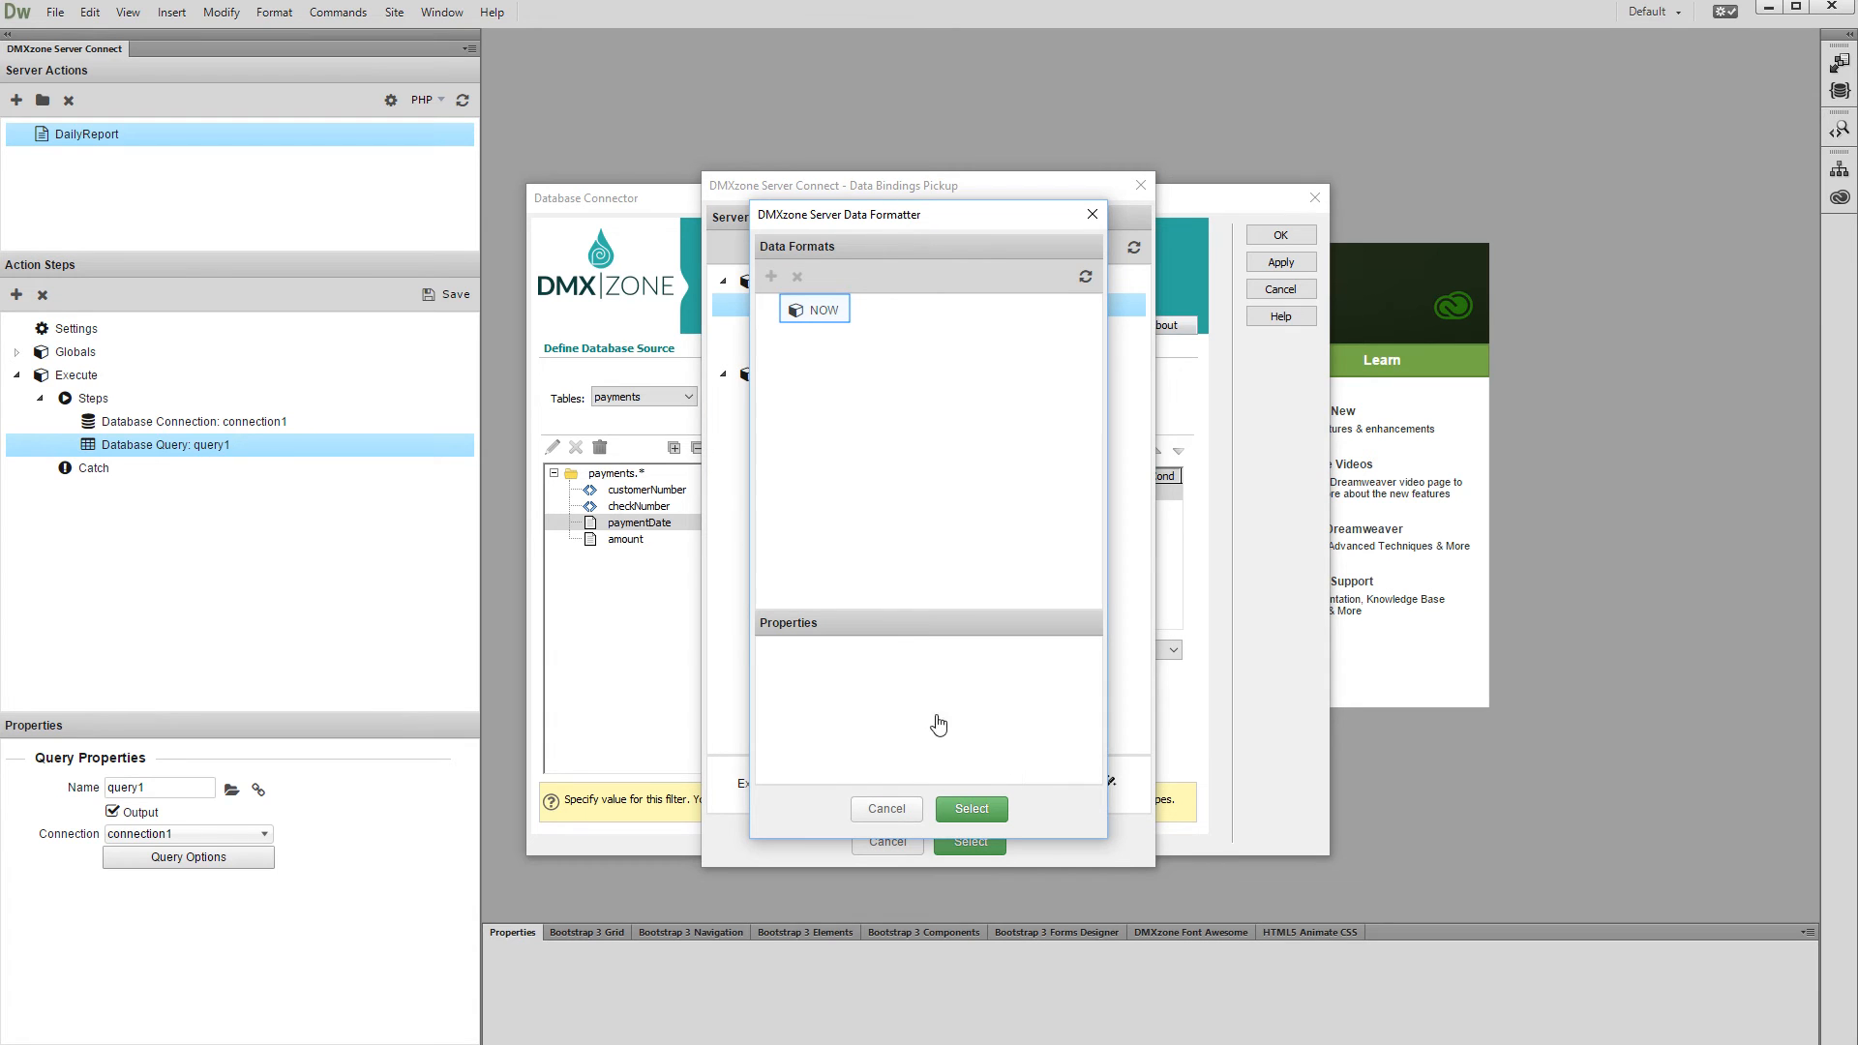
right_click(833, 316)
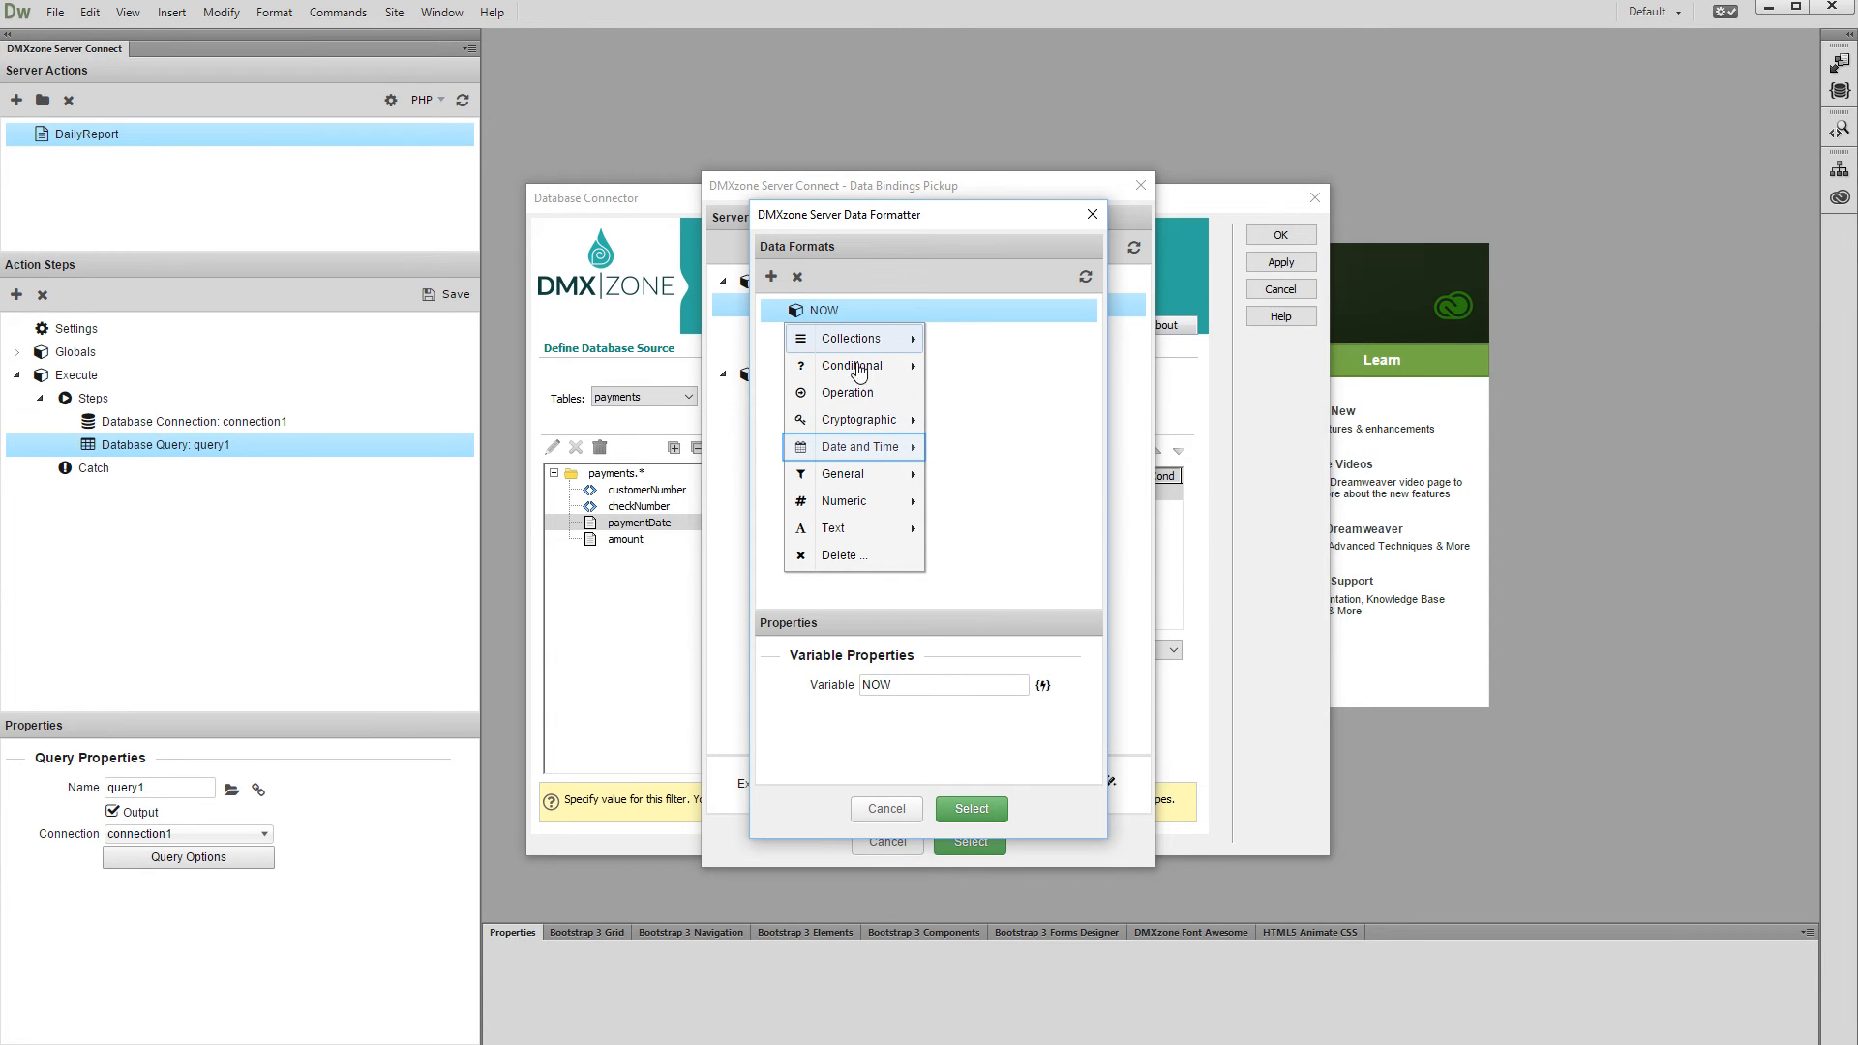
mouse_move(864, 456)
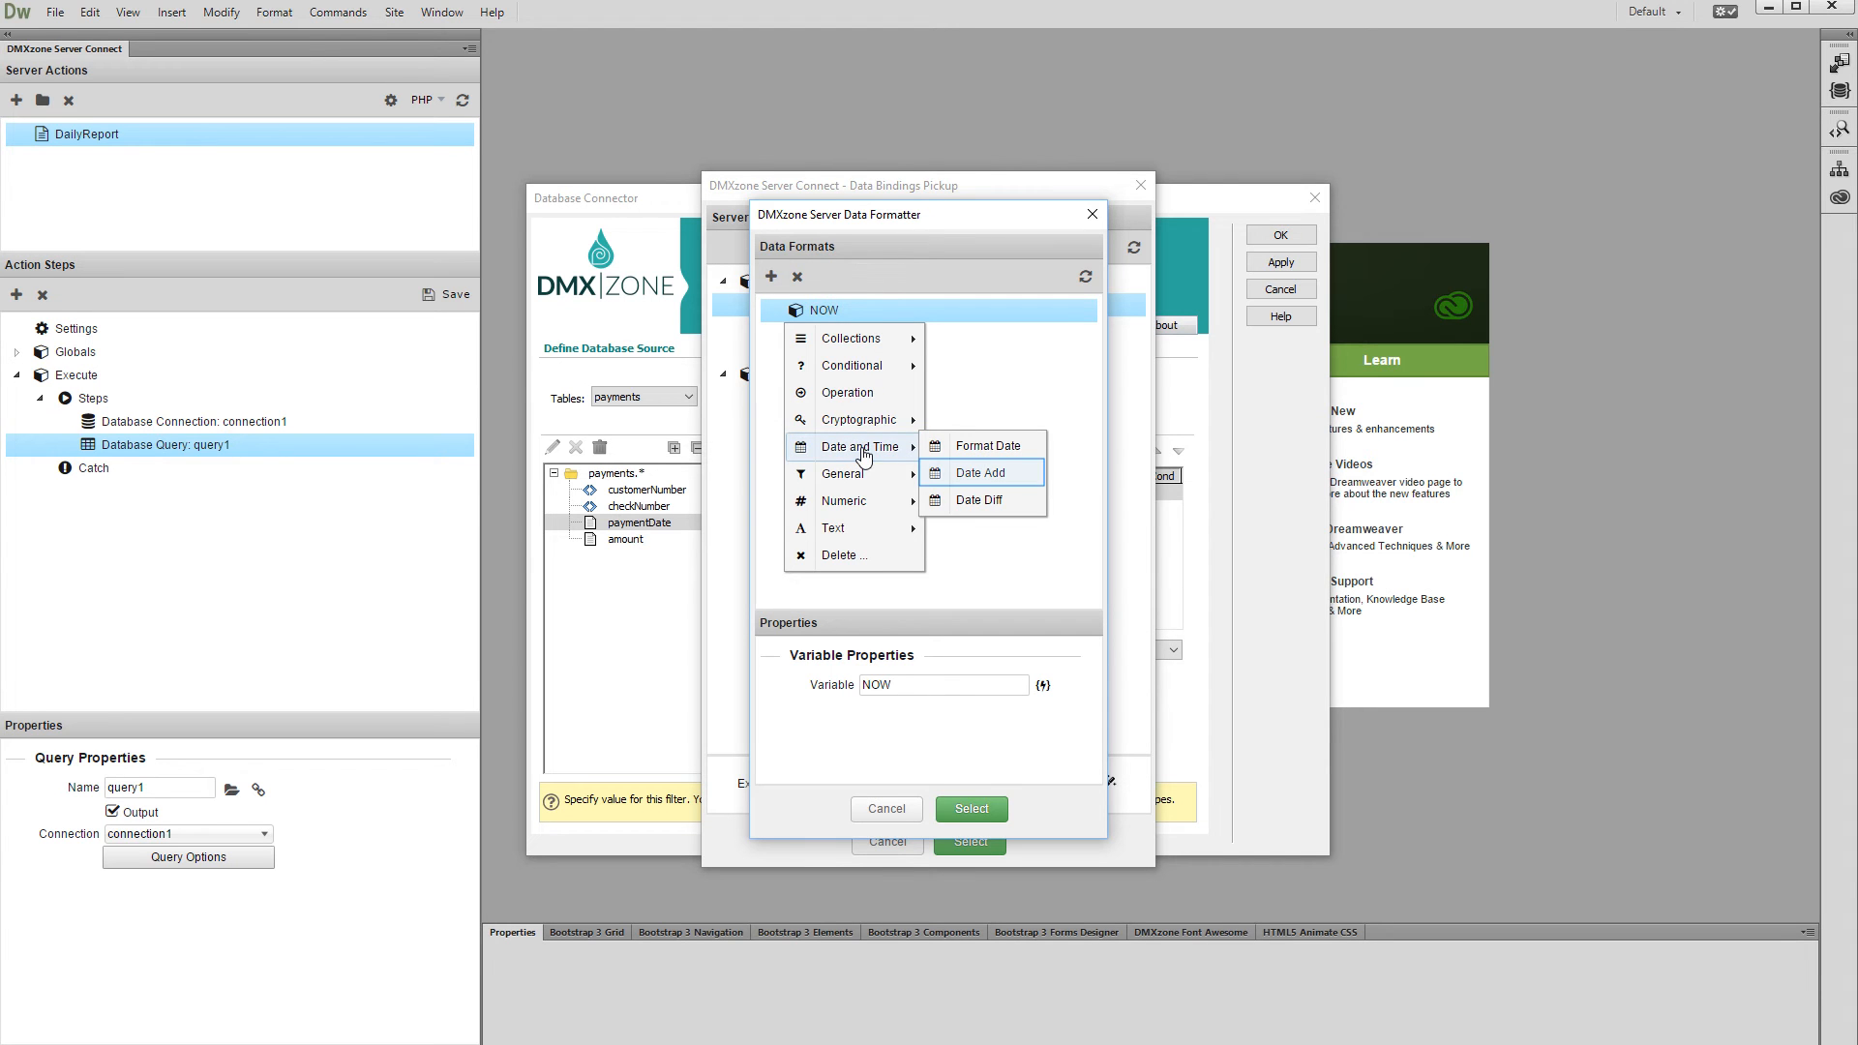
click(965, 480)
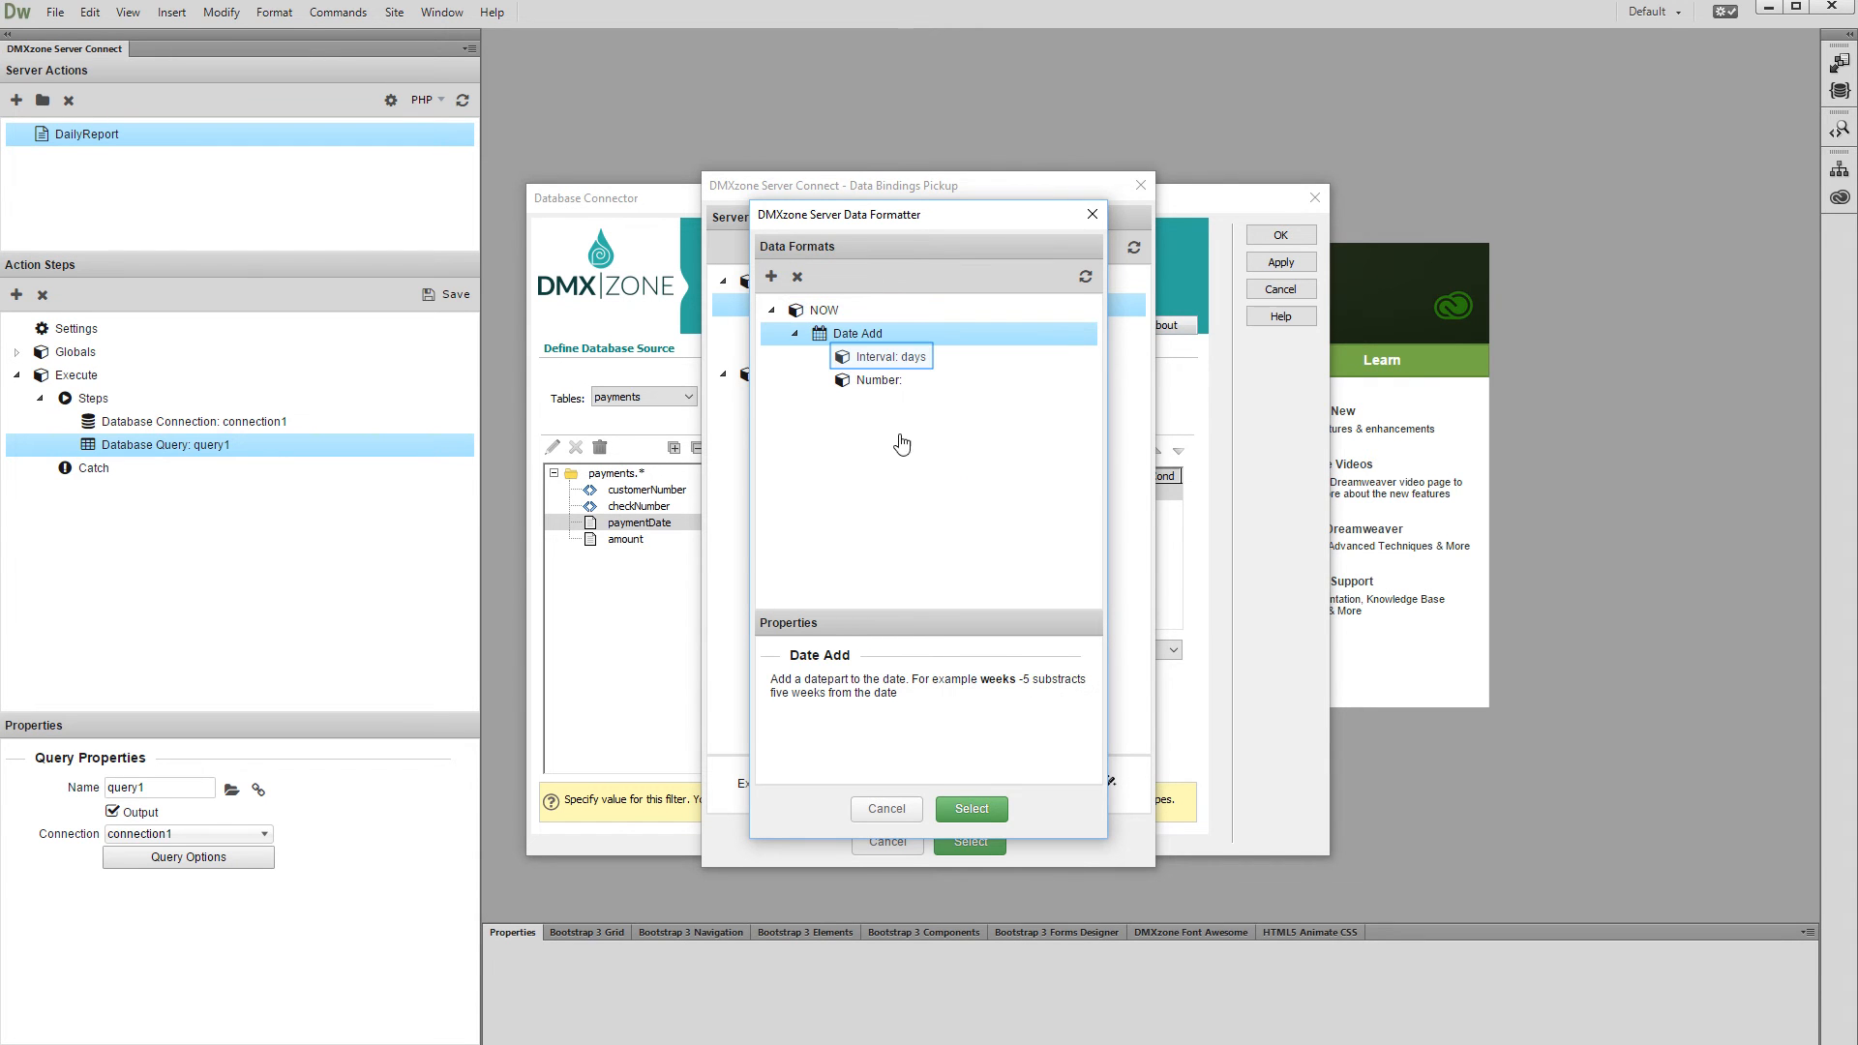
click(890, 368)
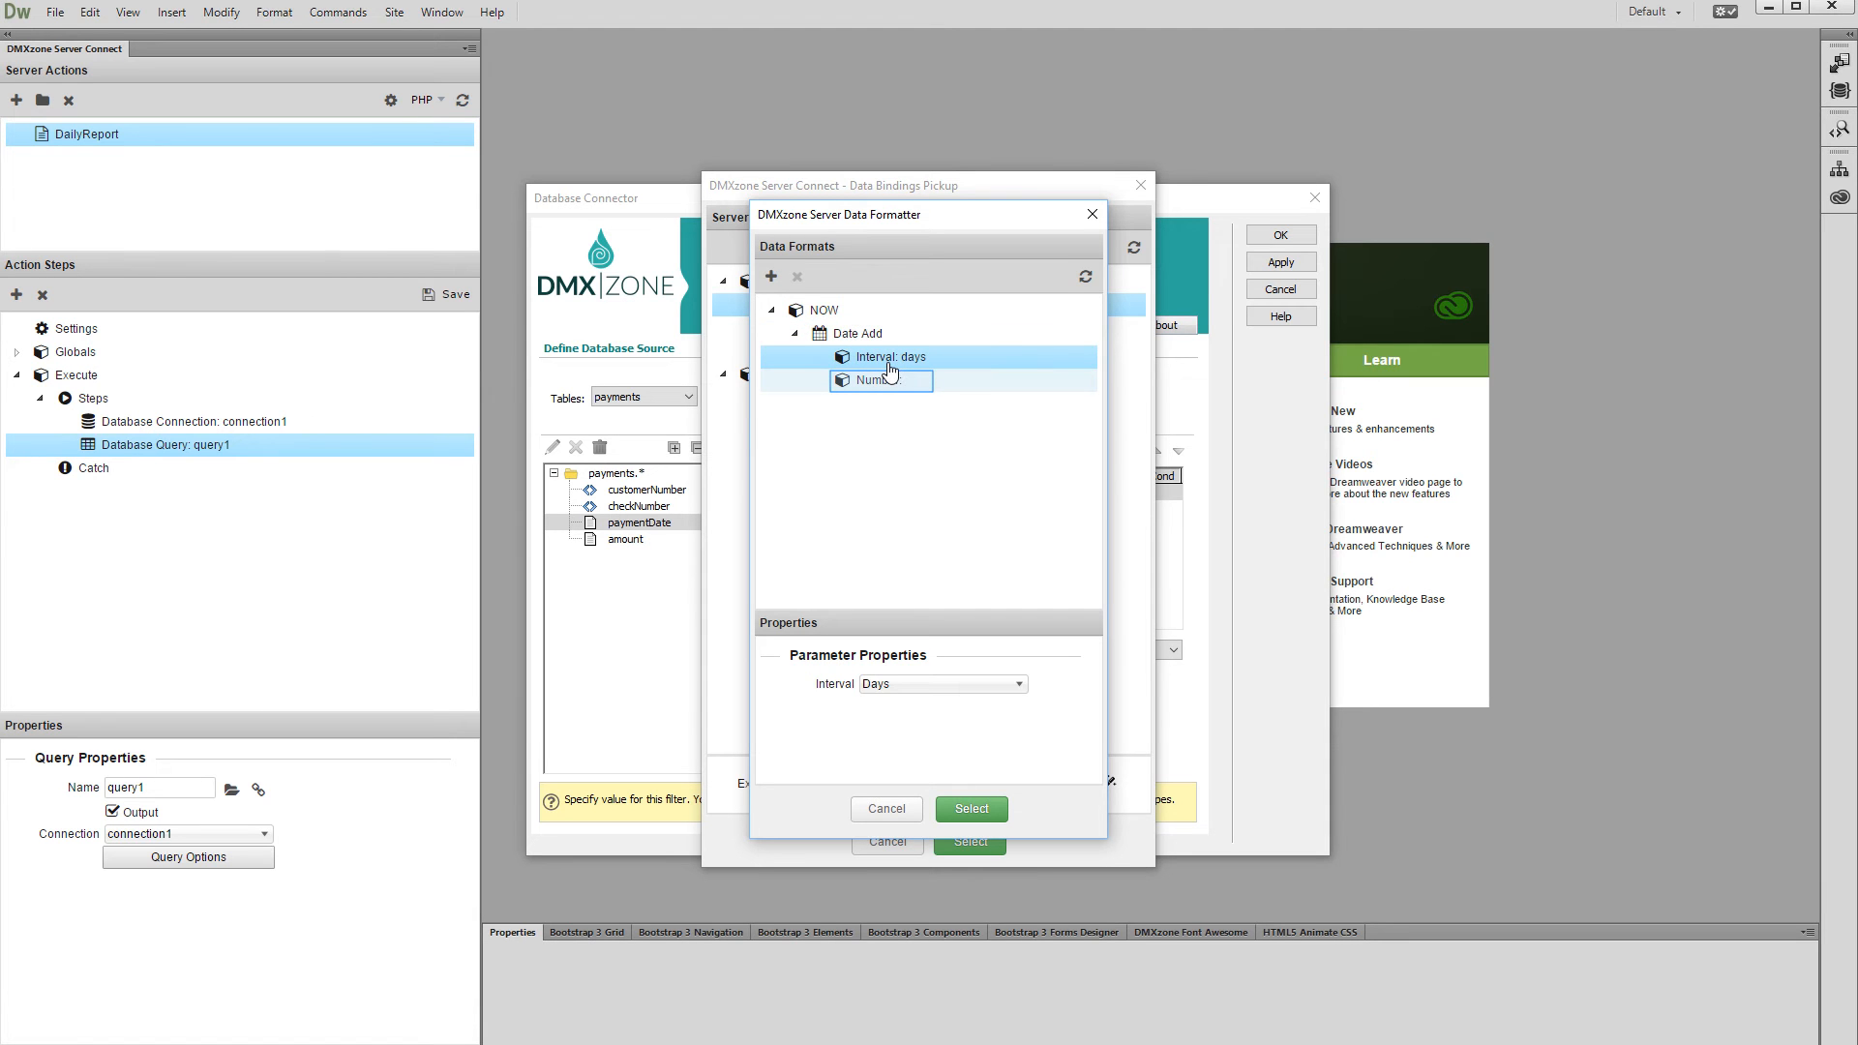
click(910, 383)
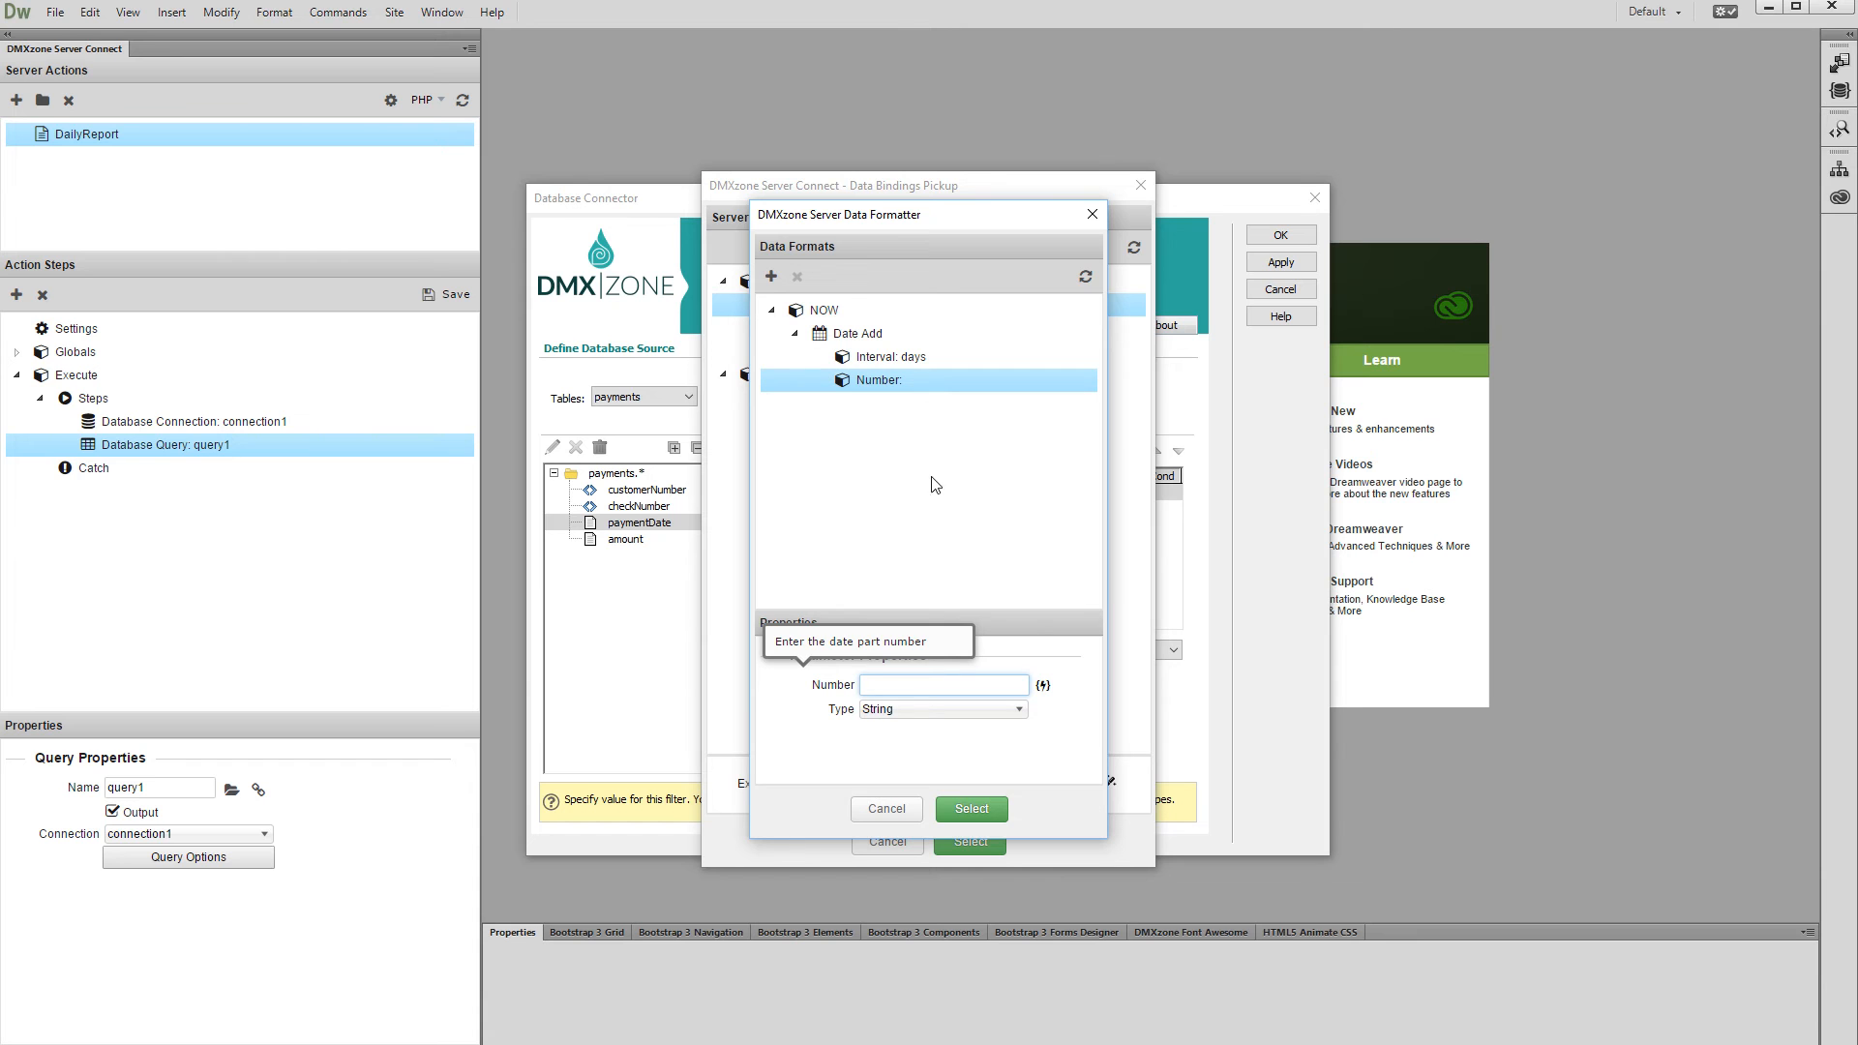
text(-1)
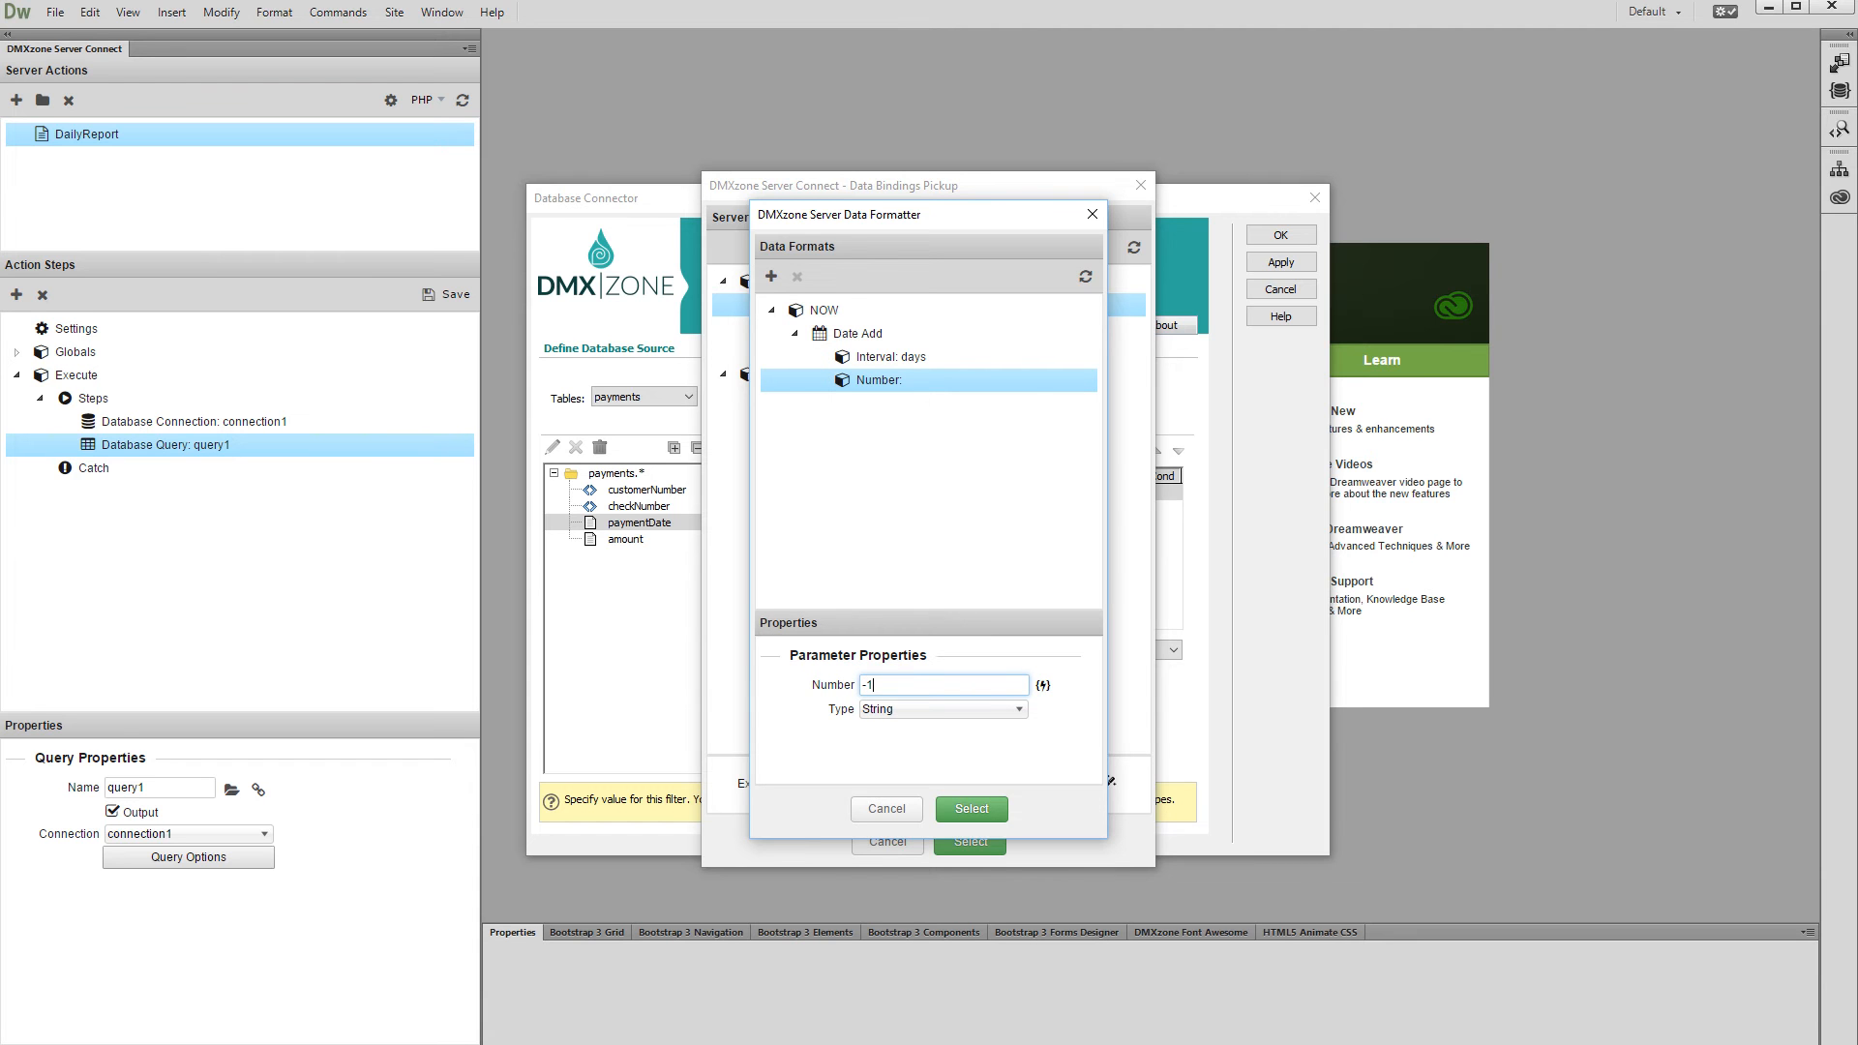
key(Return)
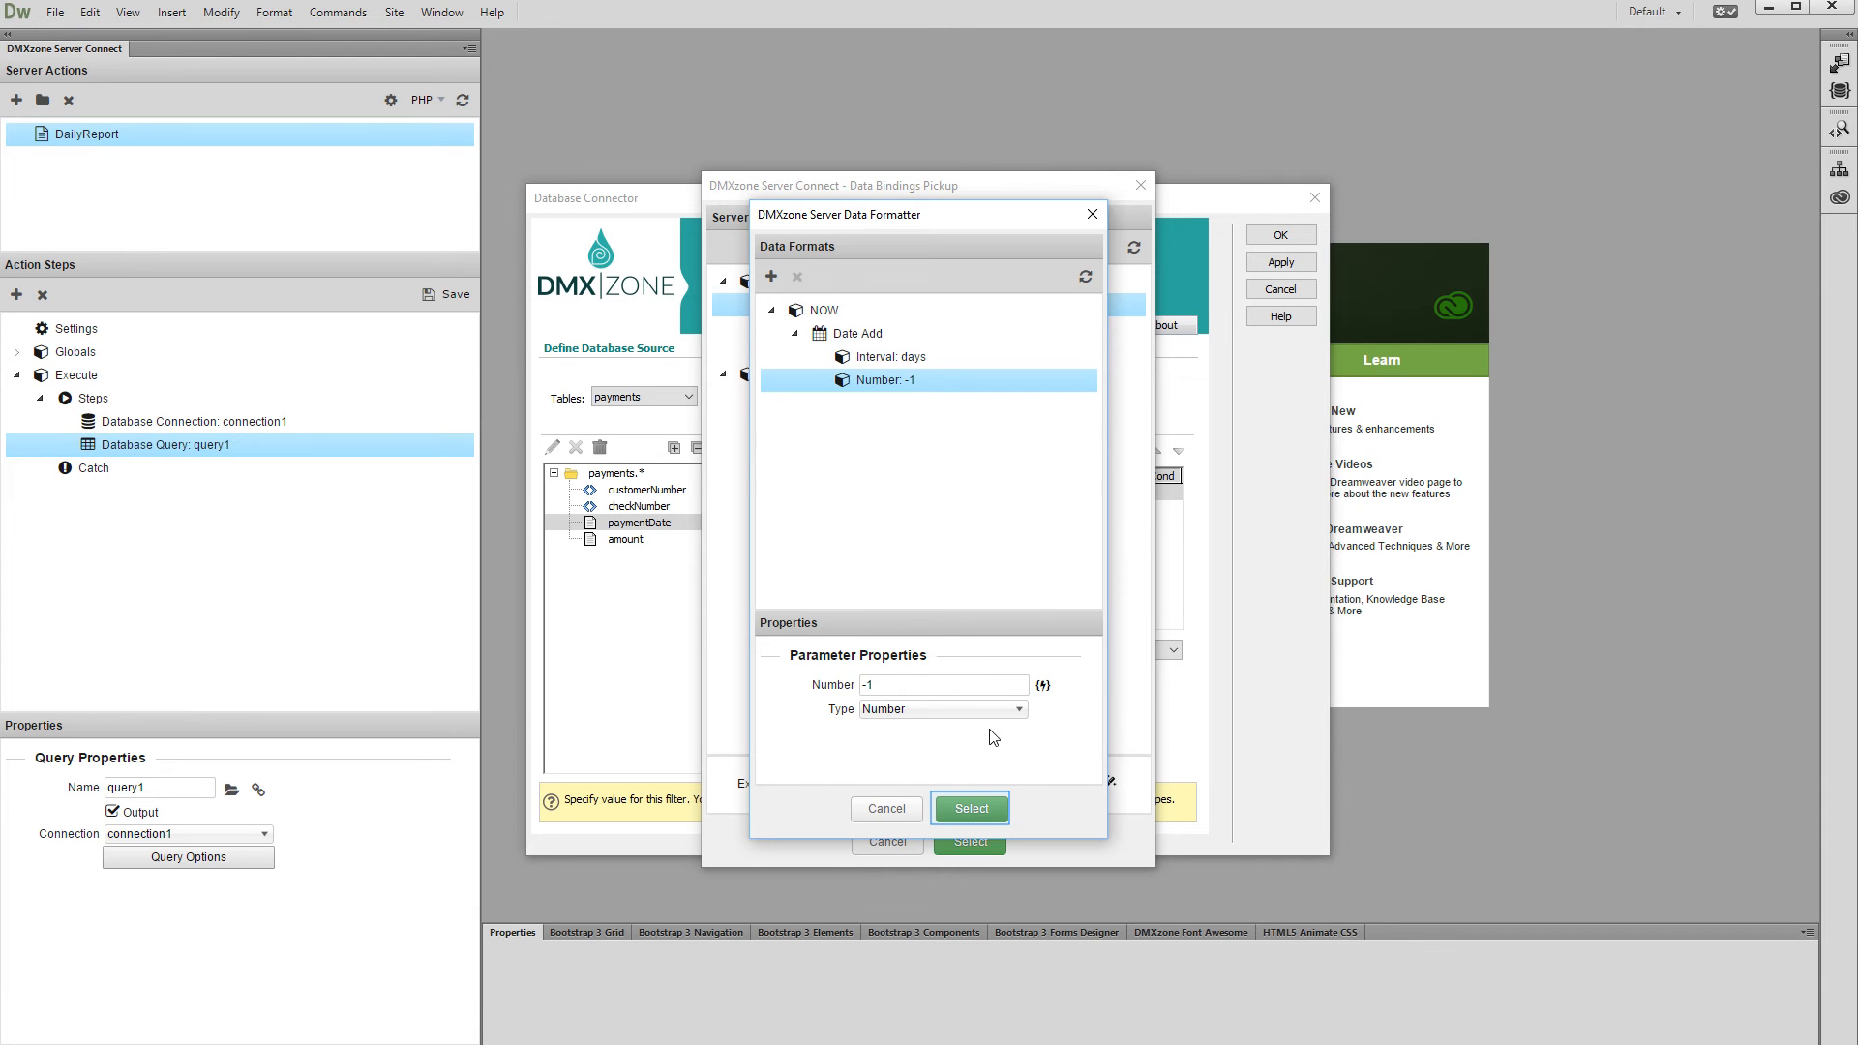
click(971, 809)
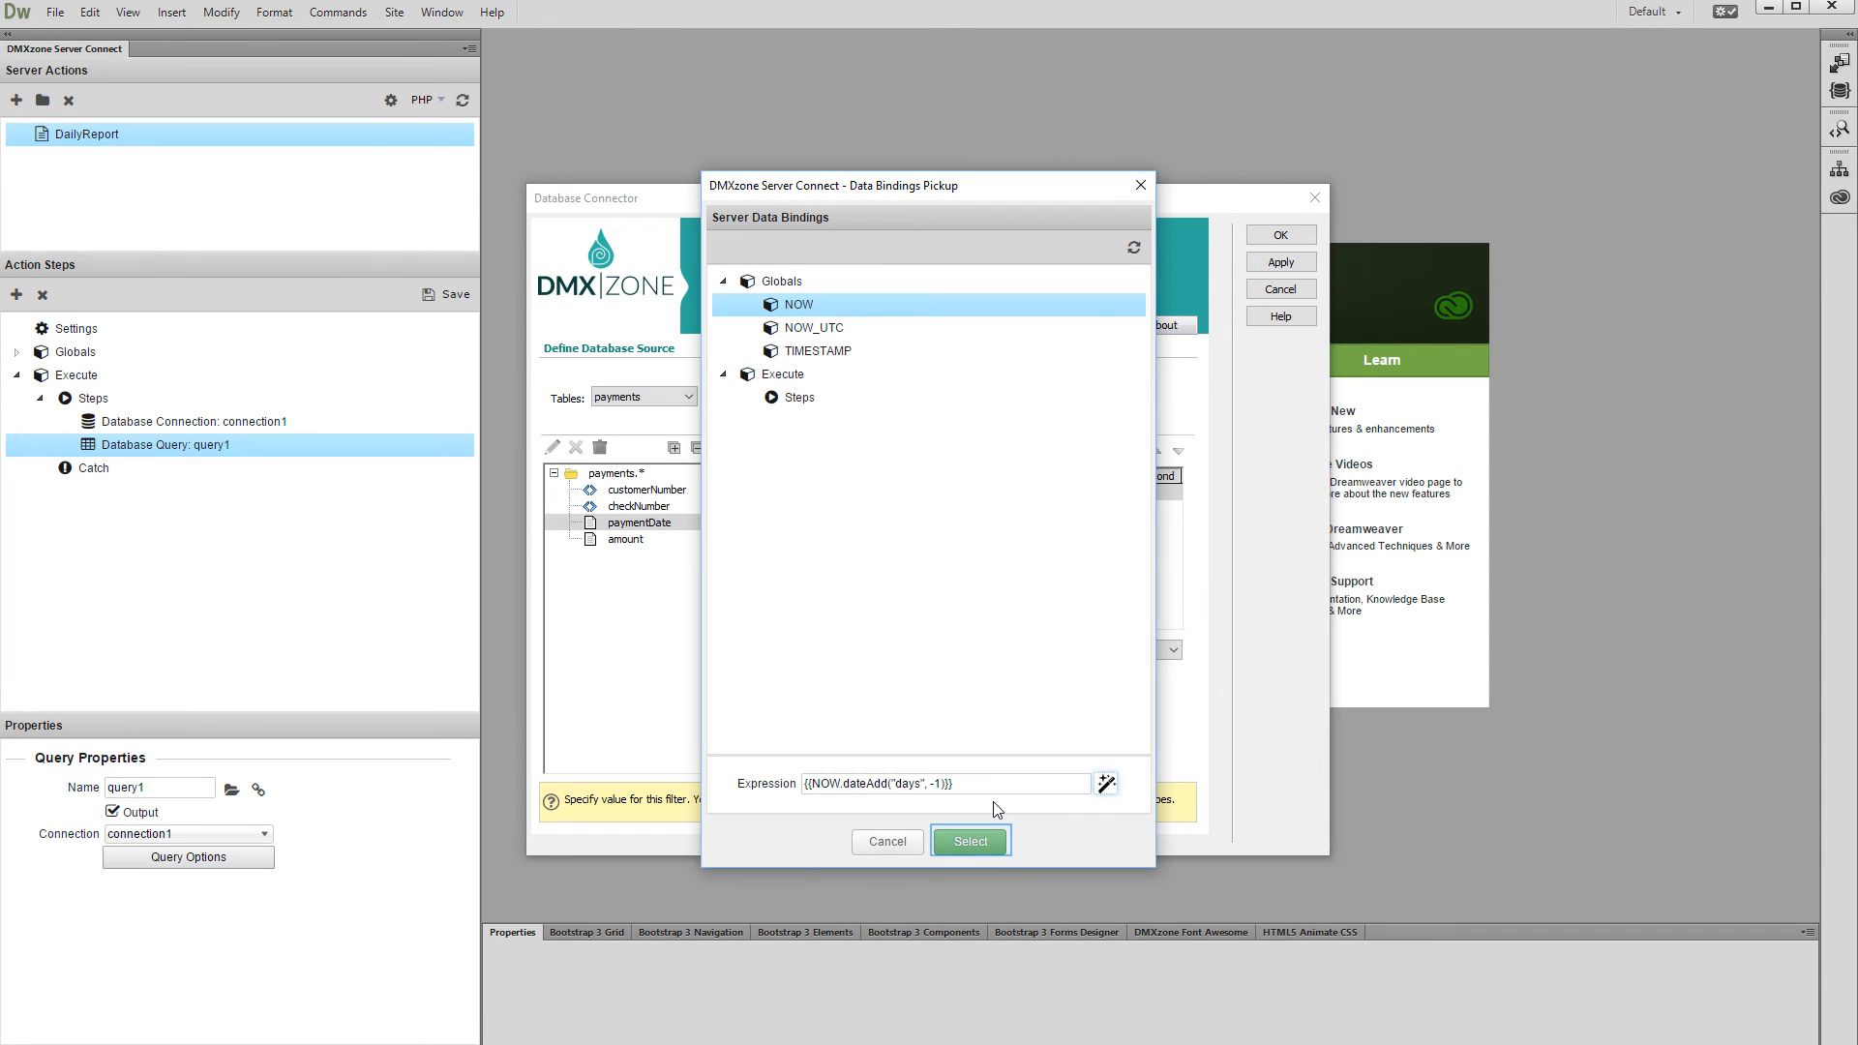
click(989, 842)
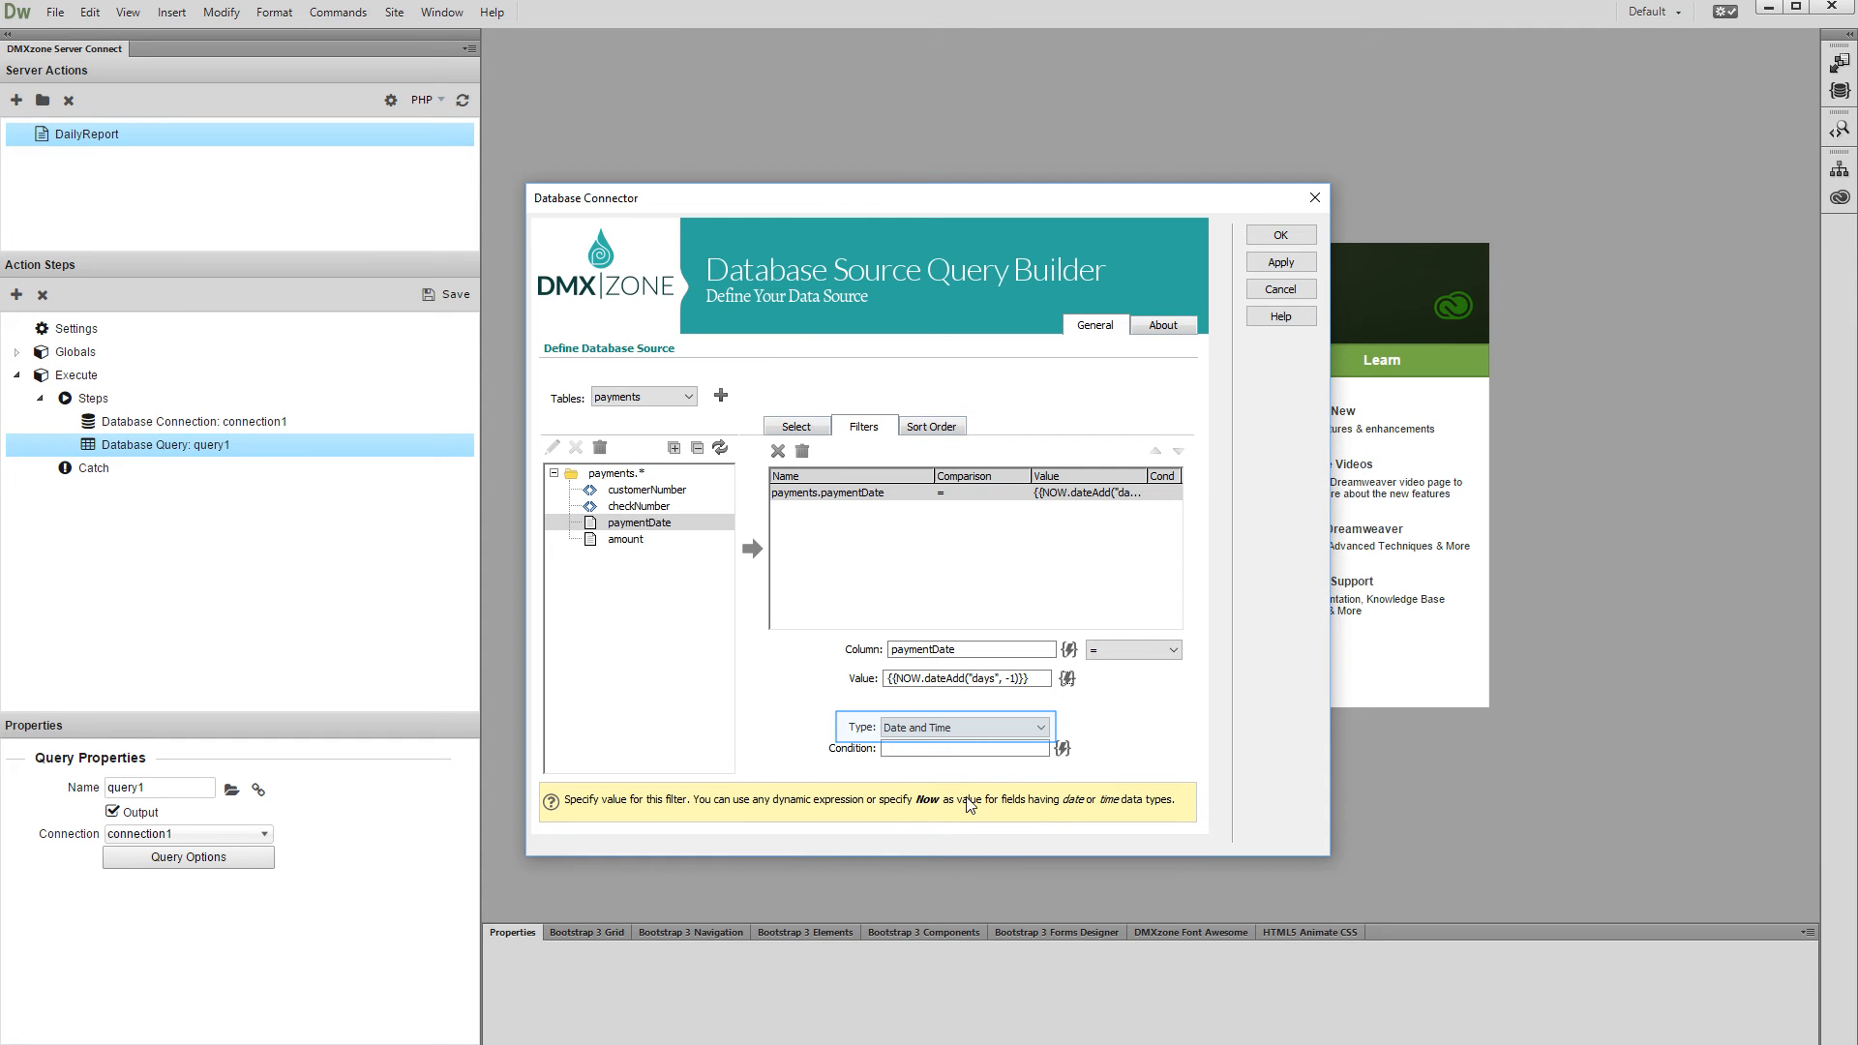
Step: Set the paymentDate filter's type to Date and accept the query definition
click(962, 731)
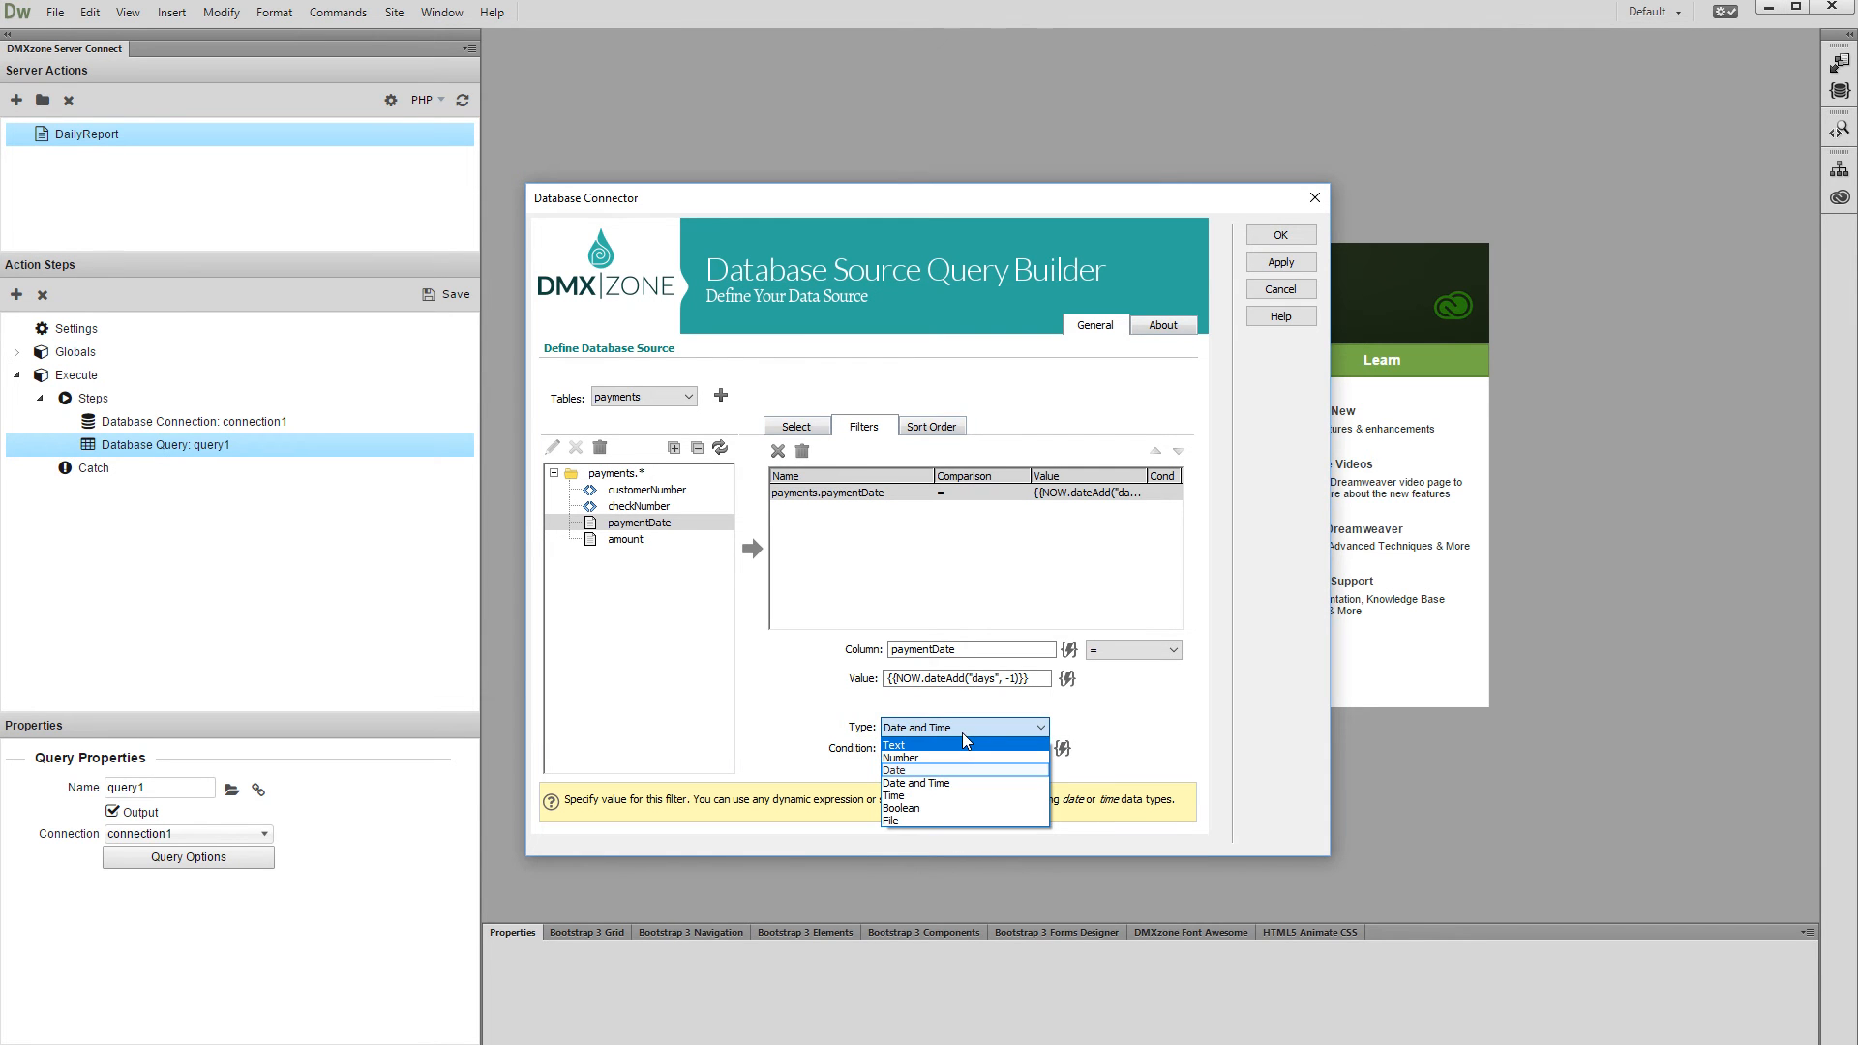
click(958, 770)
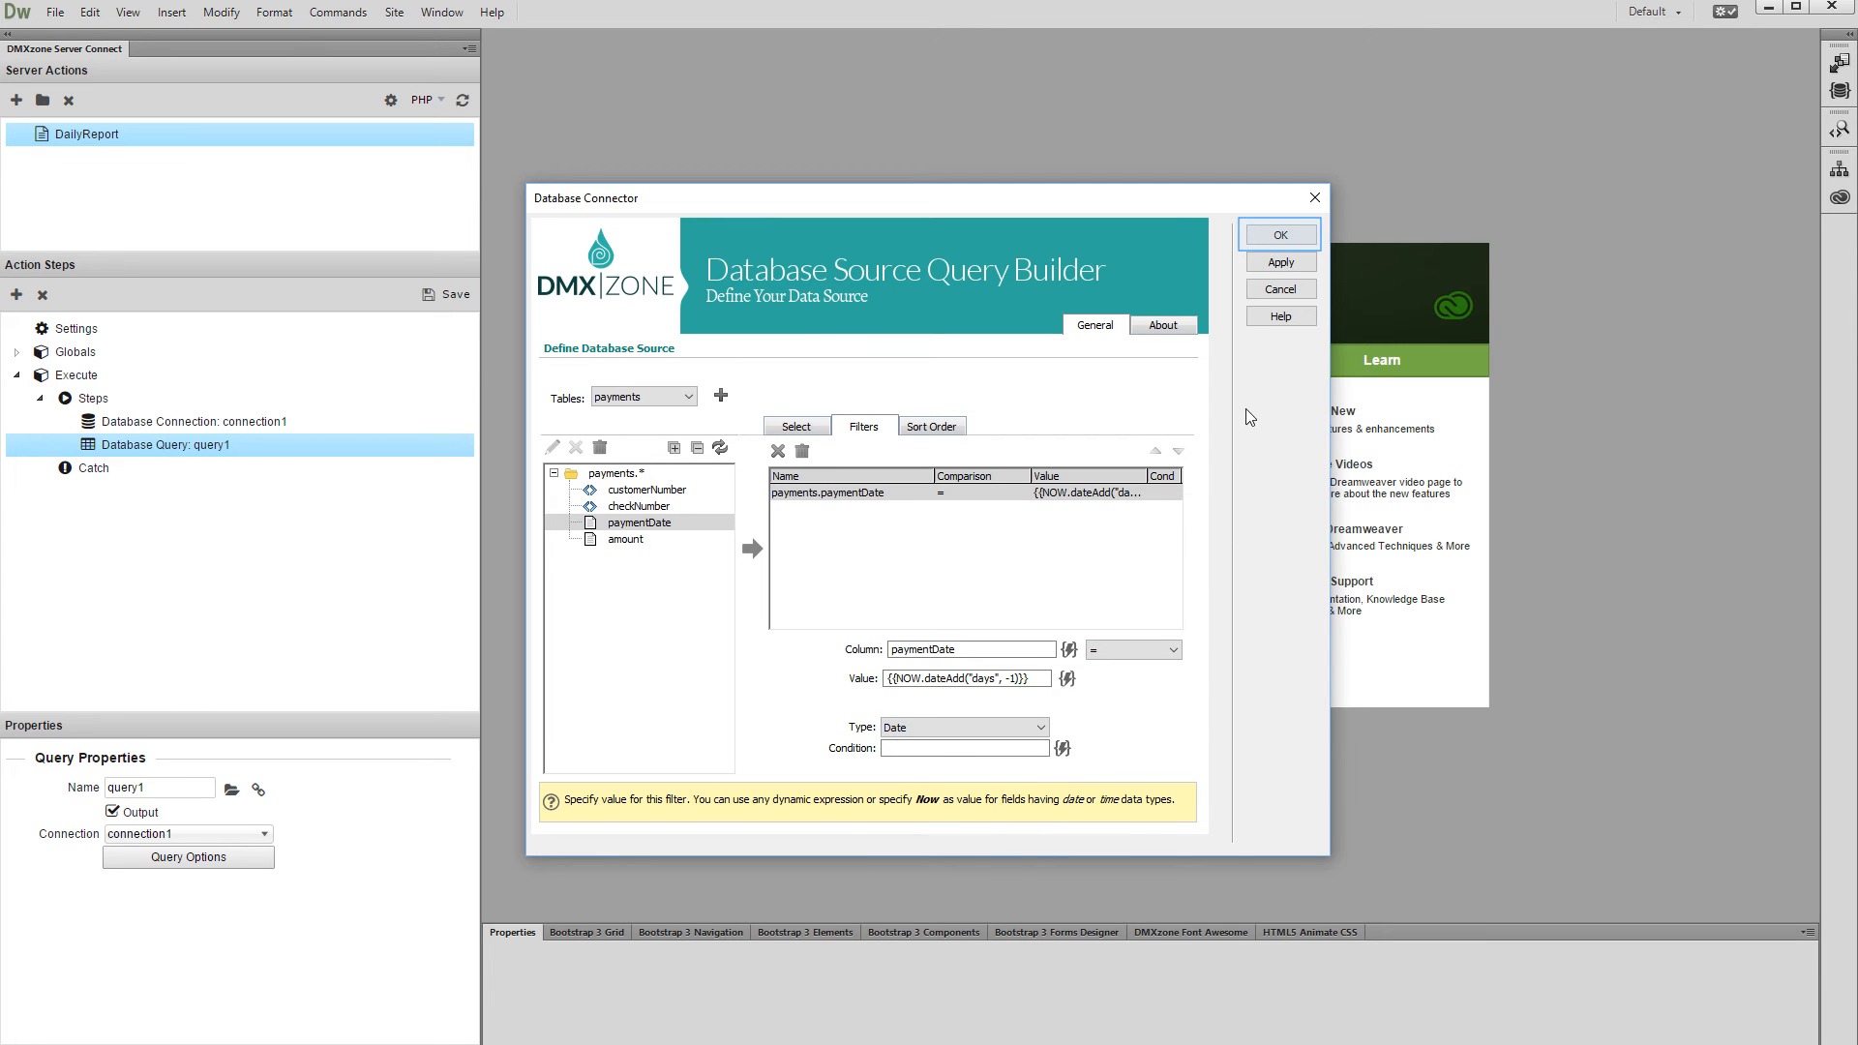
click(1256, 241)
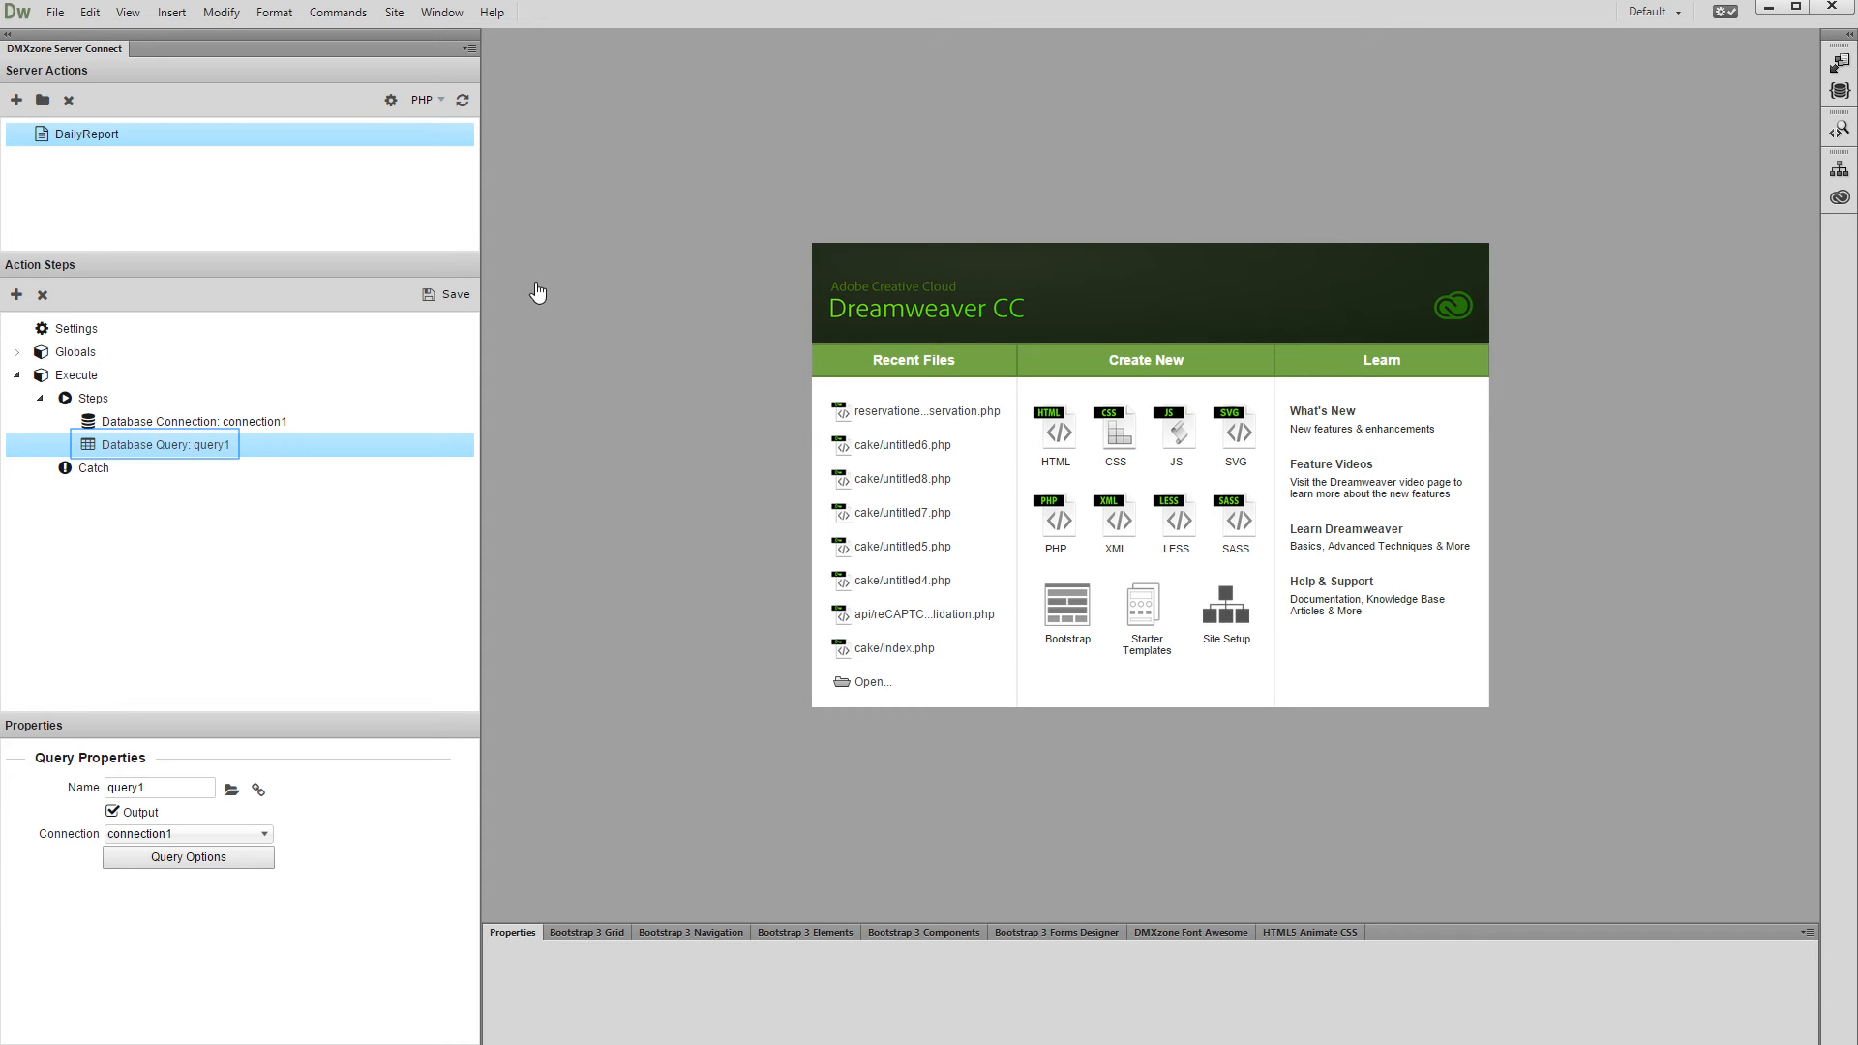
Step: Add a condition below the database query and bind its expression to {{query1}}
right_click(209, 451)
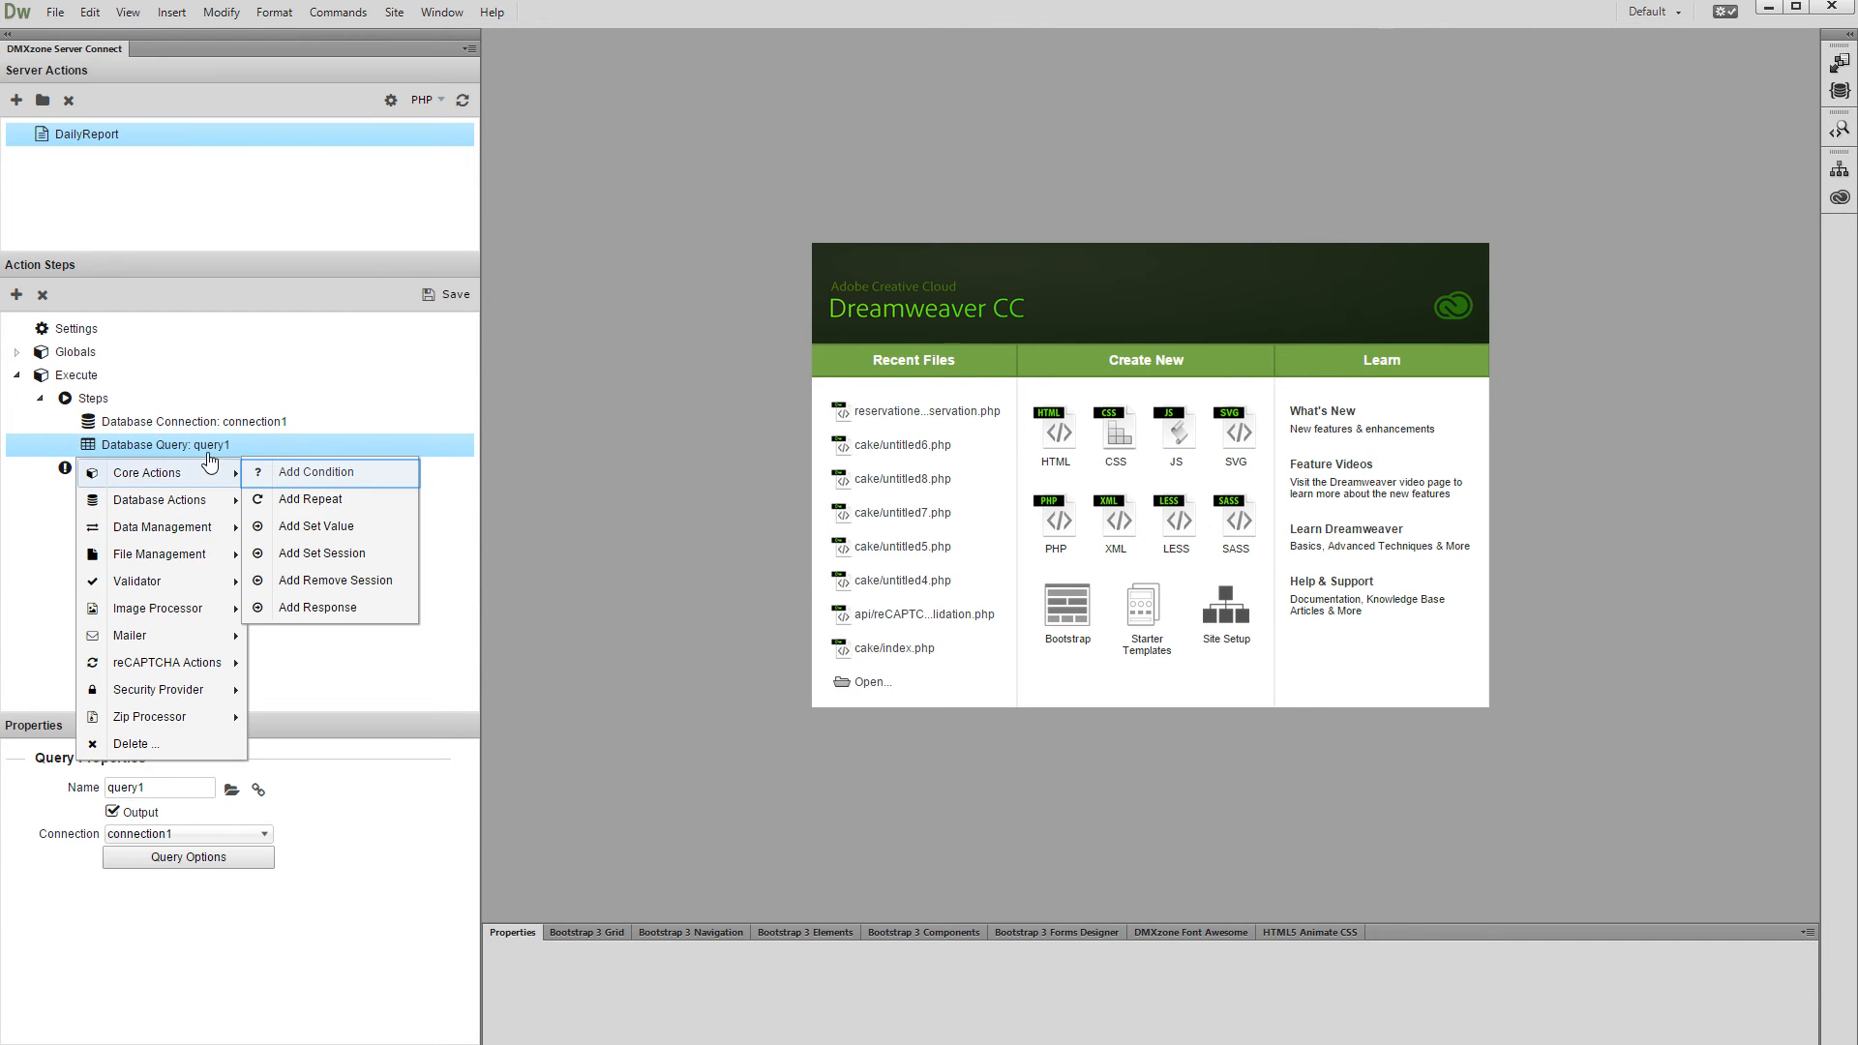
click(302, 474)
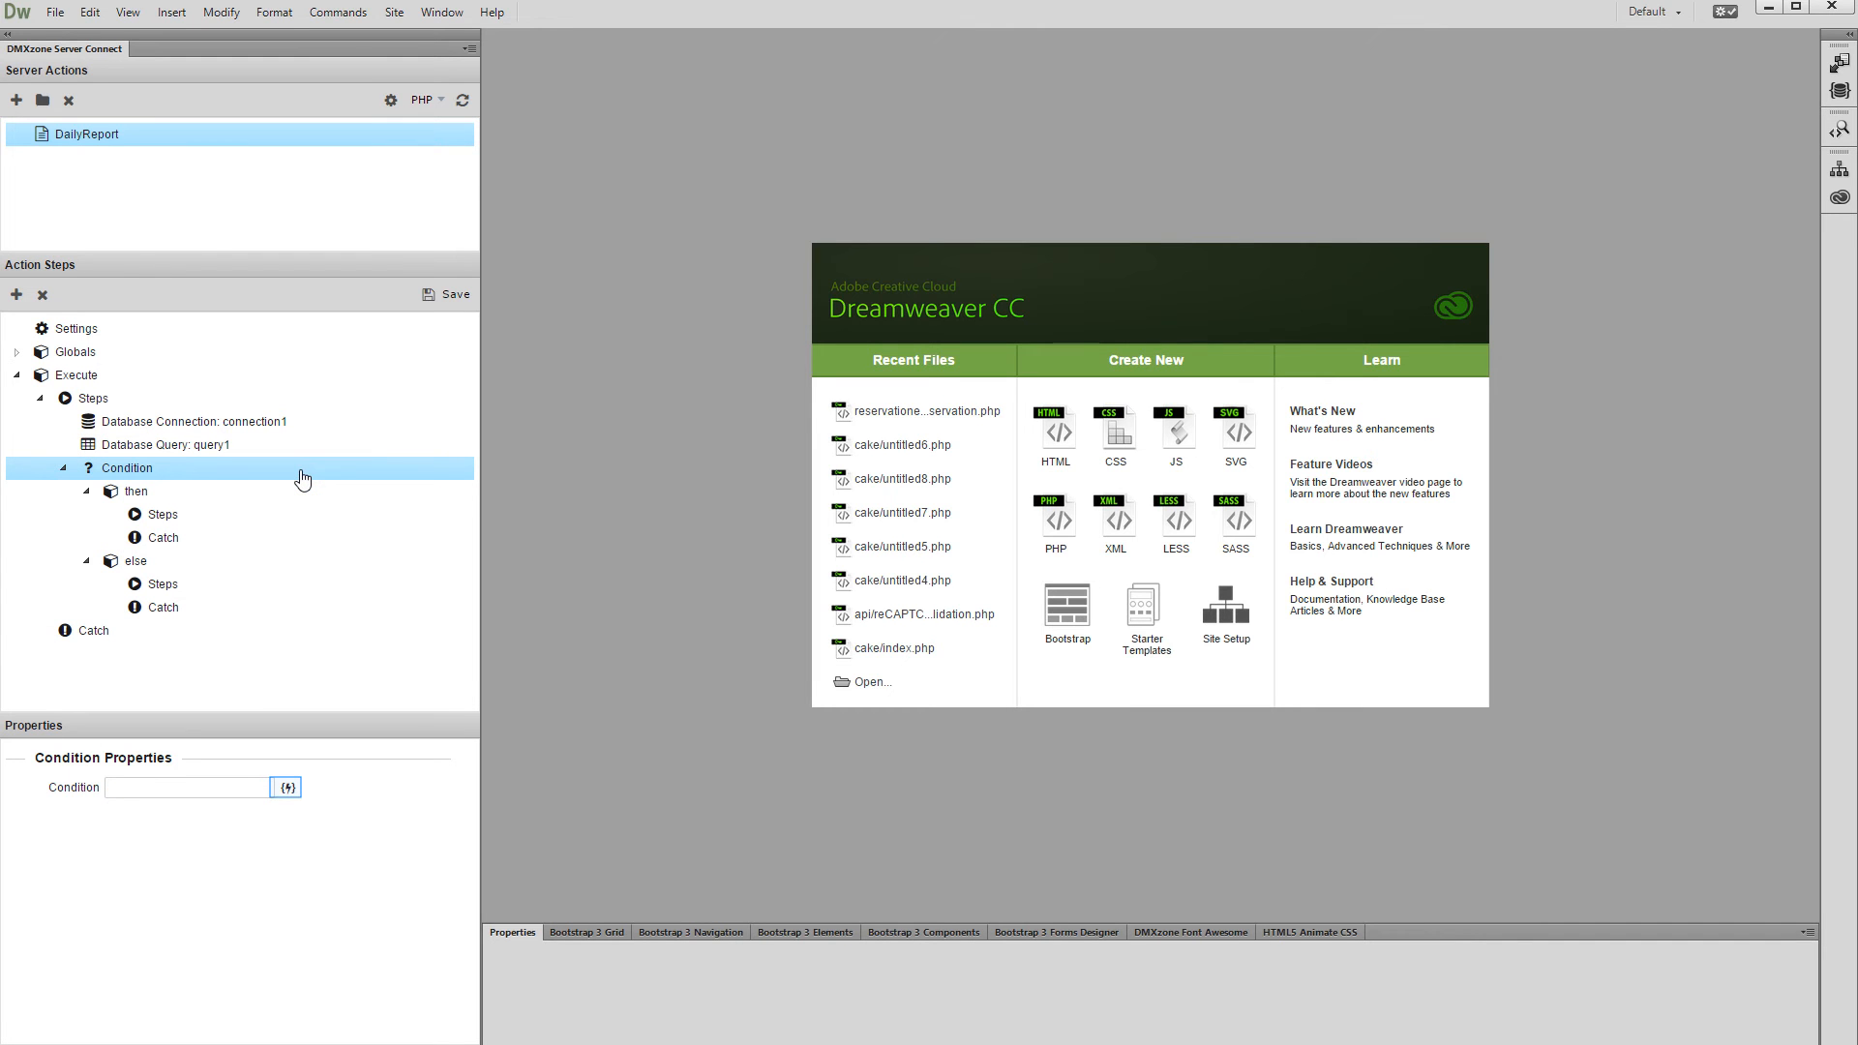
click(288, 789)
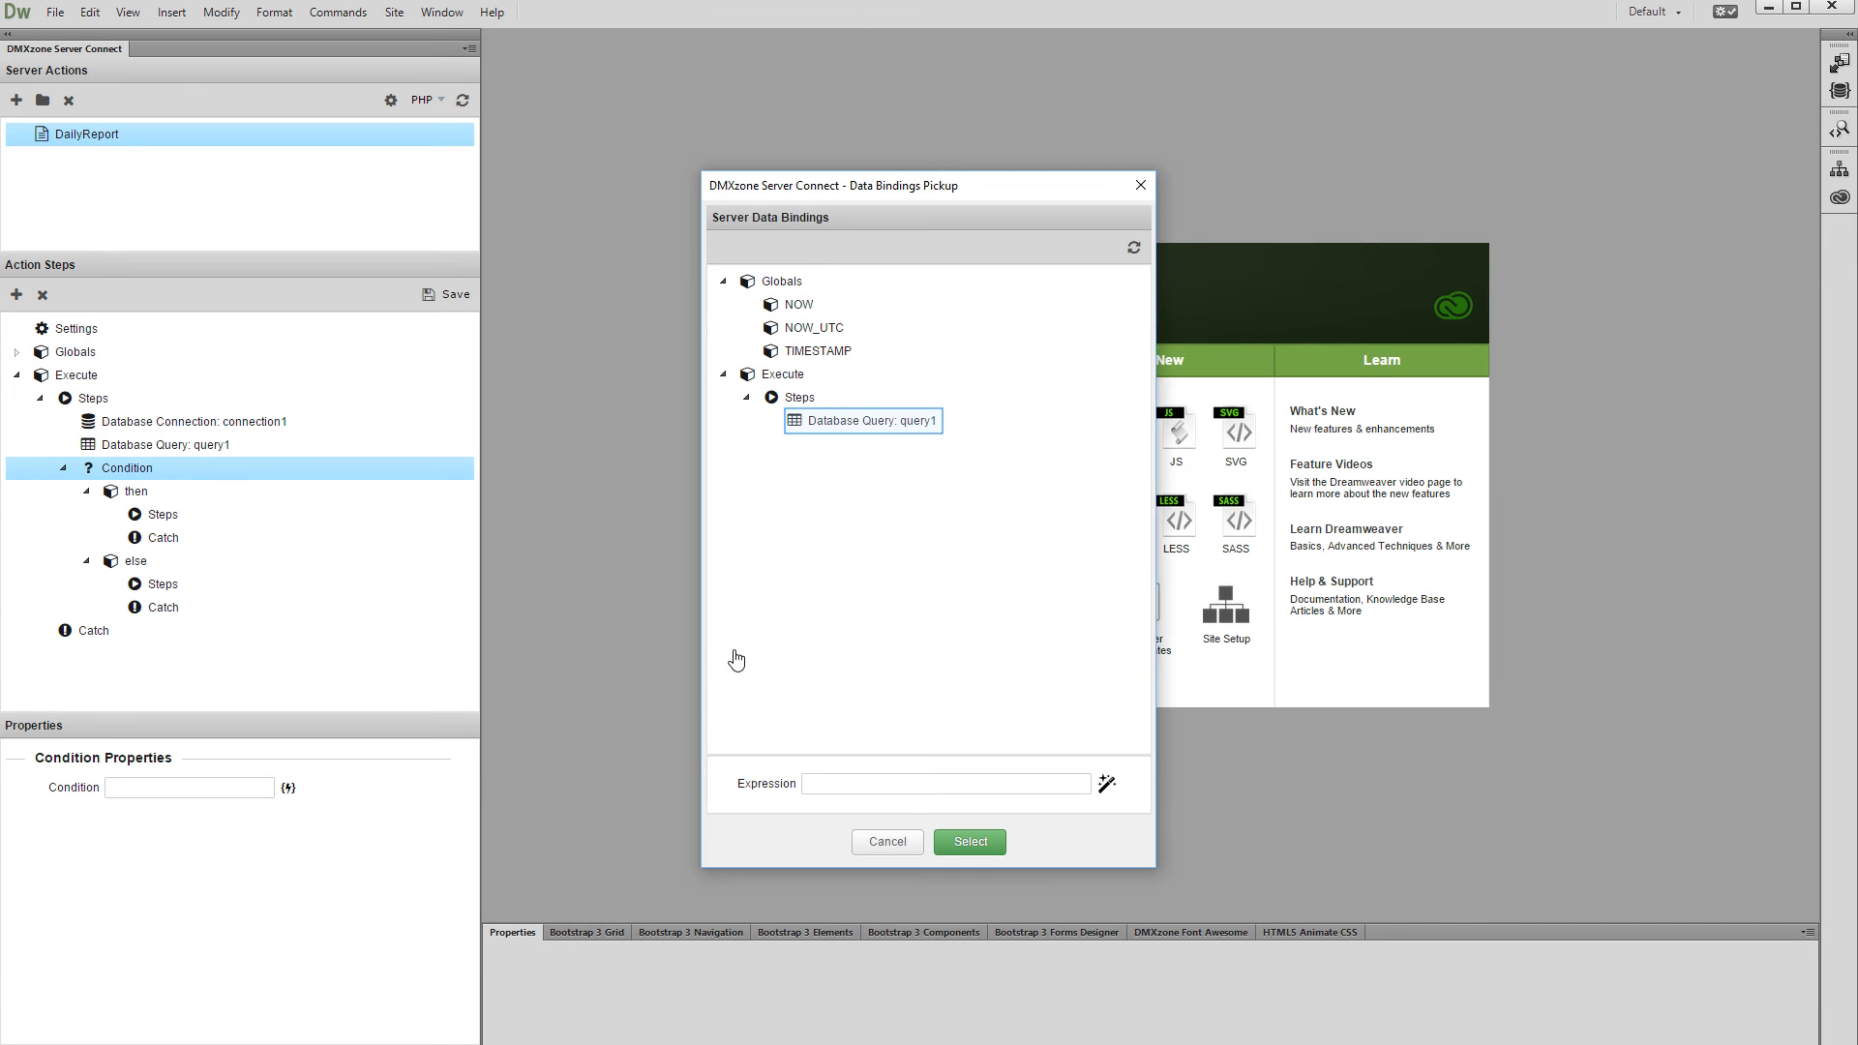
click(808, 428)
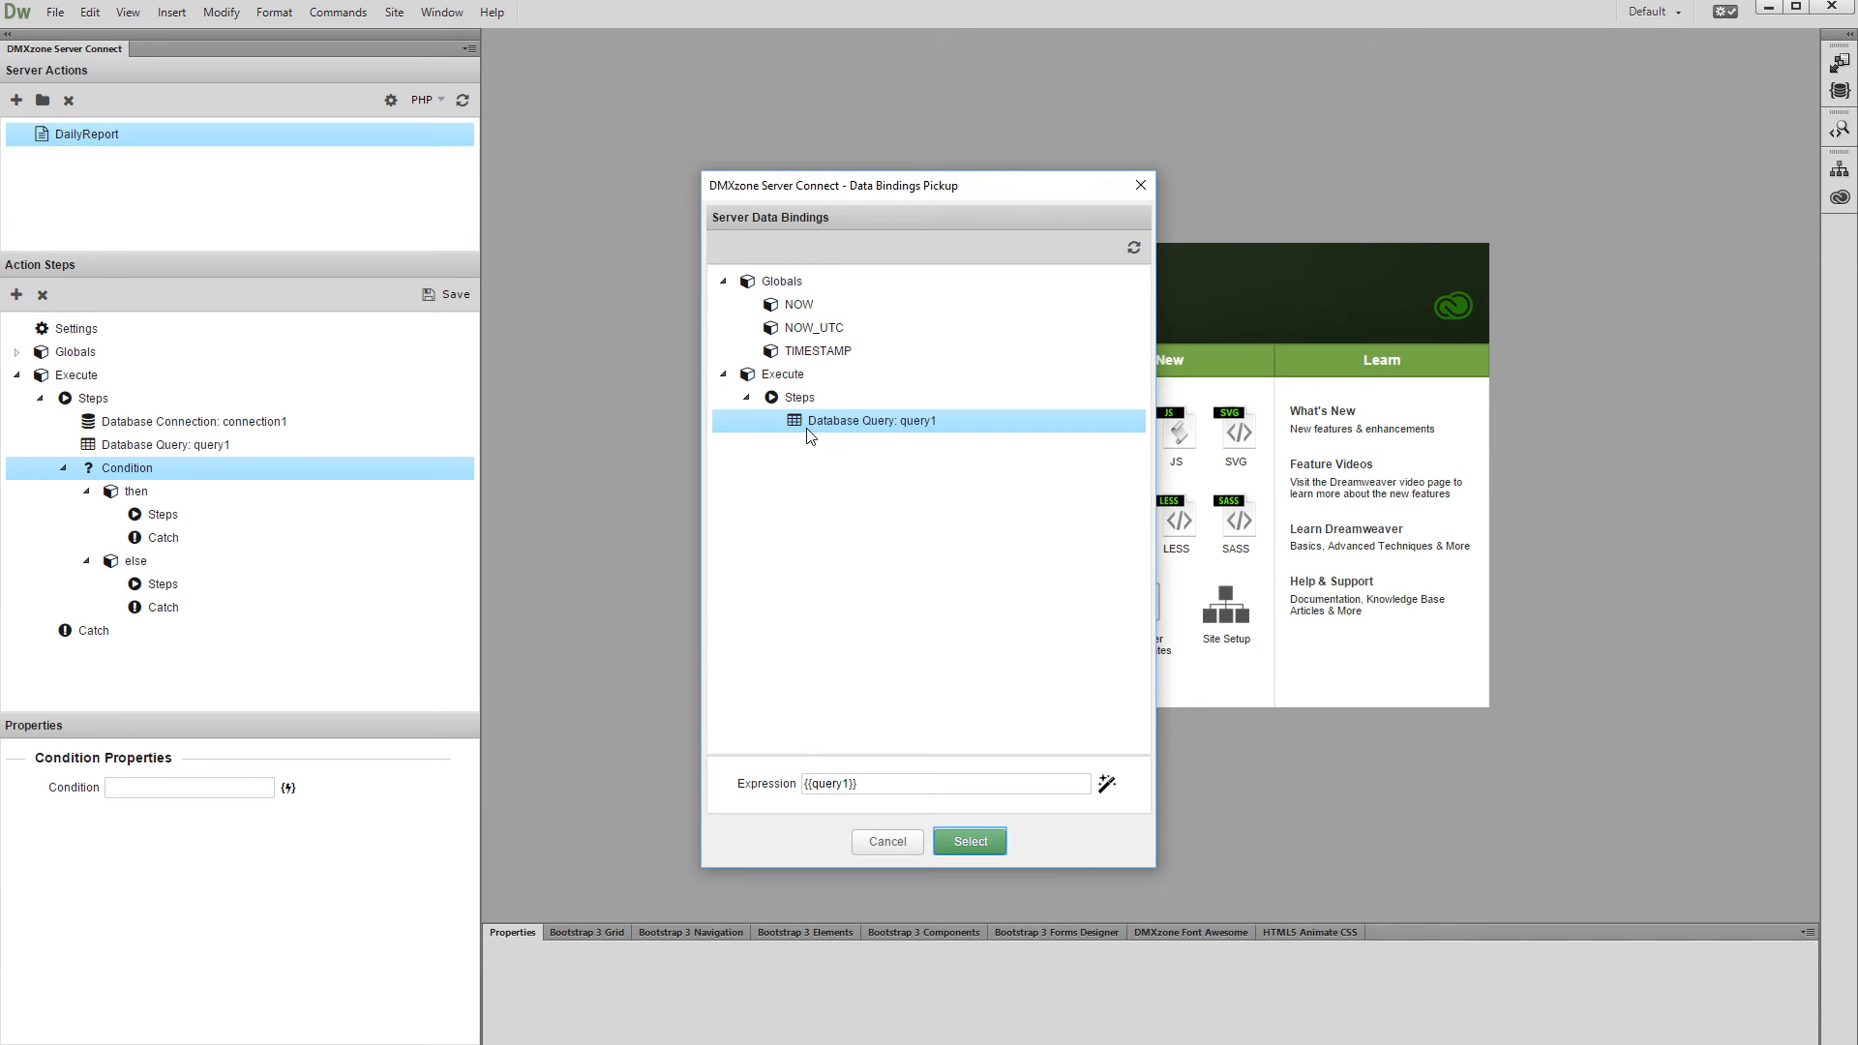
click(971, 842)
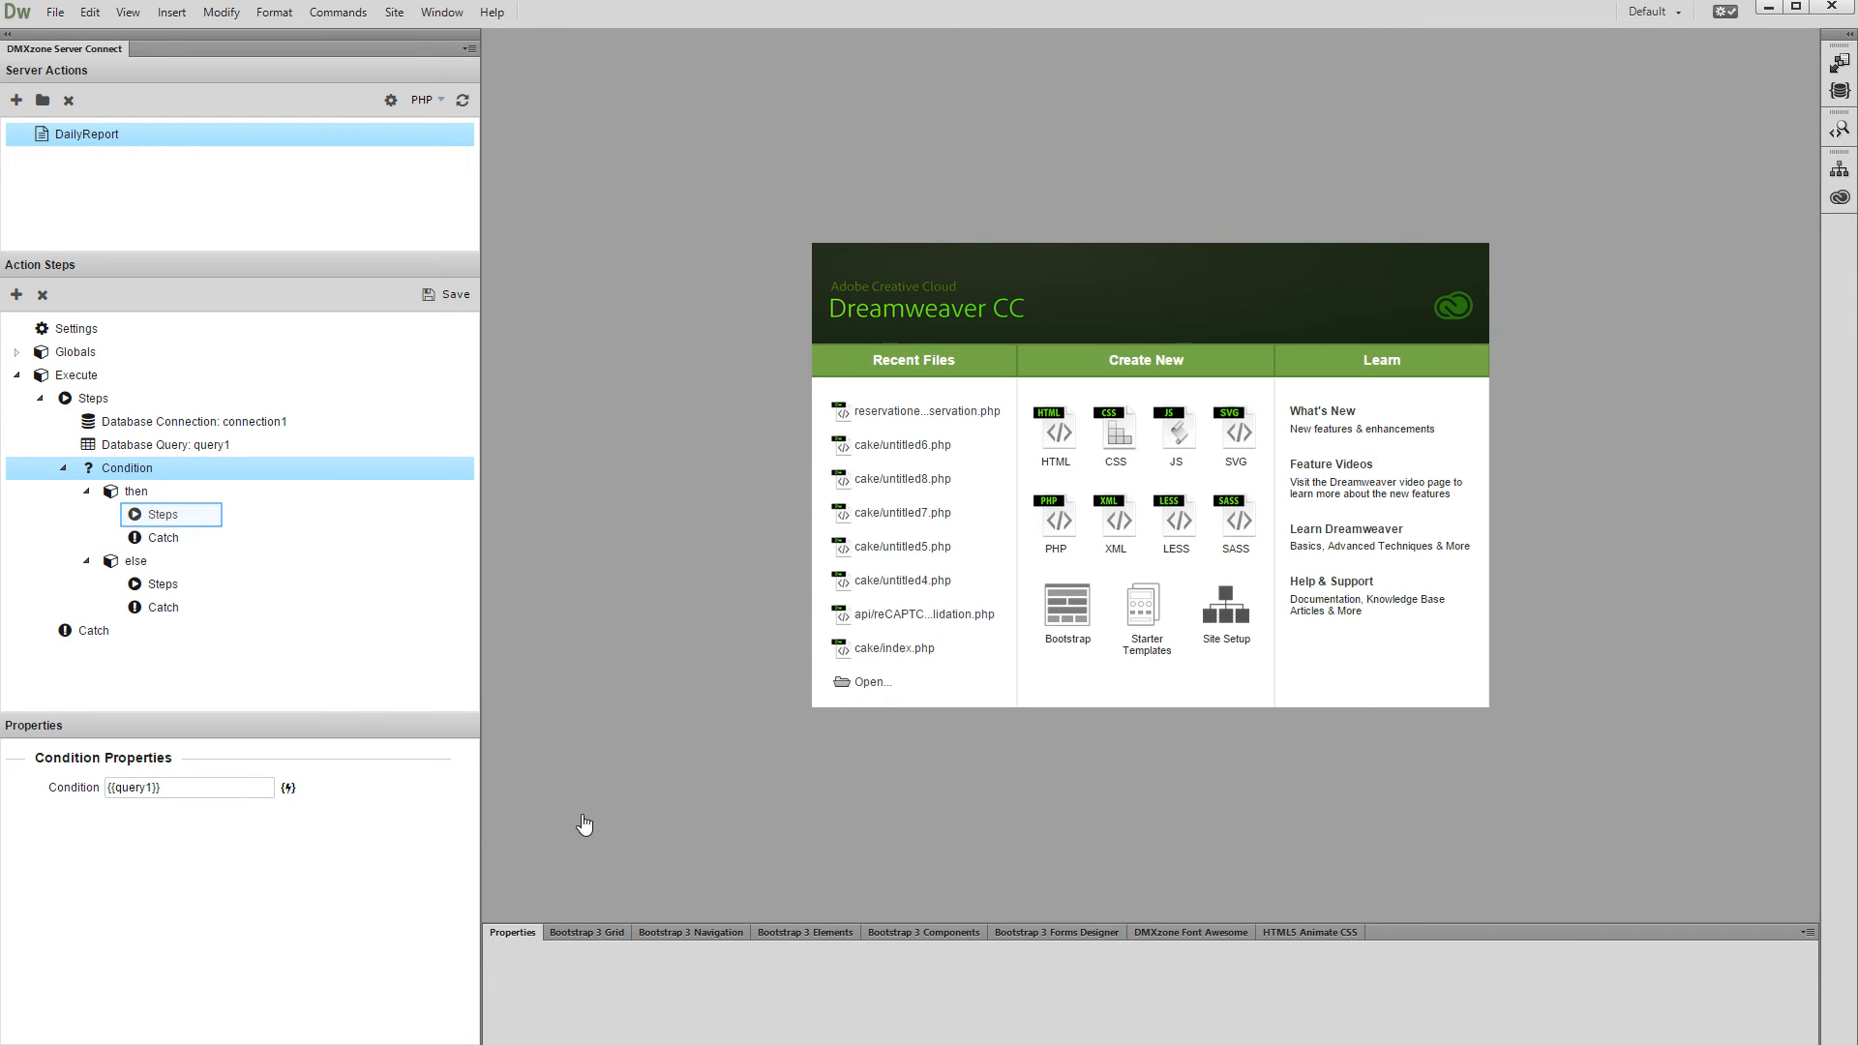
Step: Add an Export CSV File step to the condition's then branch and set its path to report.csv in the exports folder
right_click(207, 524)
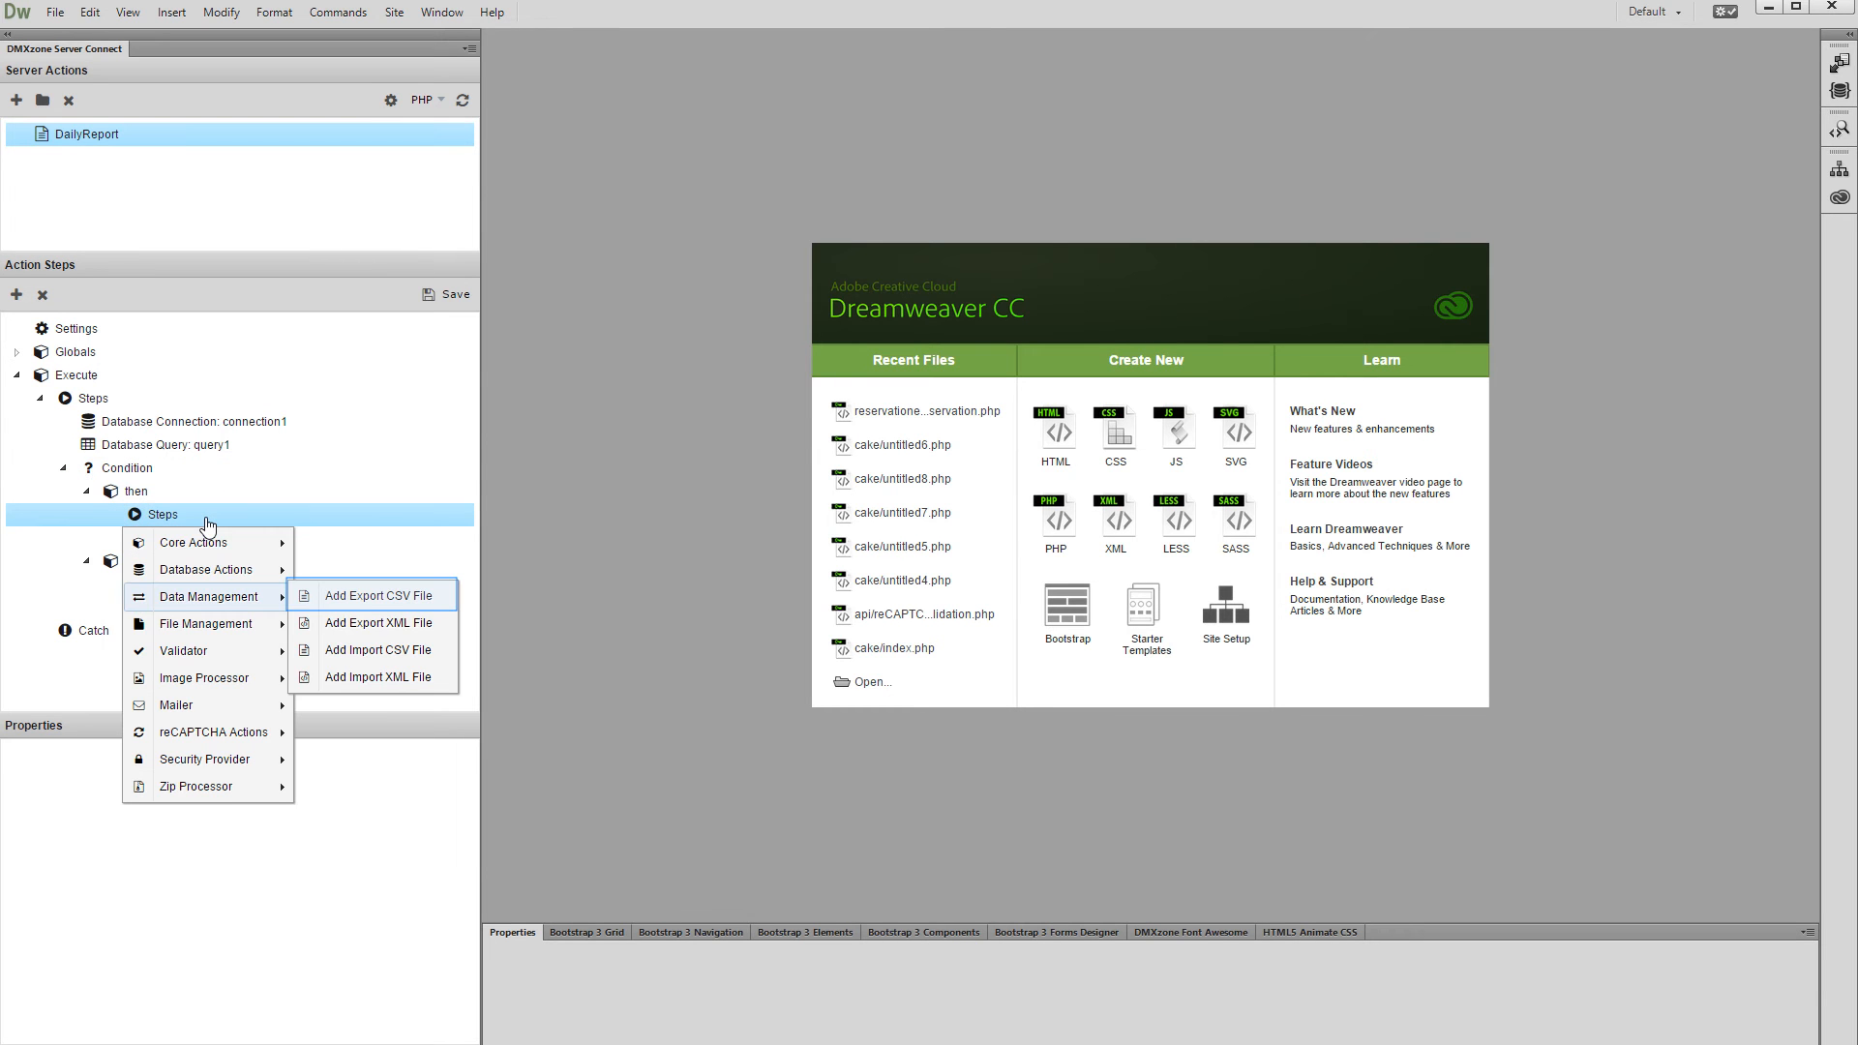
click(363, 602)
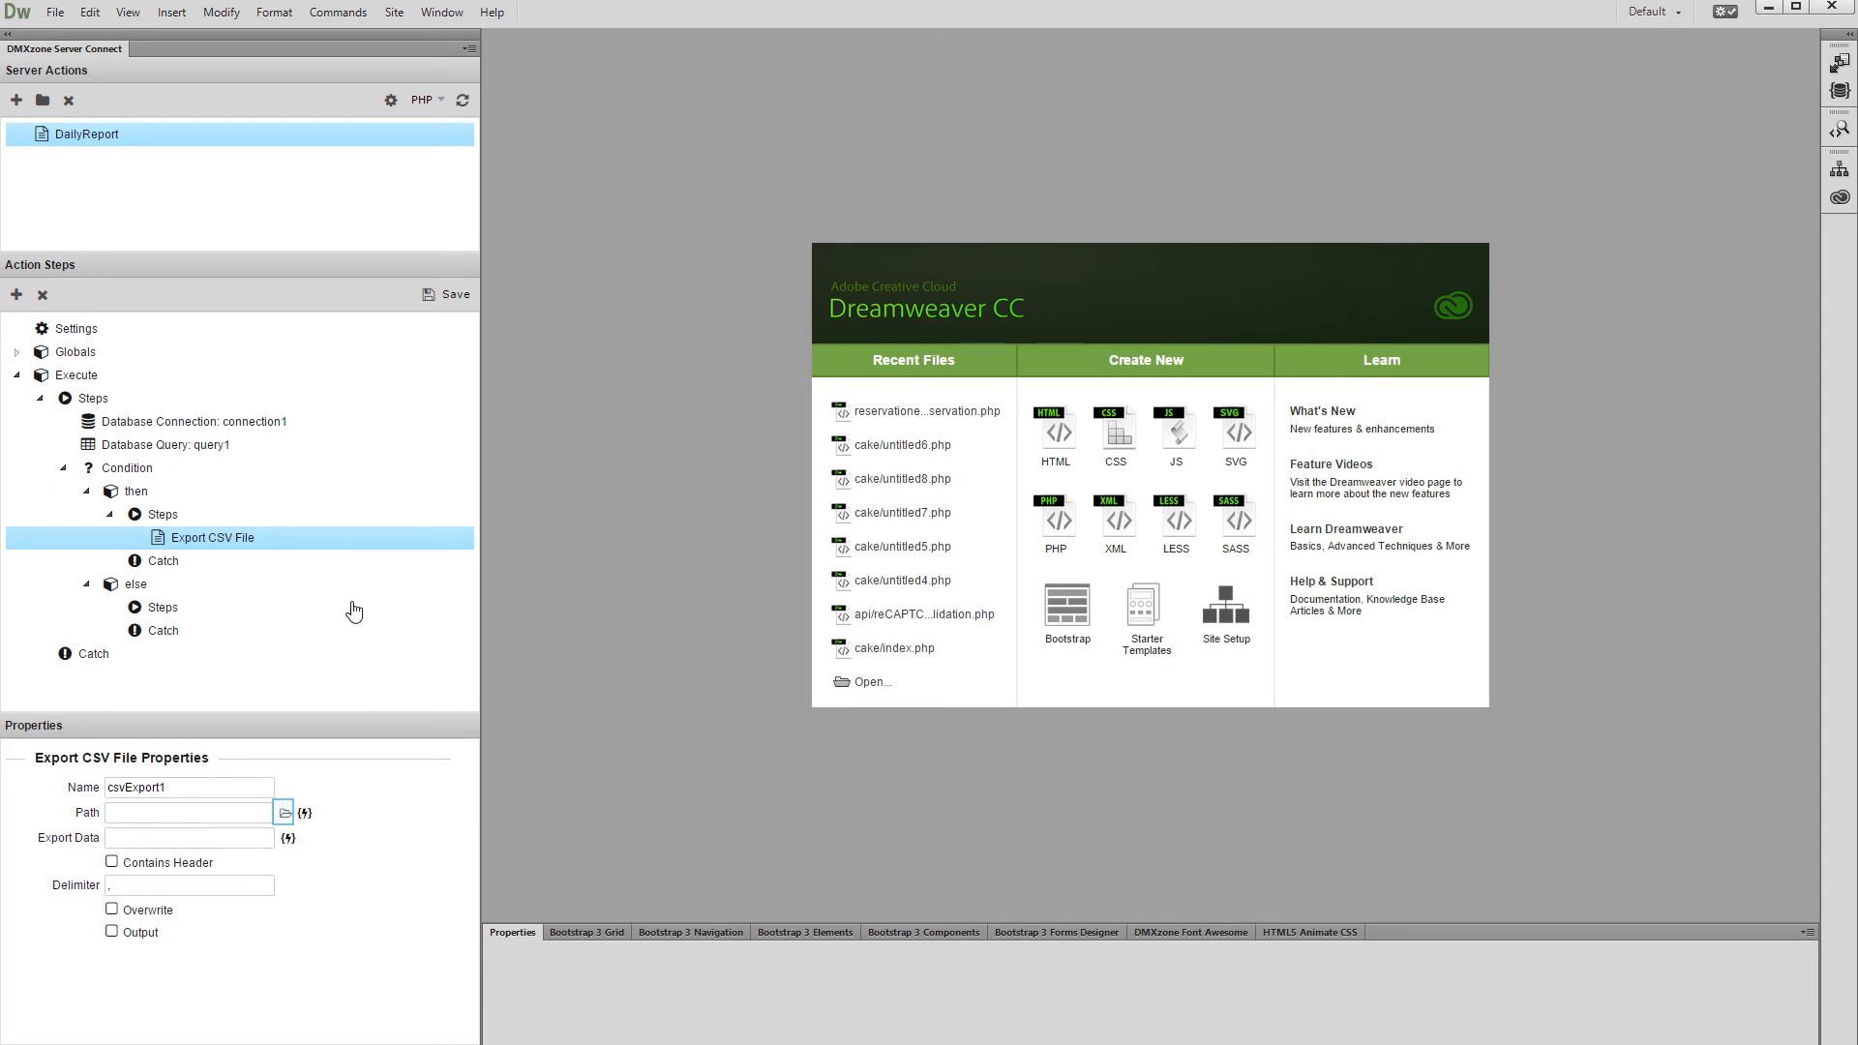
click(286, 814)
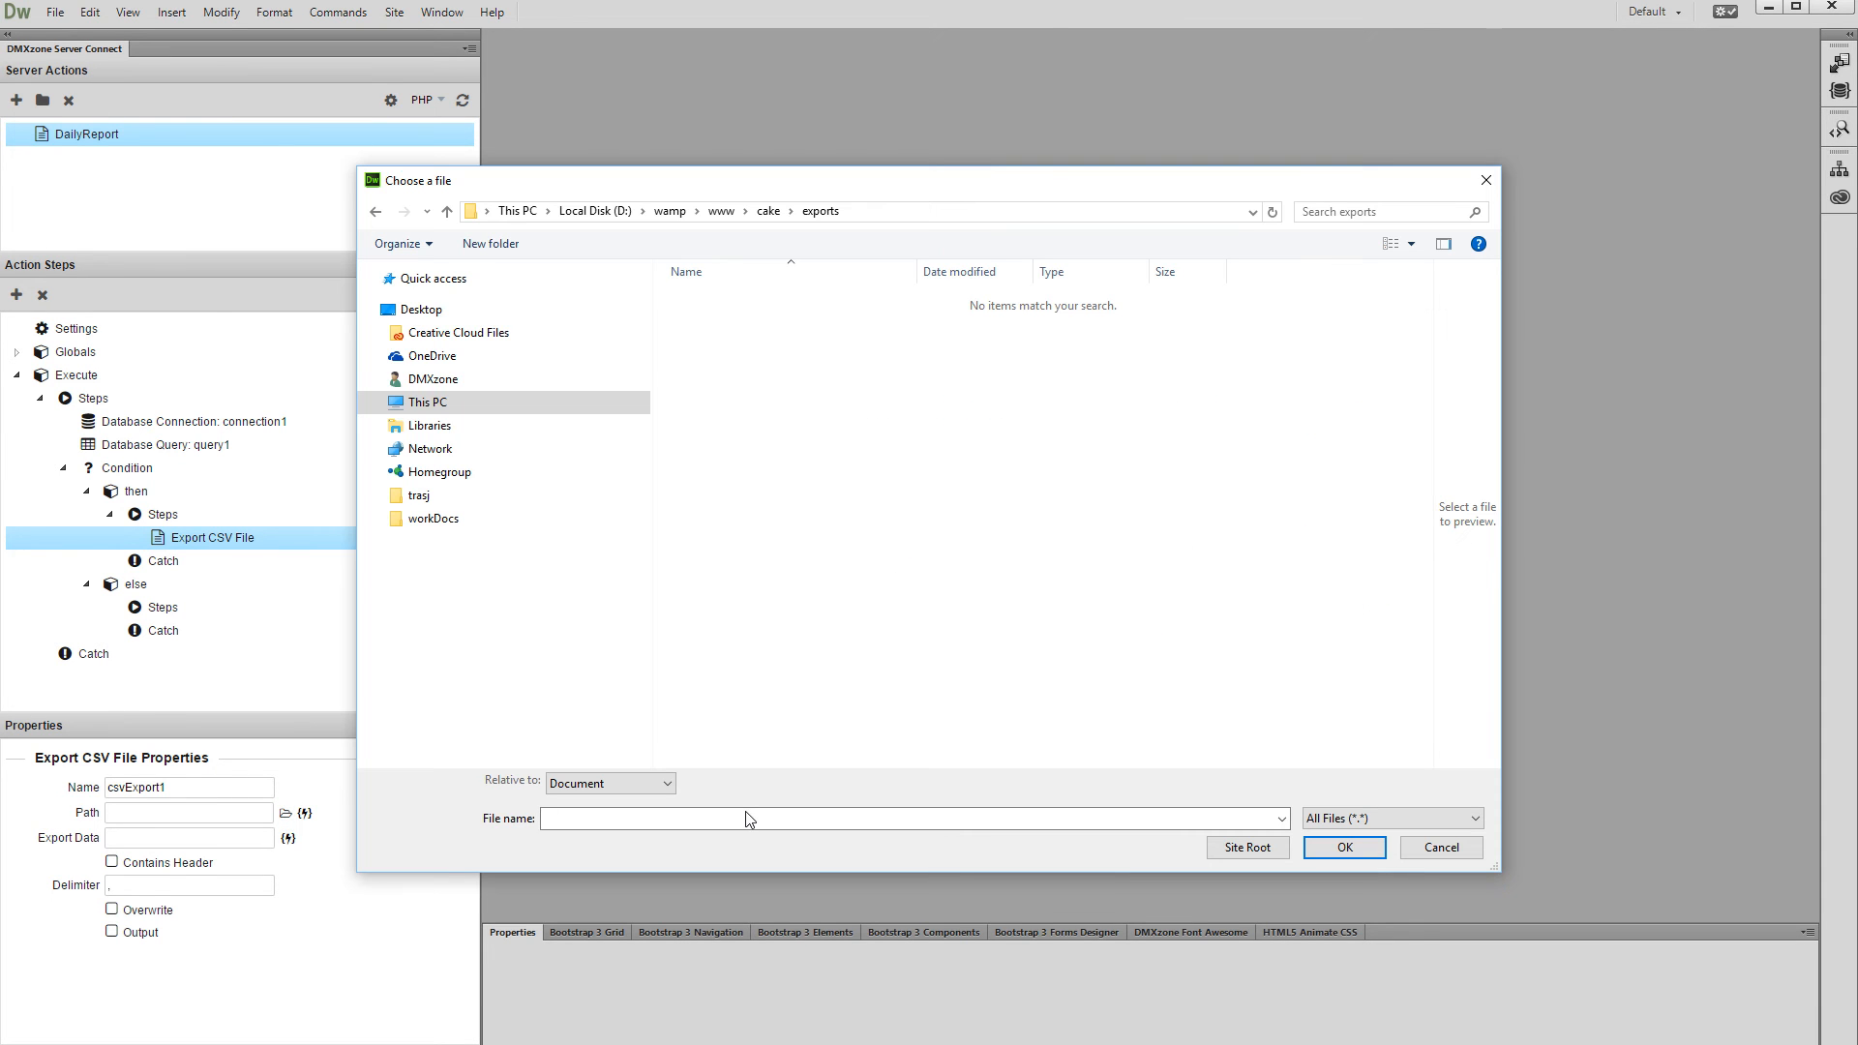
click(748, 820)
text(report.csv)
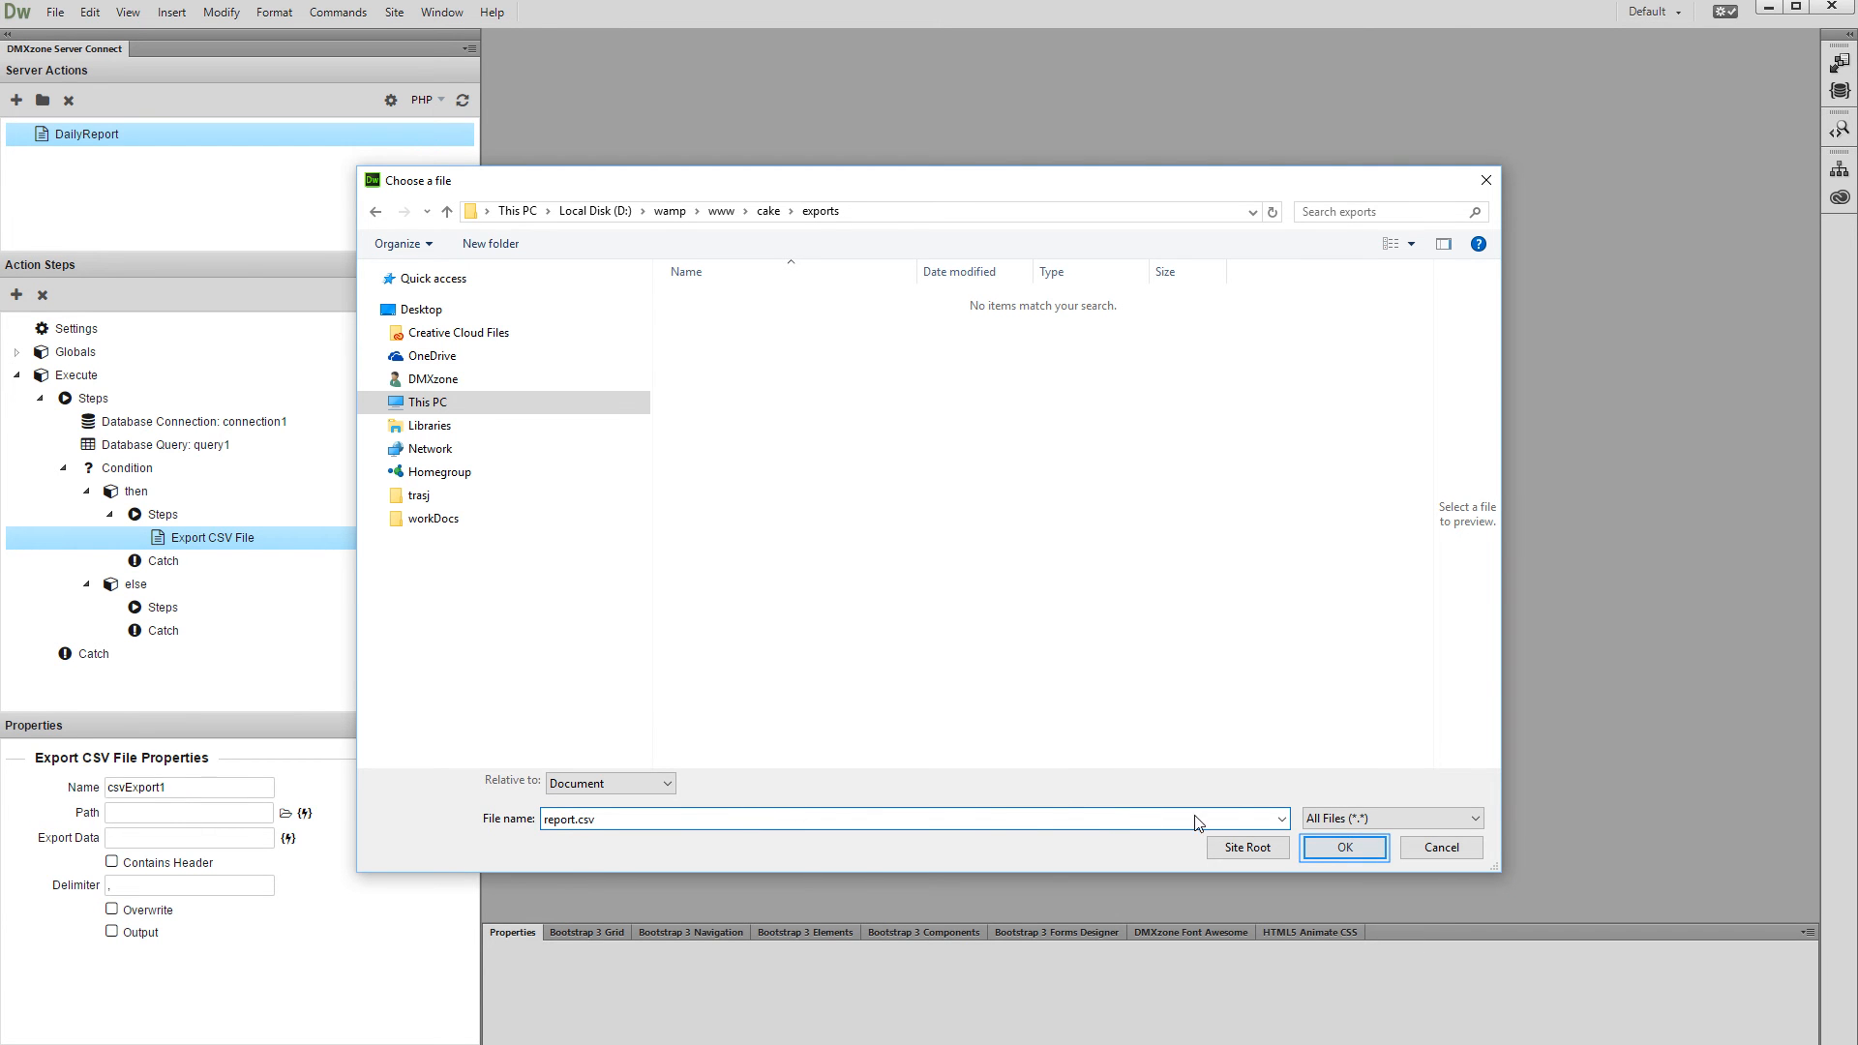
click(1327, 851)
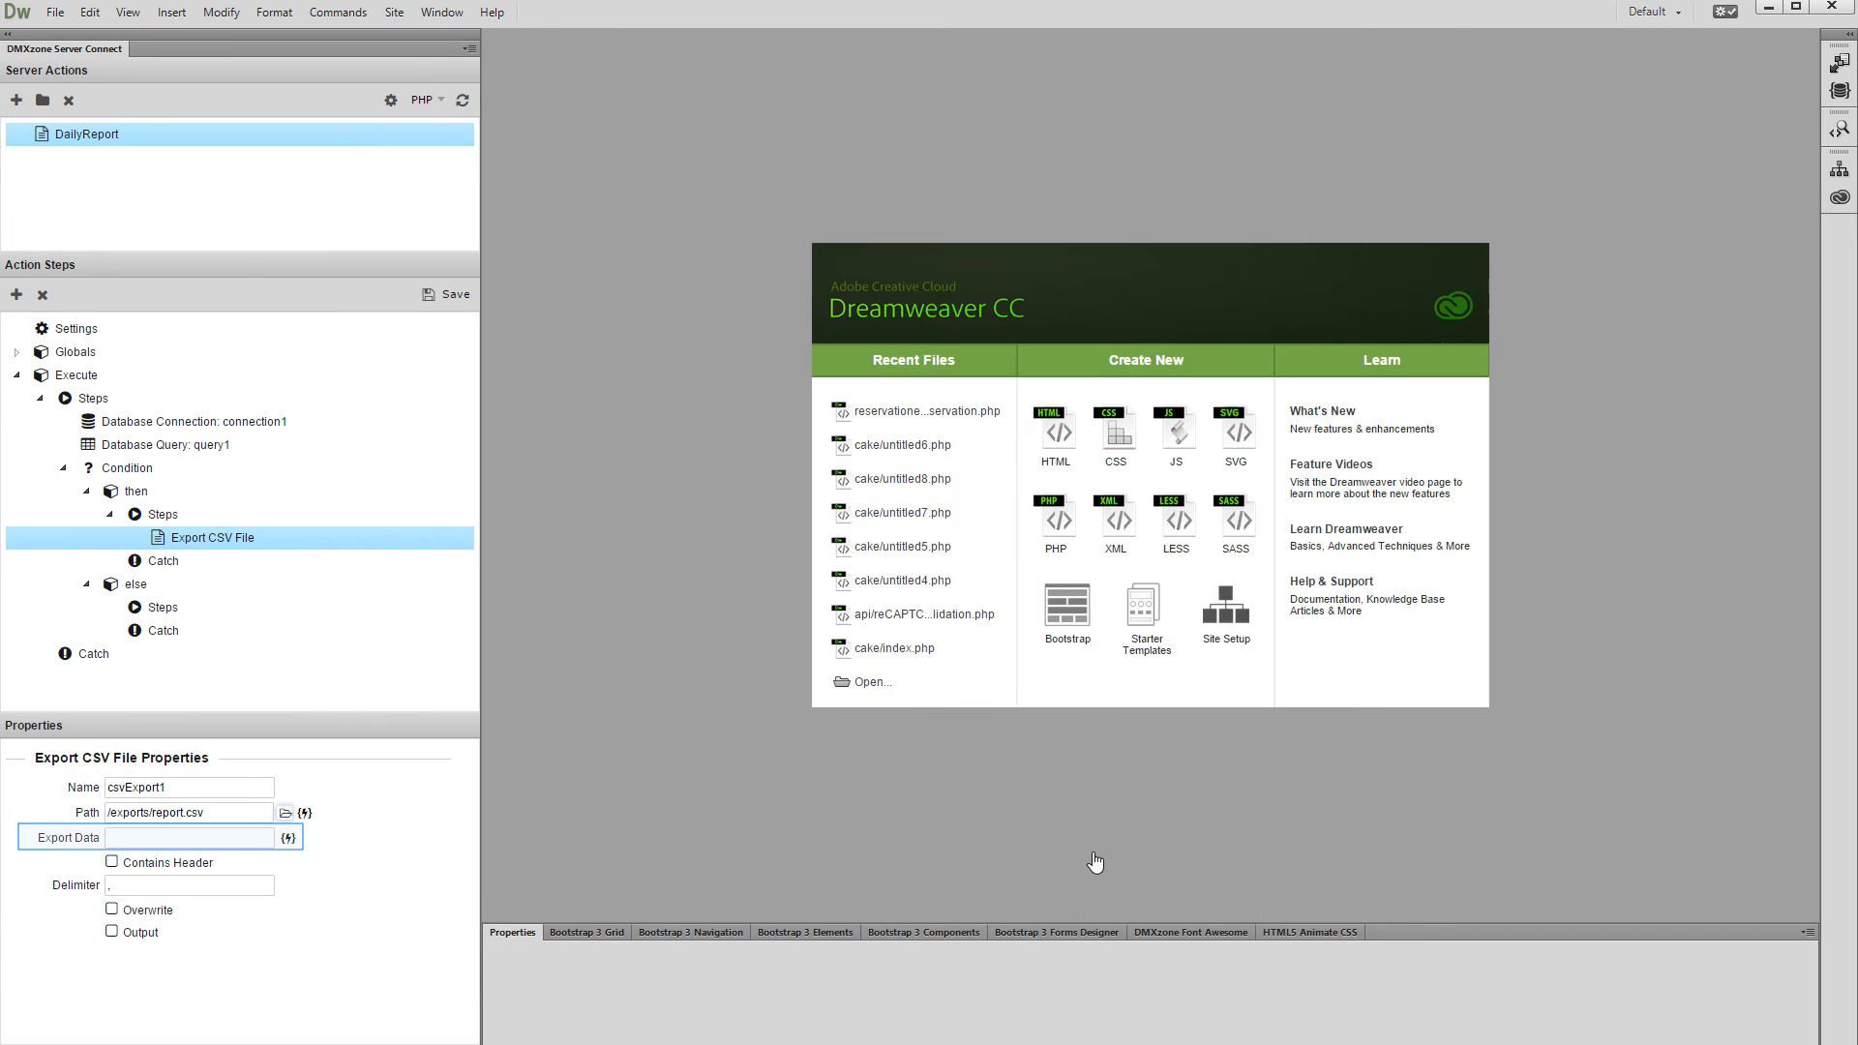
Step: Bind the CSV export's data to {{query1}} and enable its Contains Header and Overwrite options
click(288, 838)
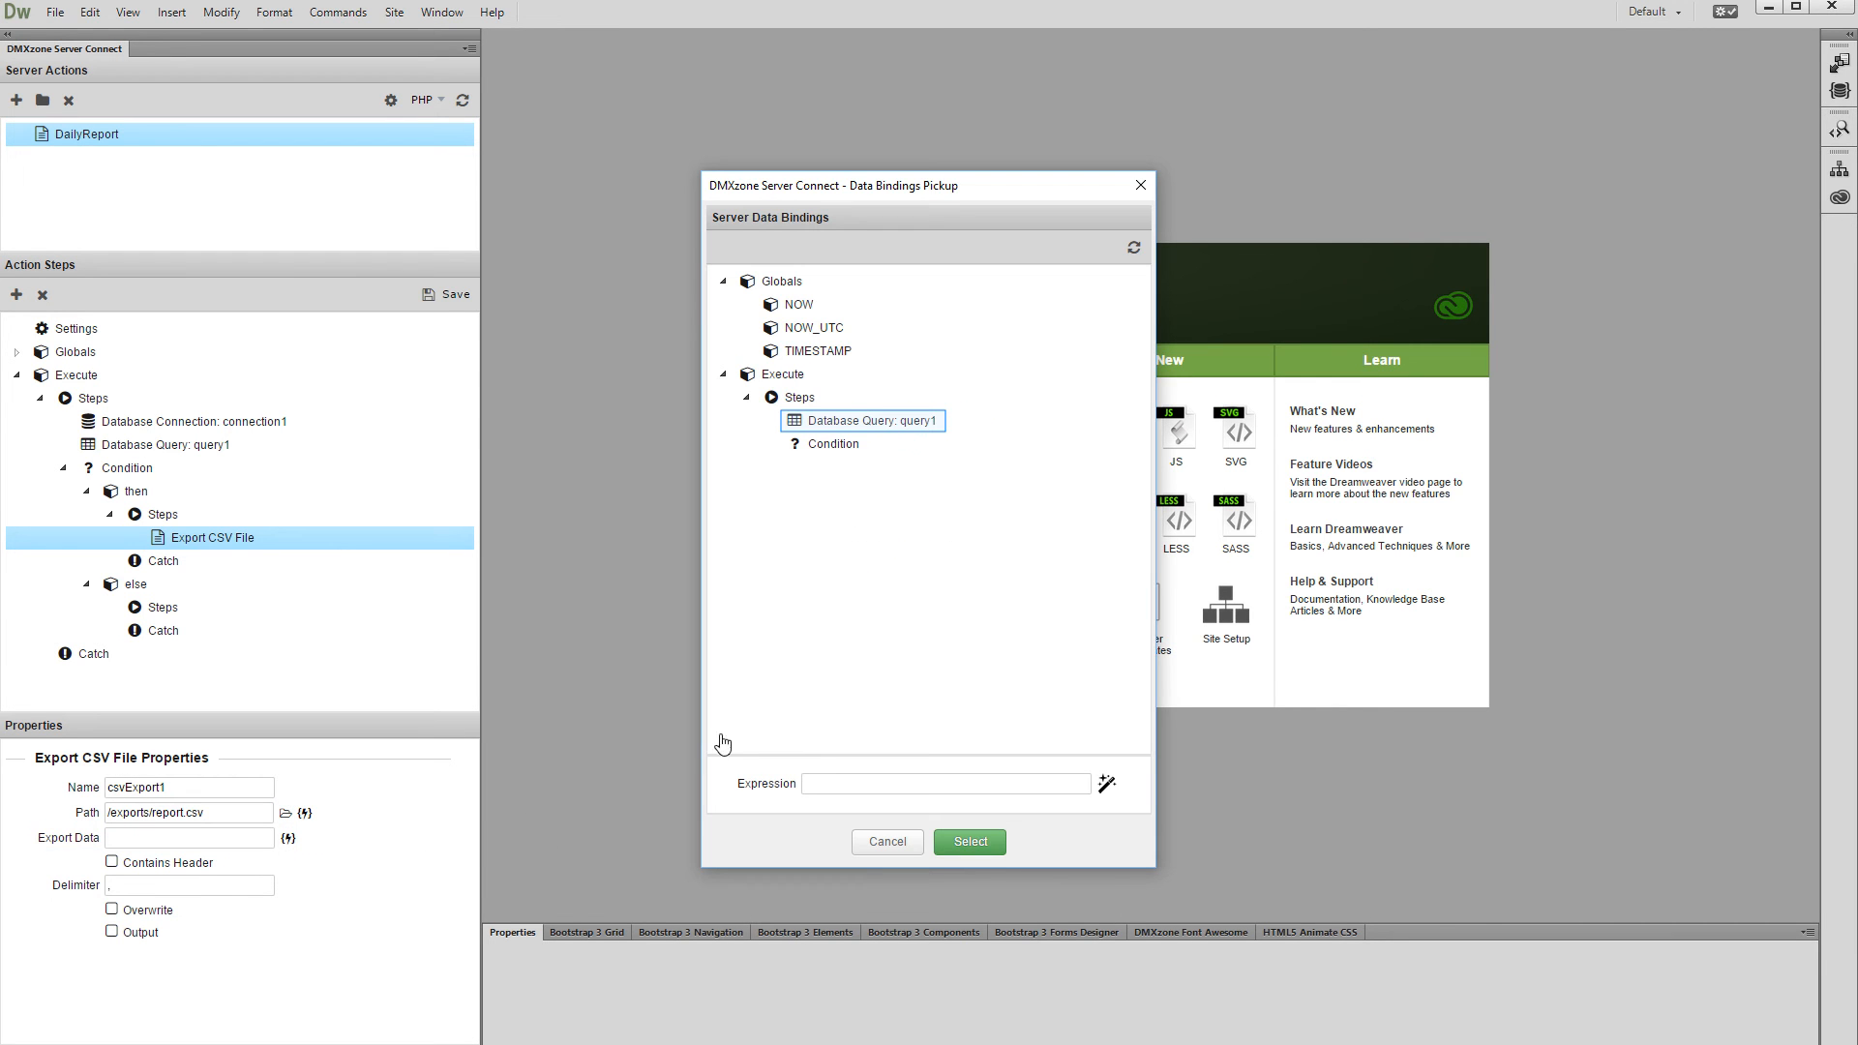
click(862, 433)
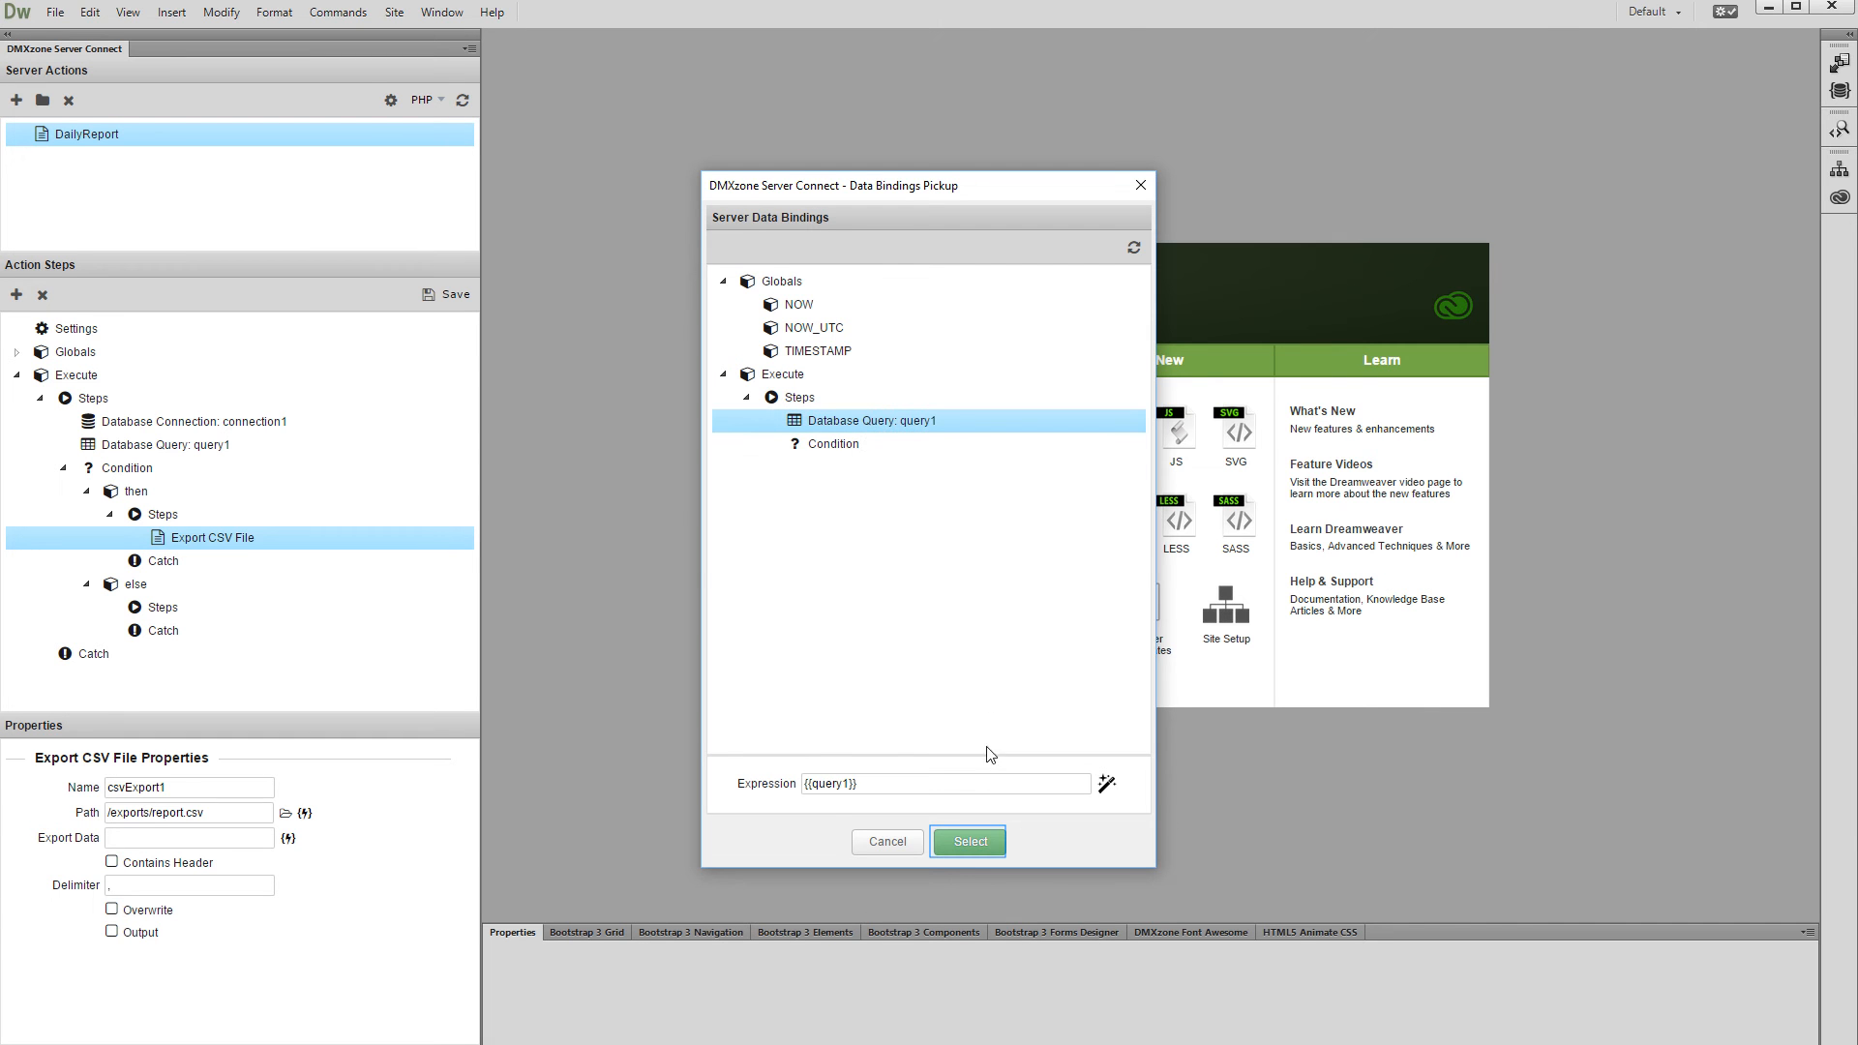
click(989, 842)
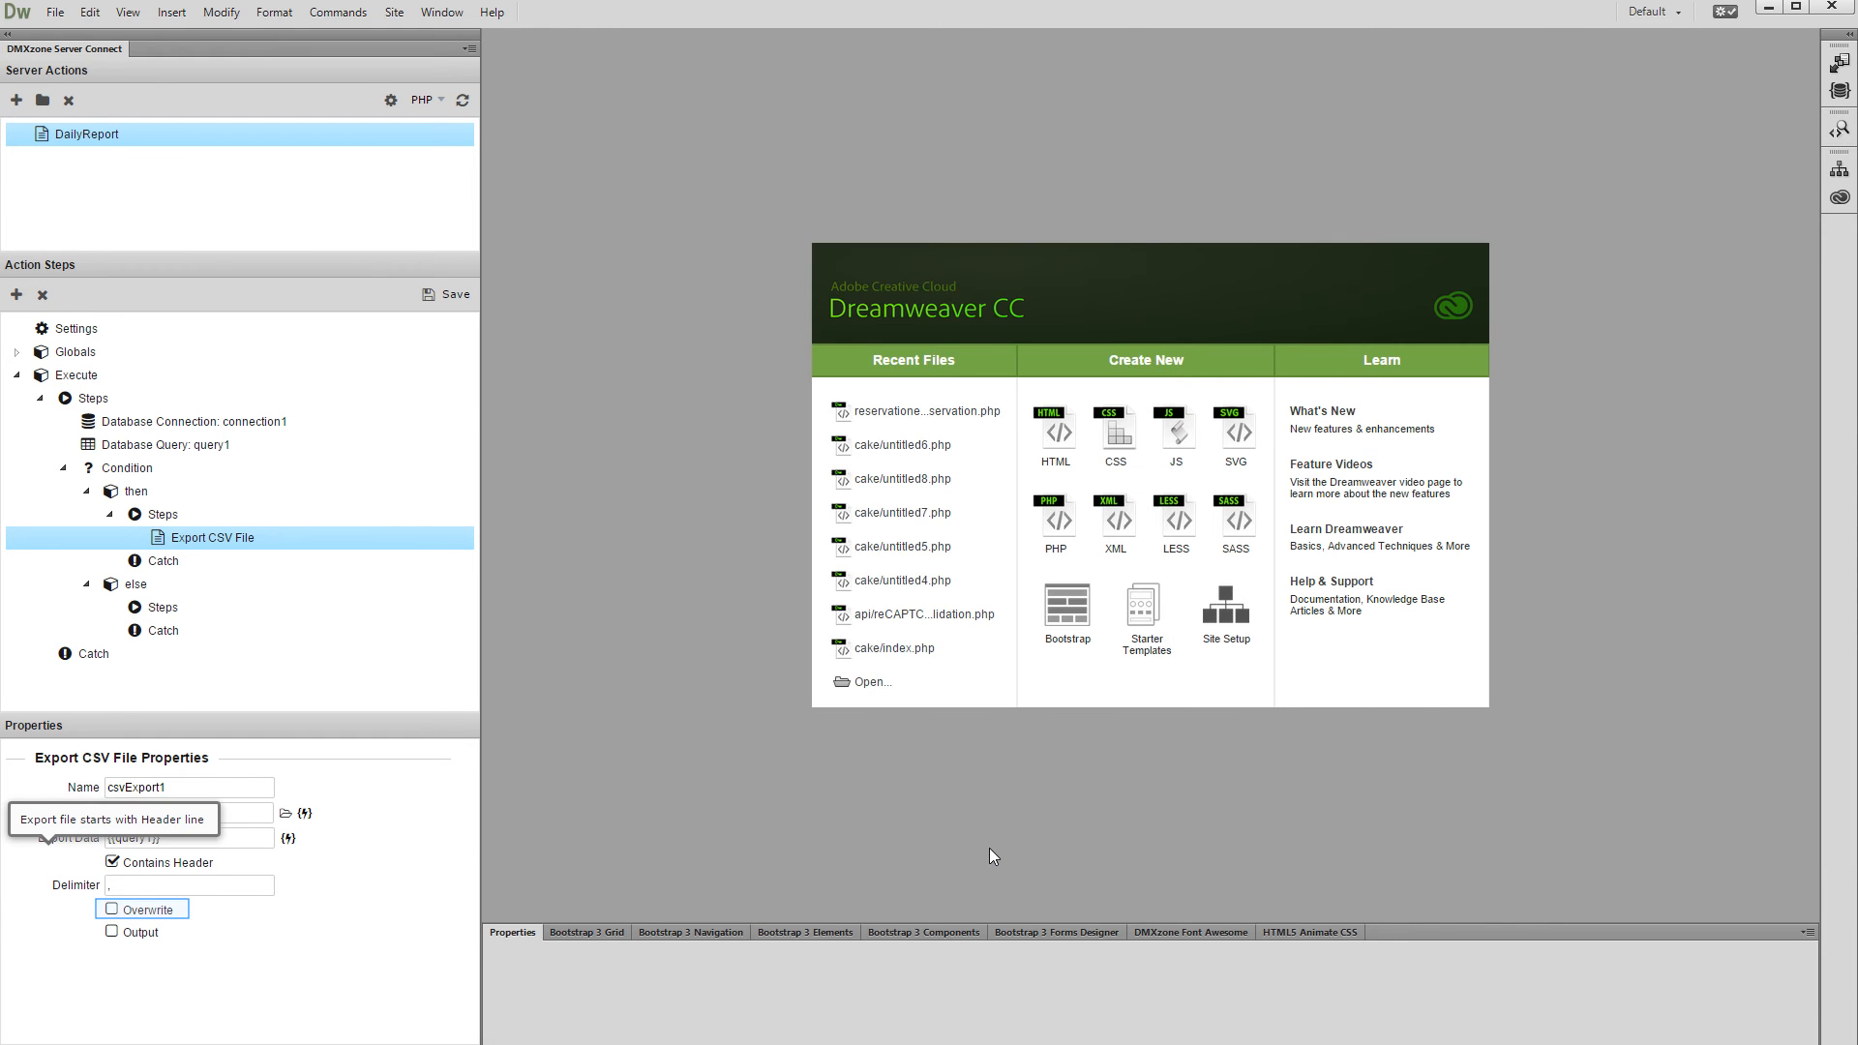
click(113, 910)
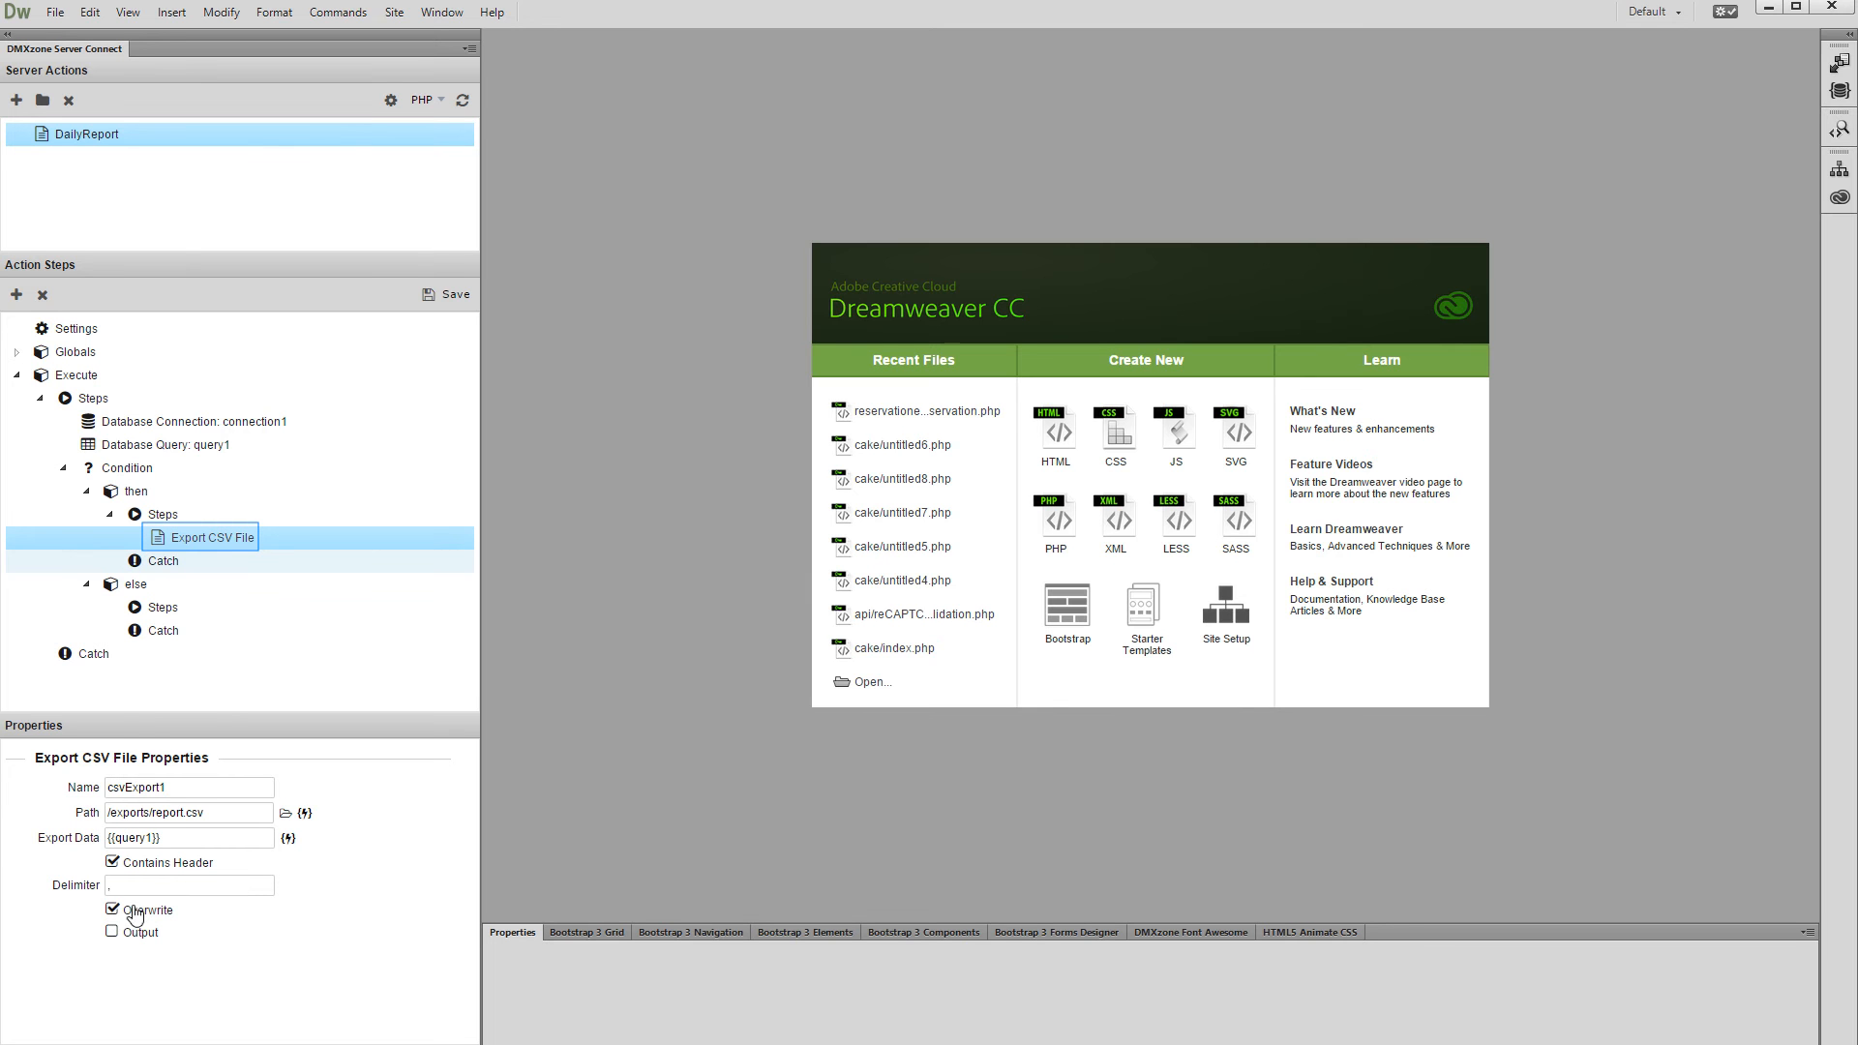
Step: Add a Setup Mailer step below the CSV export and set its type to Server Default
right_click(233, 543)
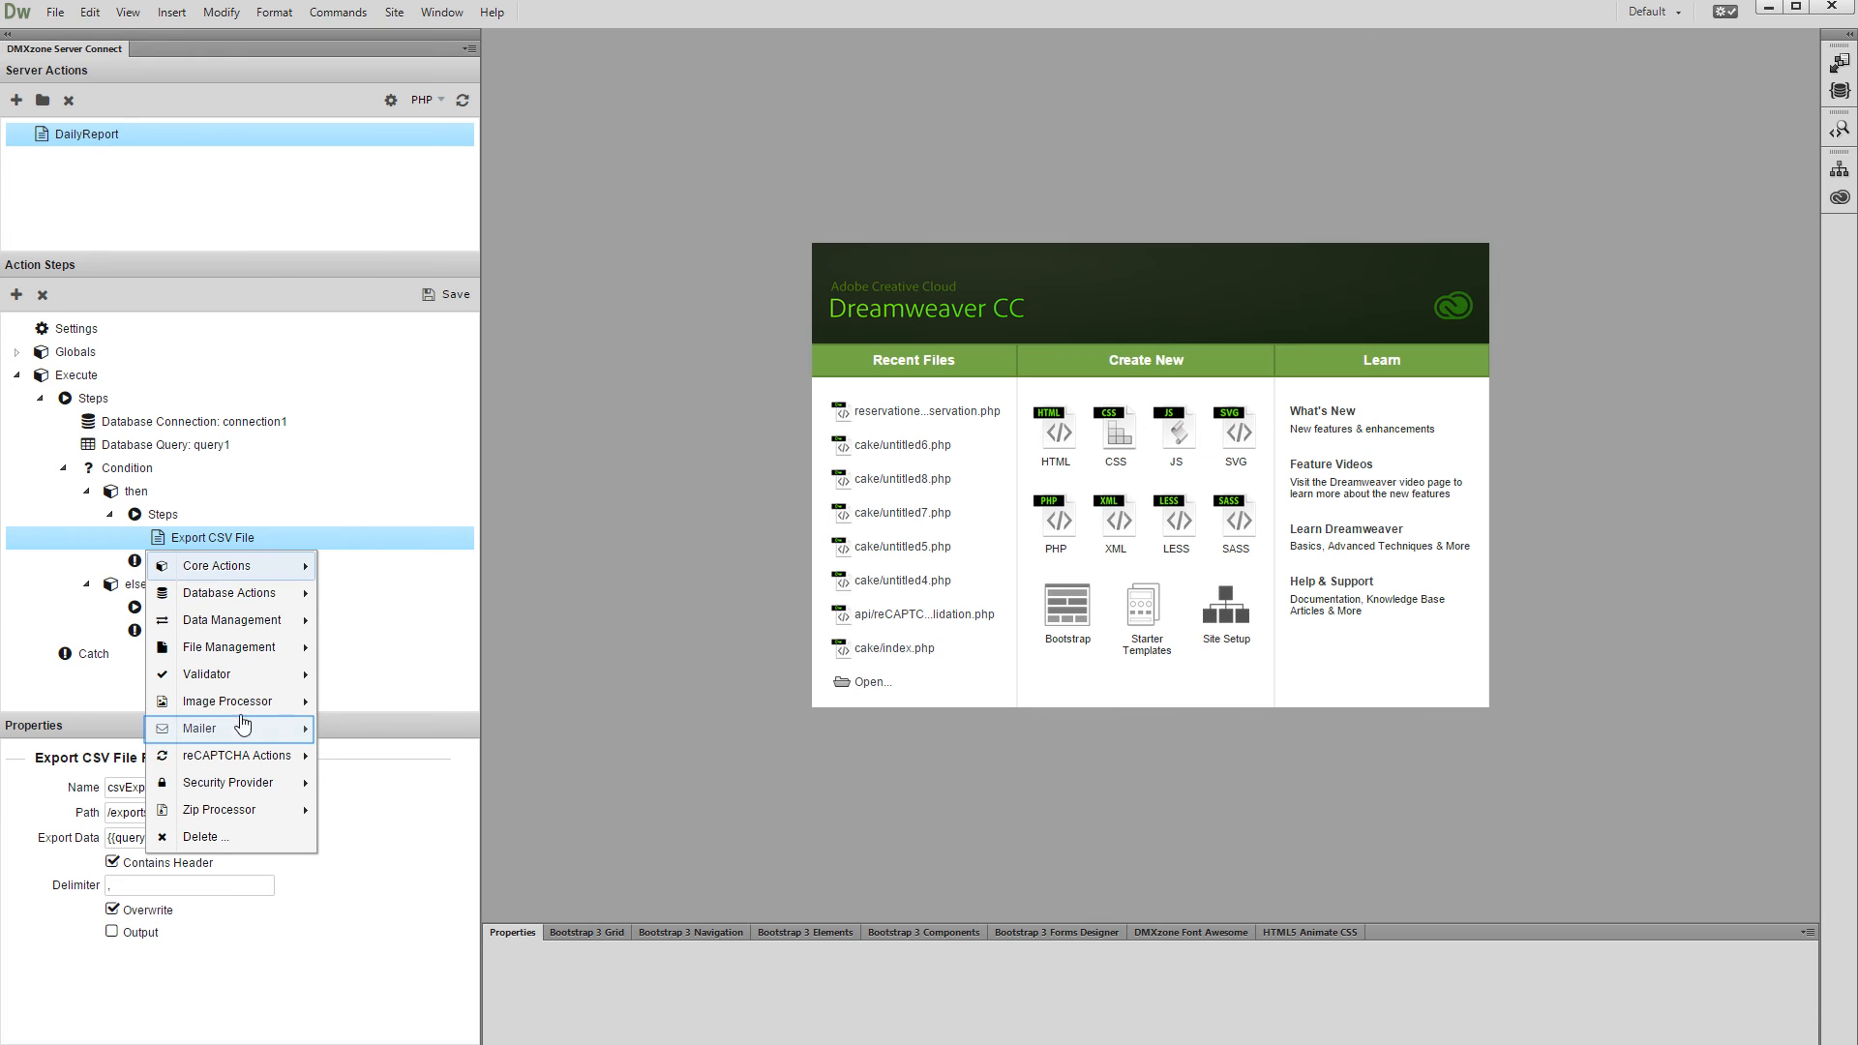
mouse_move(242, 734)
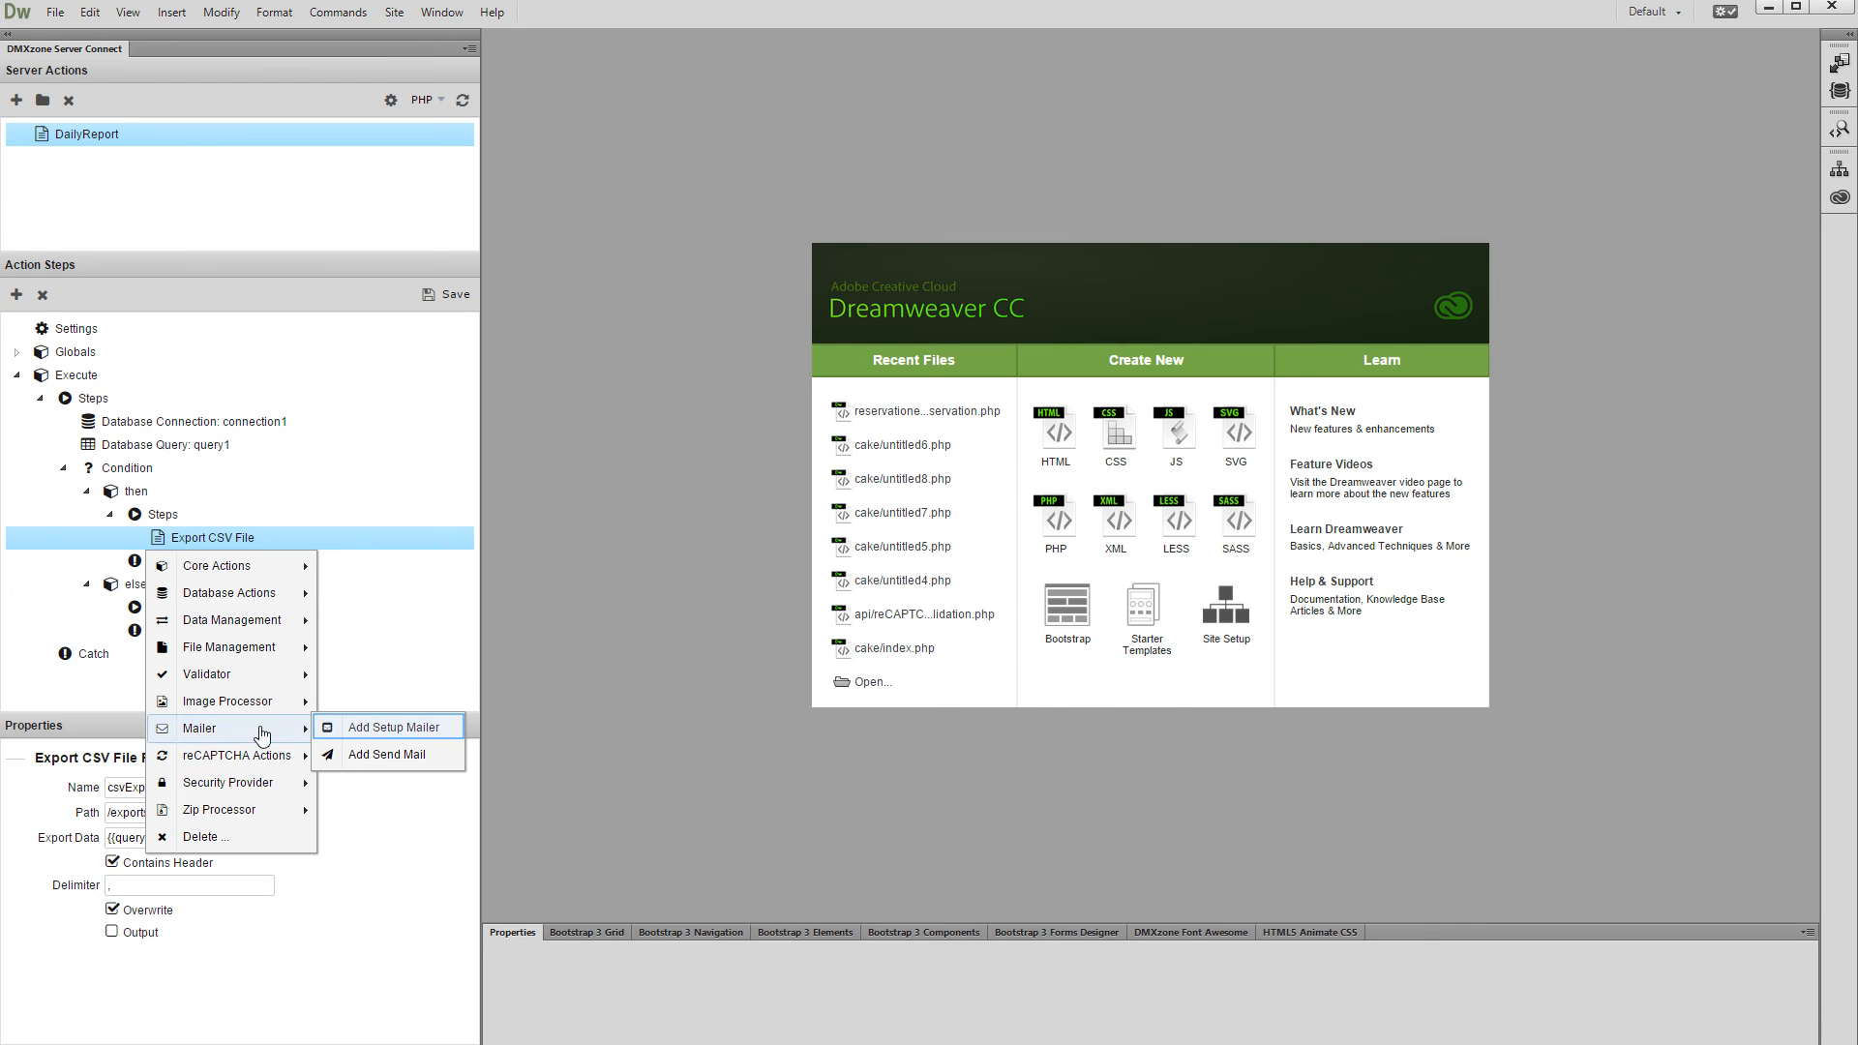
click(355, 732)
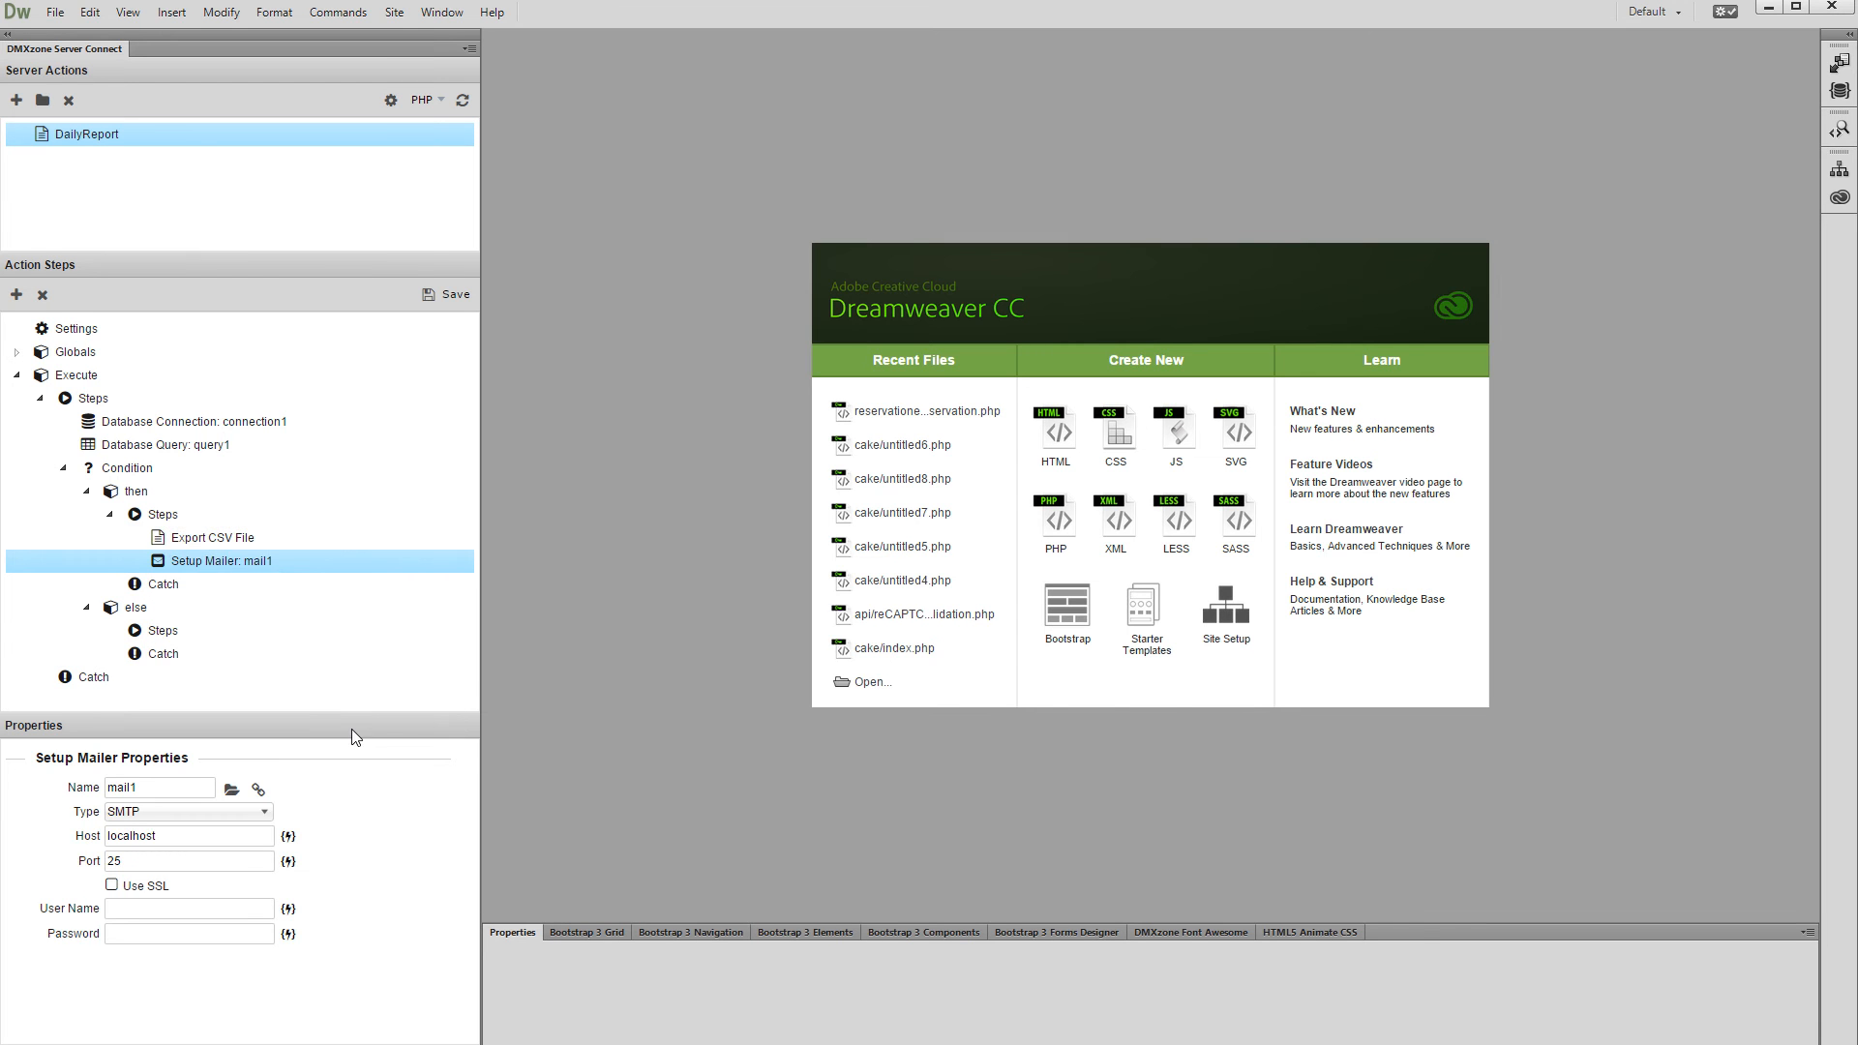
click(234, 818)
click(234, 829)
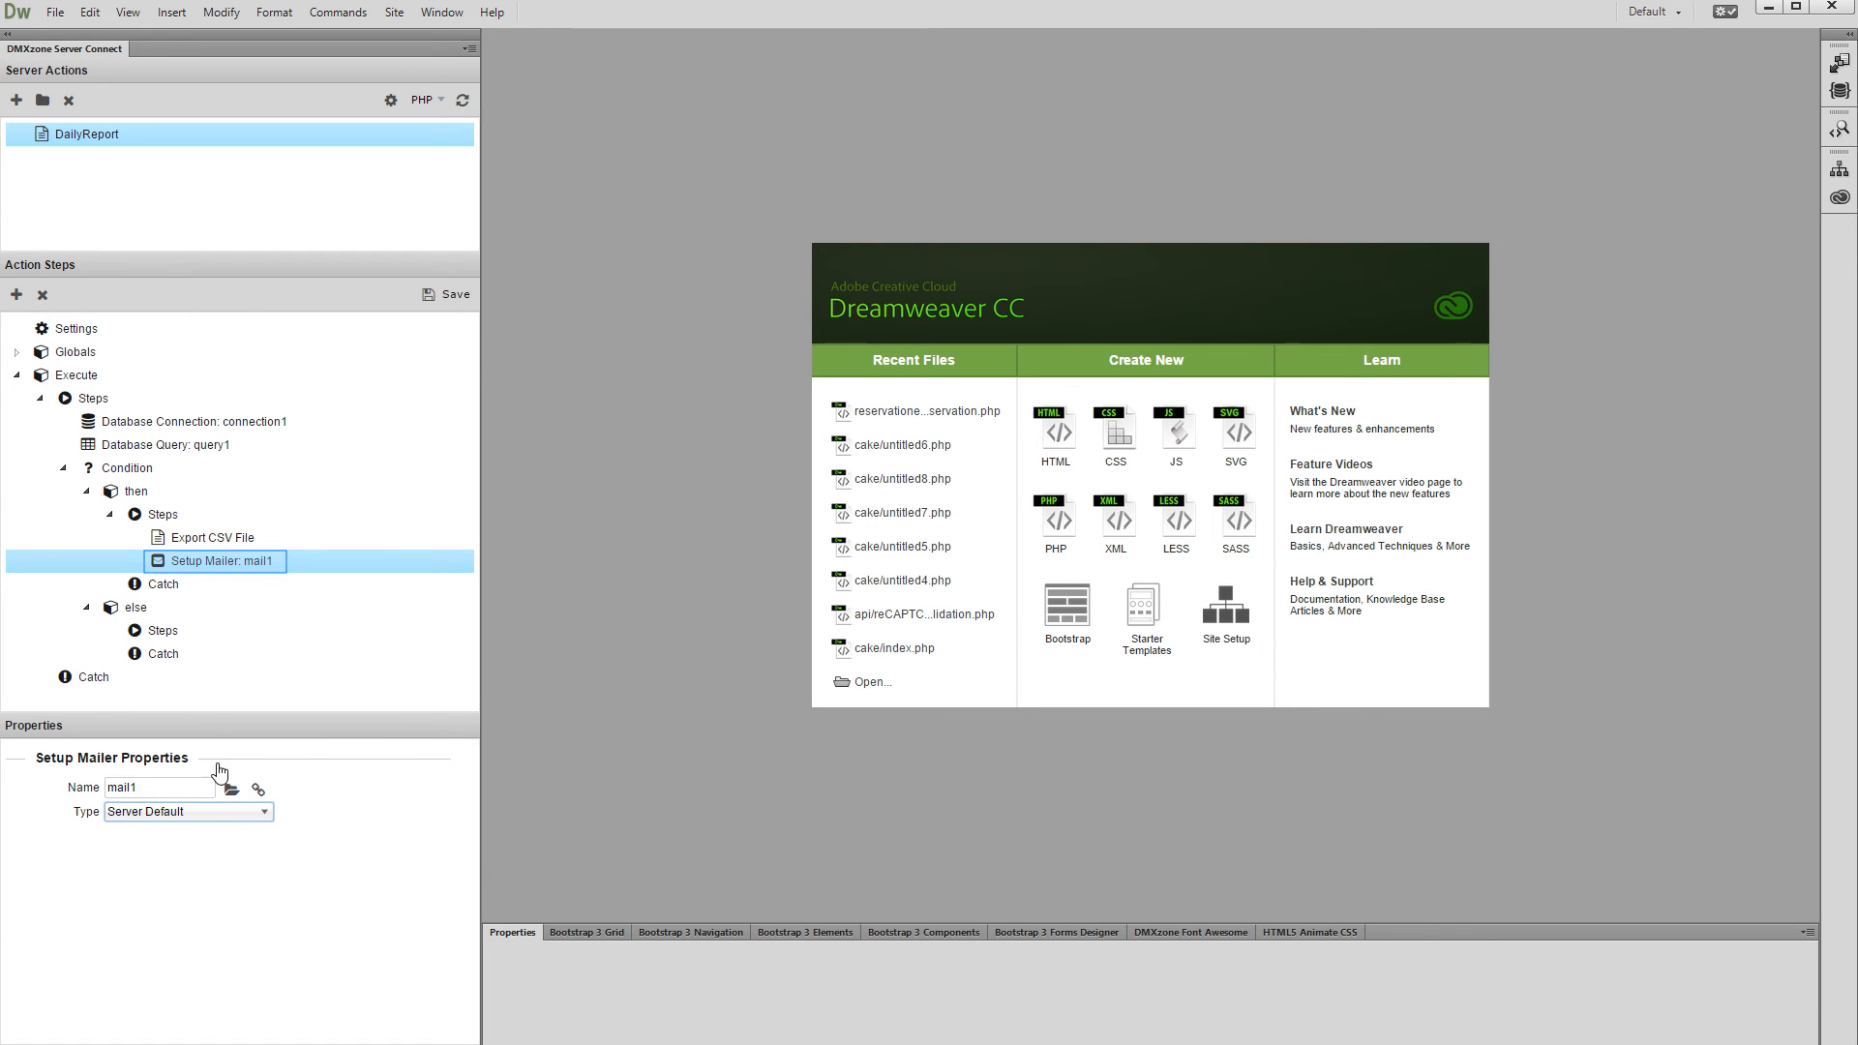
Step: Add a Send Mail step below the mailer setup with the subject "Daily Report"
right_click(213, 570)
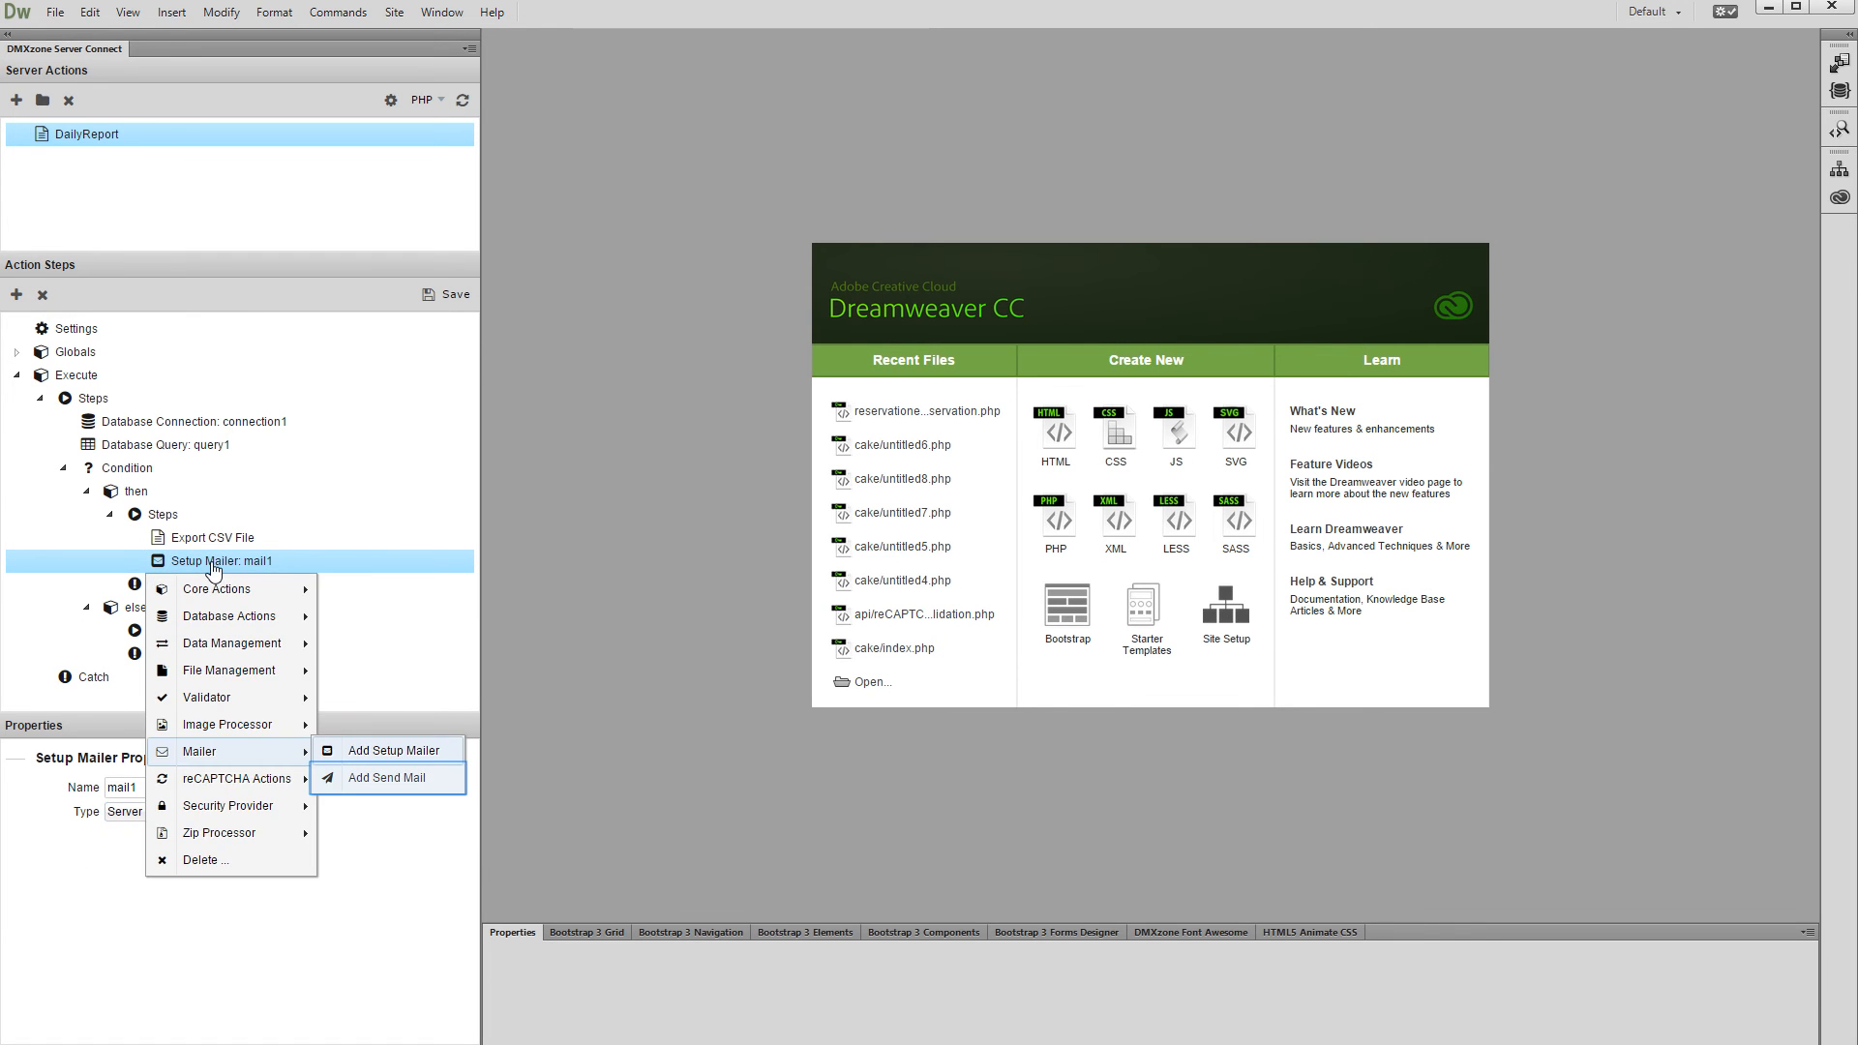
click(374, 778)
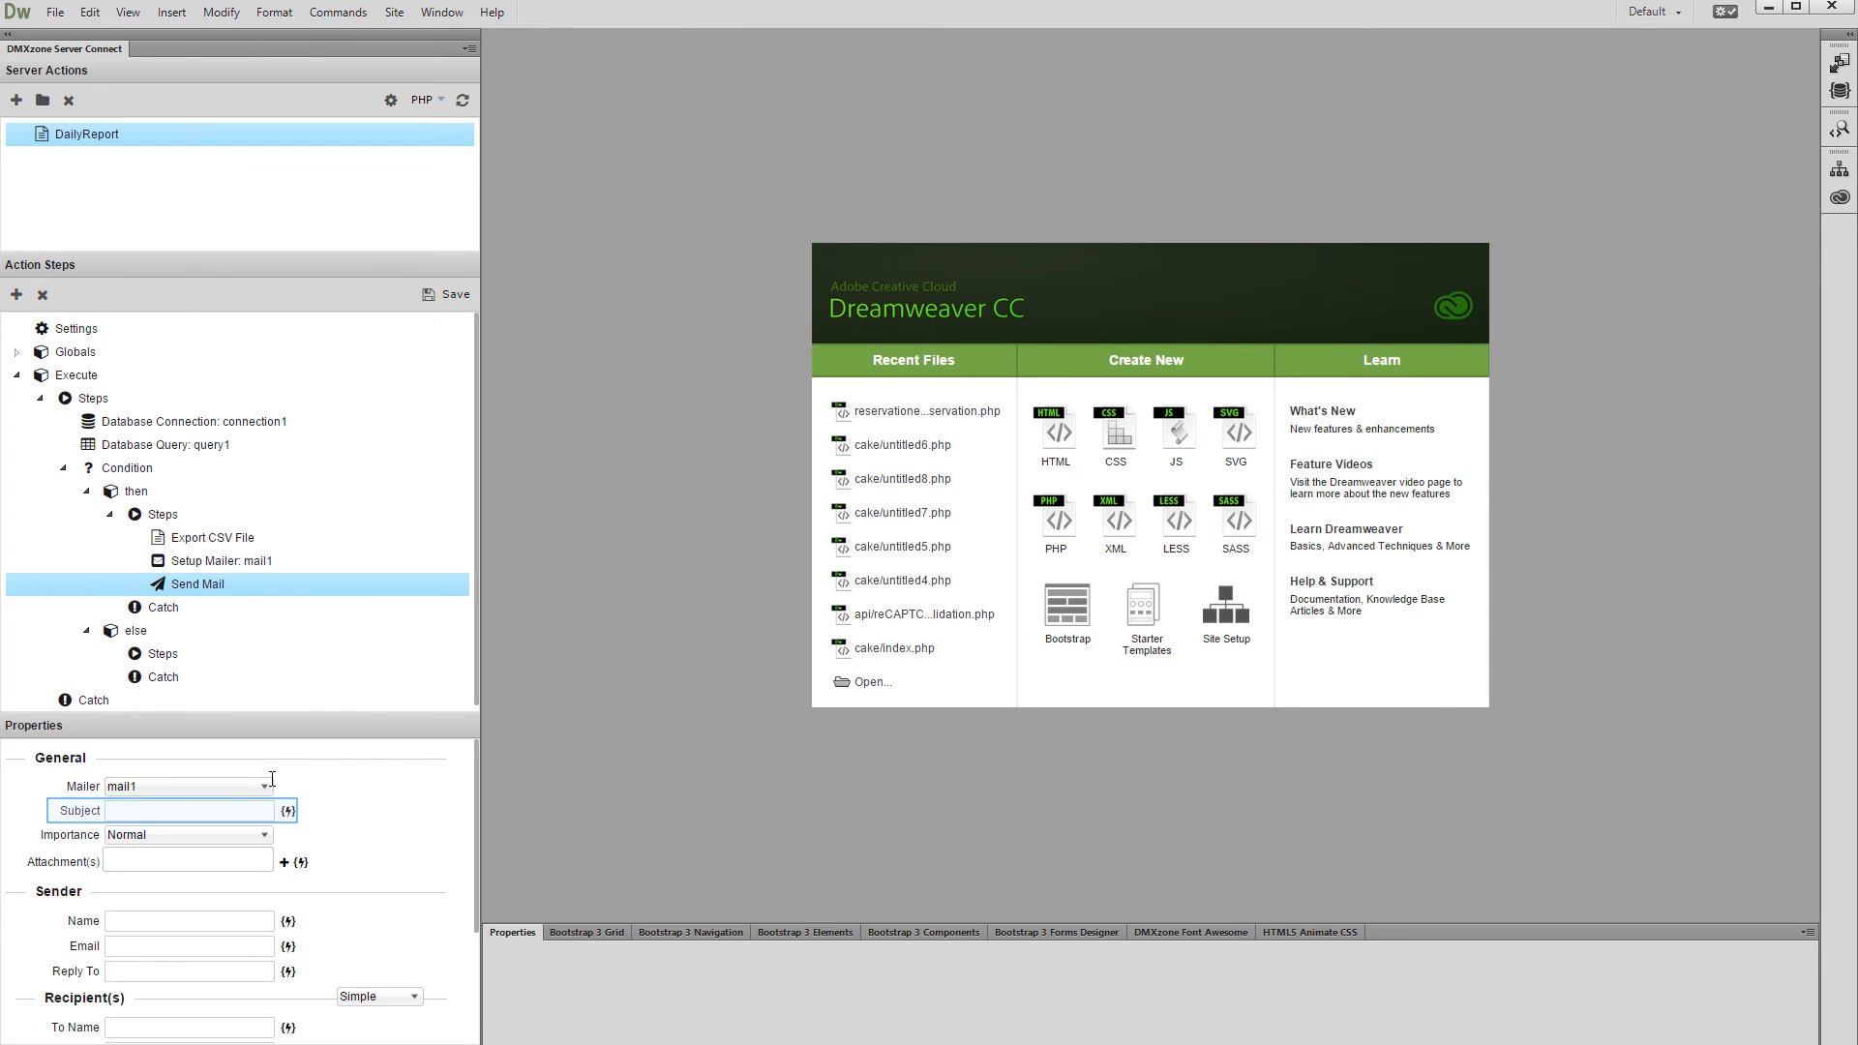
click(223, 813)
text(Daily Repor)
key(Tab)
key(Tab)
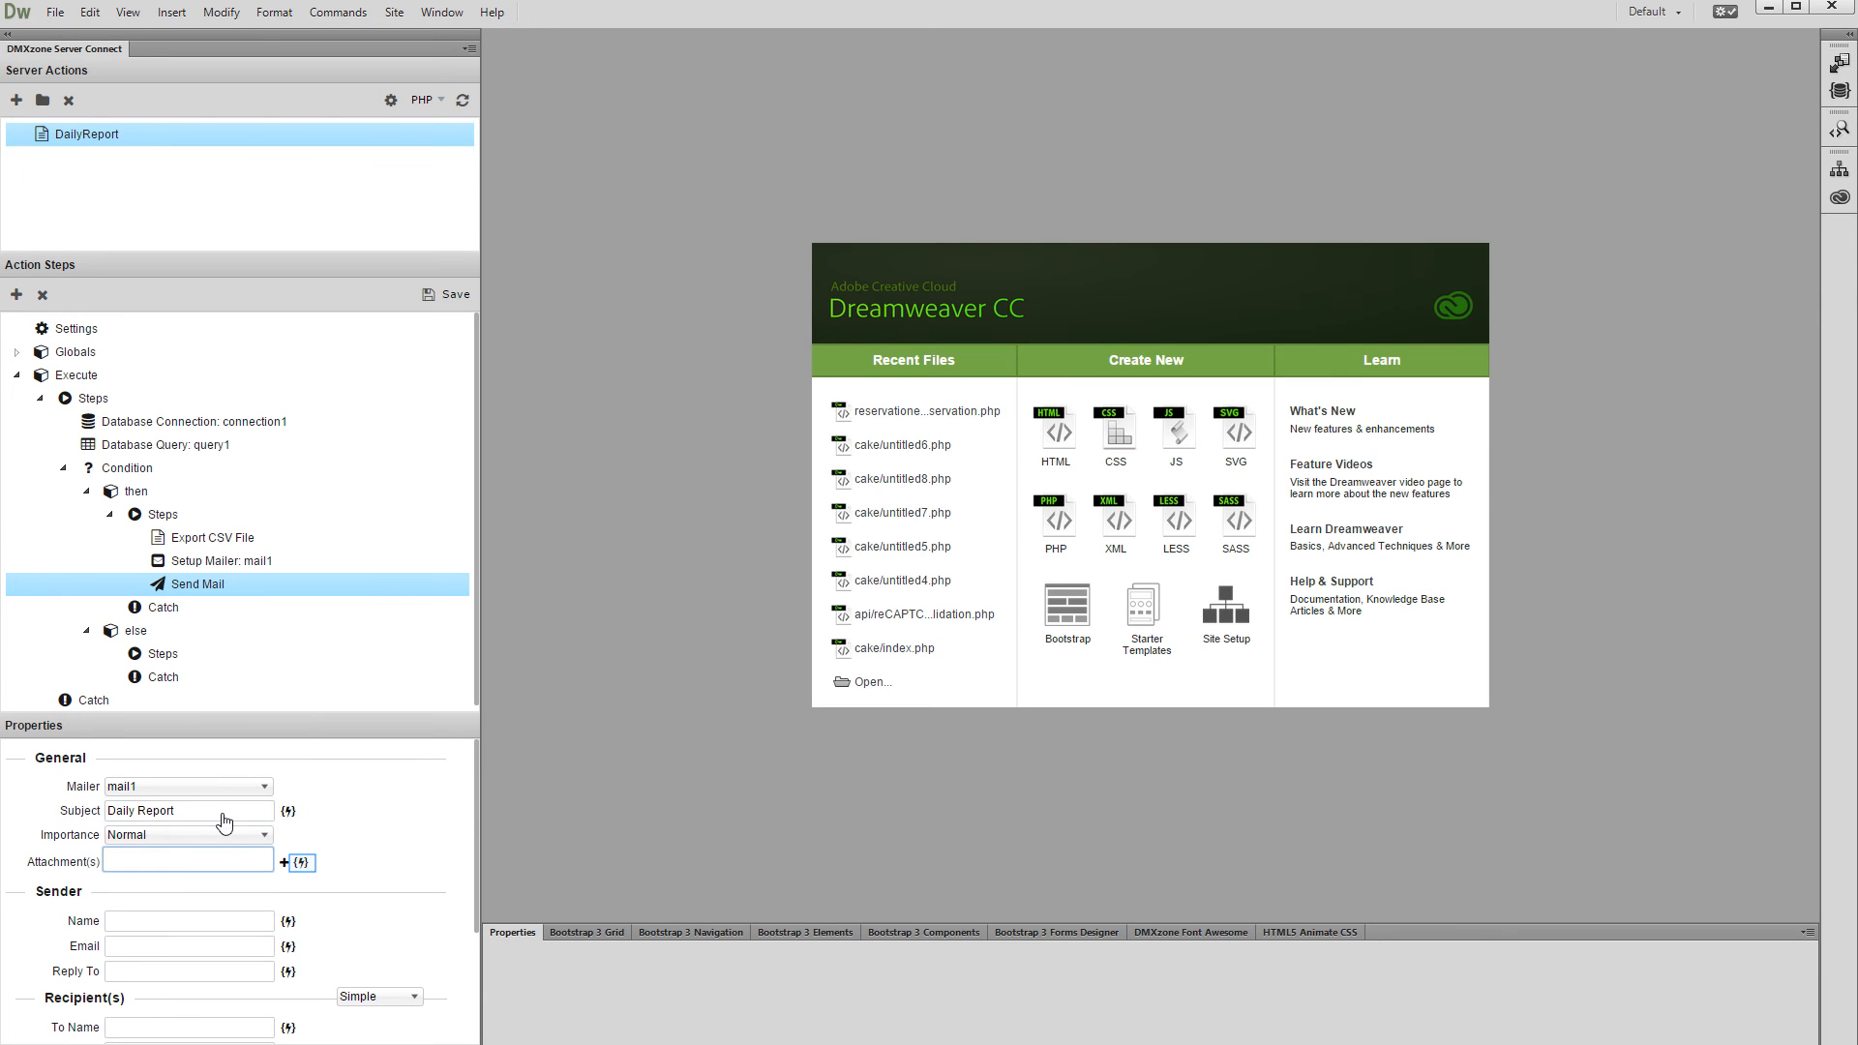
Step: Bind the mail's attachment to the CSV export result, {{csvExport1}}
click(300, 864)
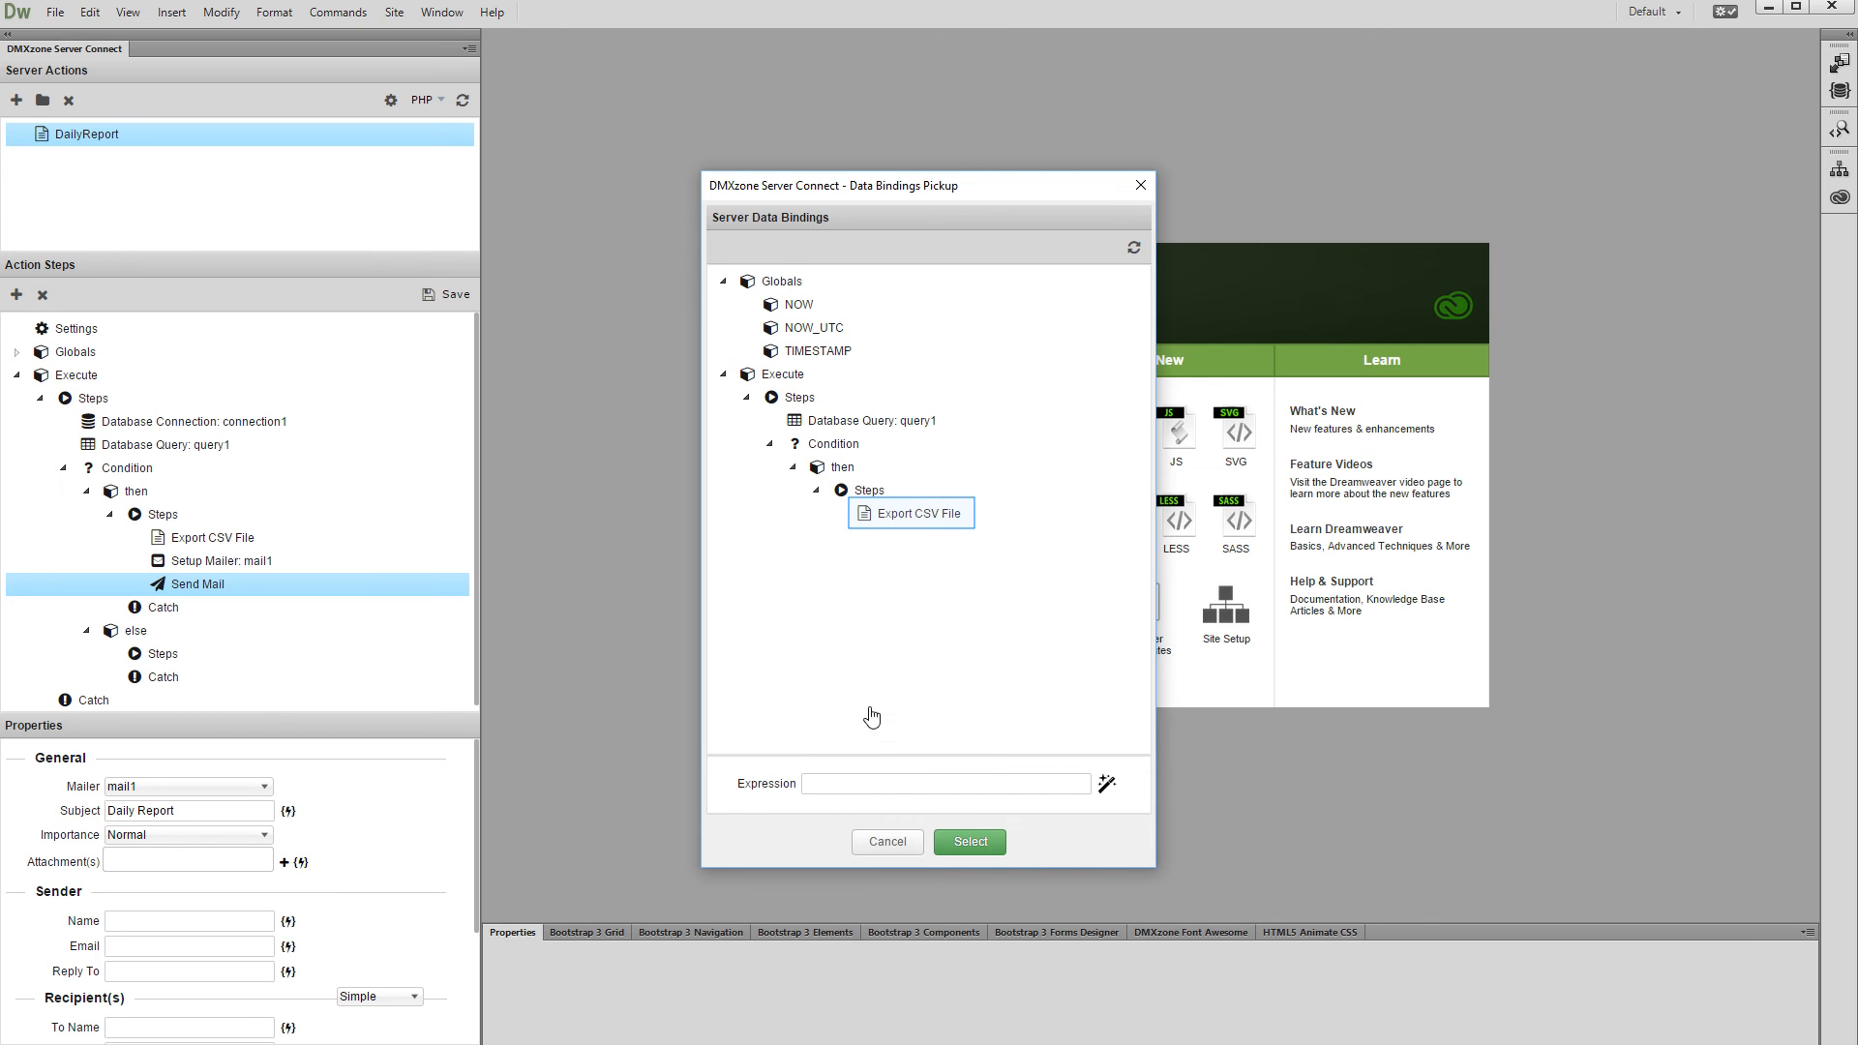
click(941, 510)
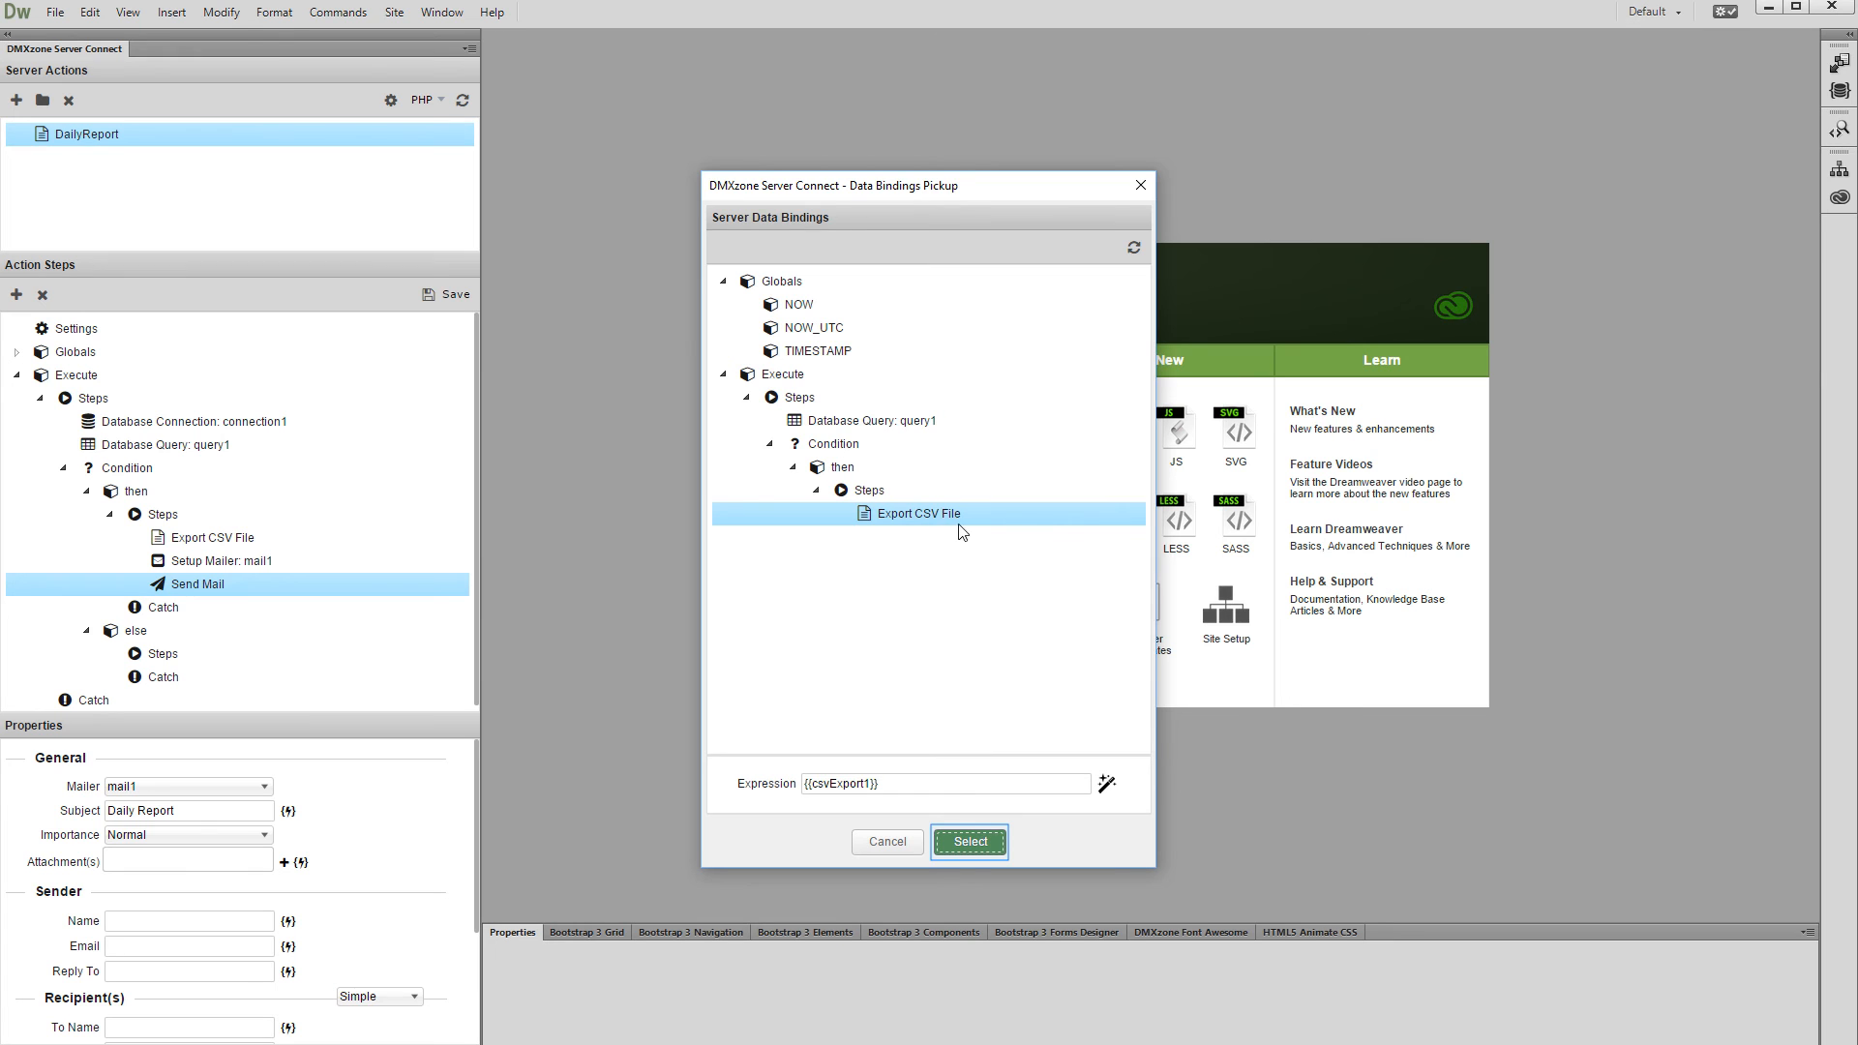
click(970, 841)
Step: Fill in the mail's sender and recipient names and e-mails, and set the body content to "The daily payments report."
scroll(233, 878, down, 3)
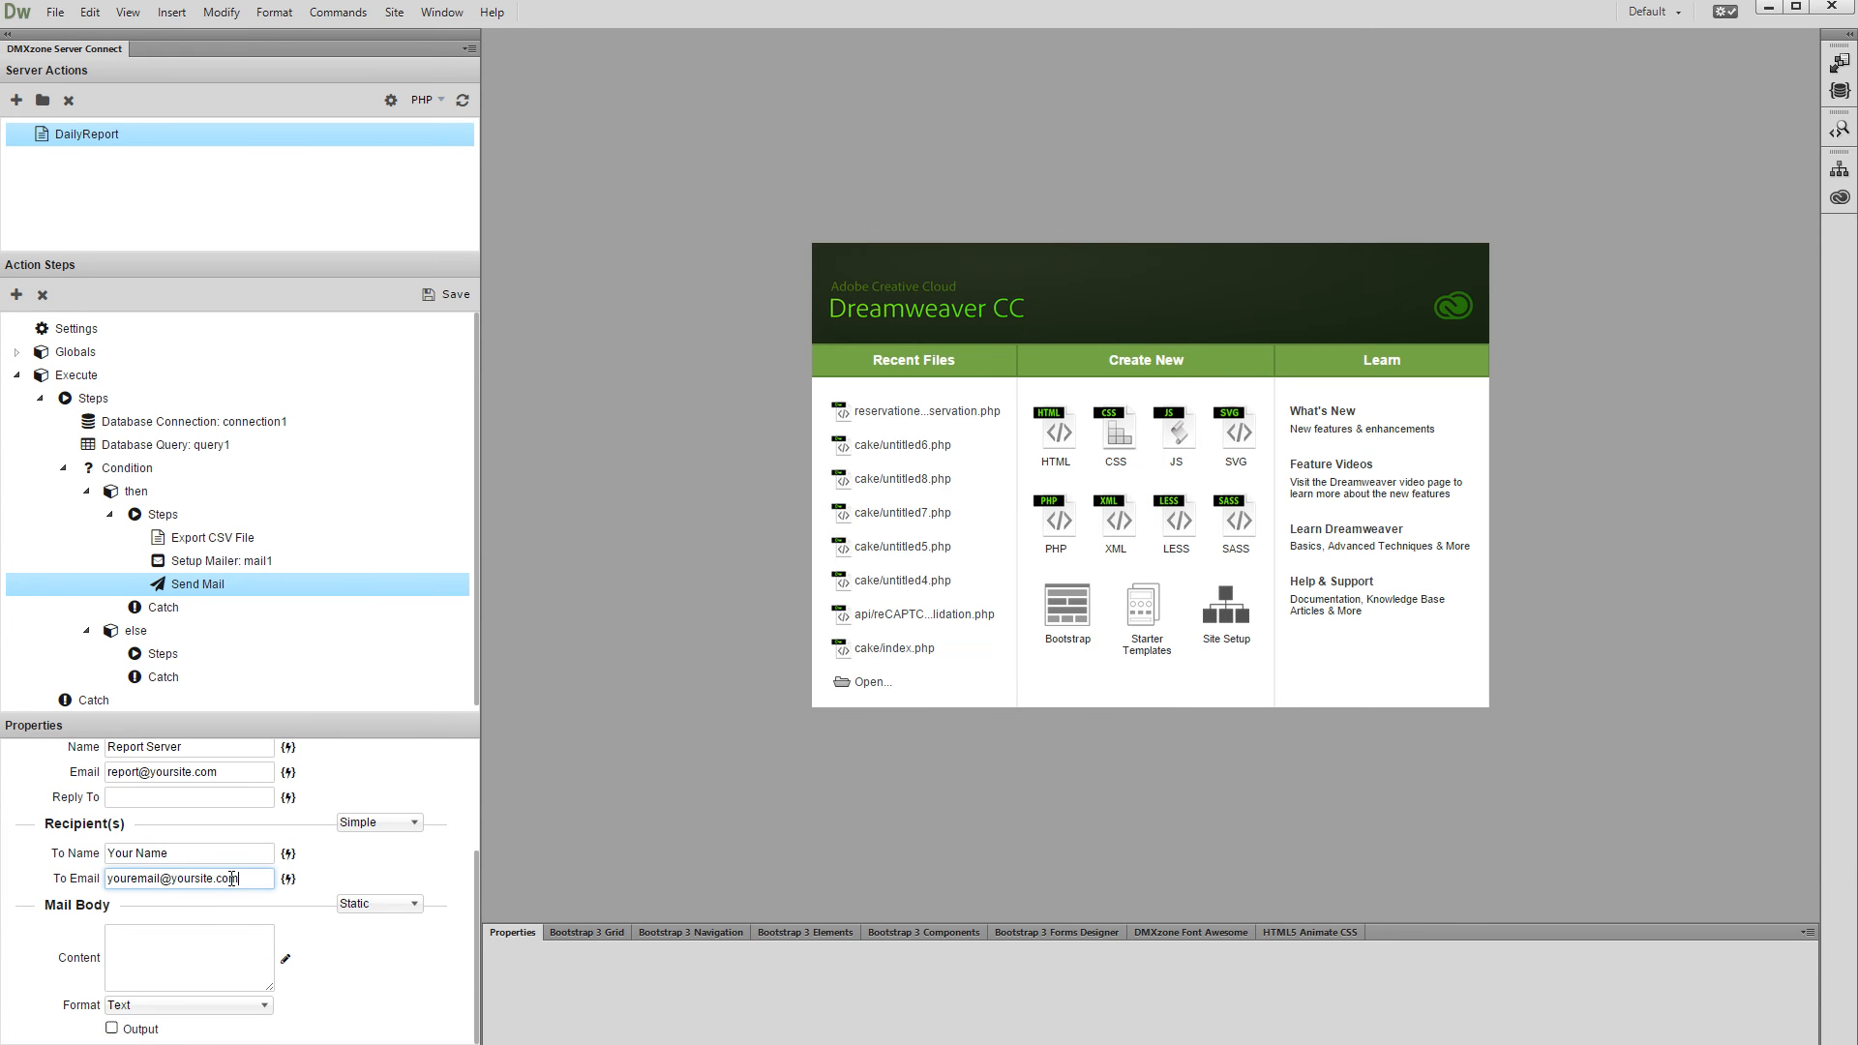
click(191, 947)
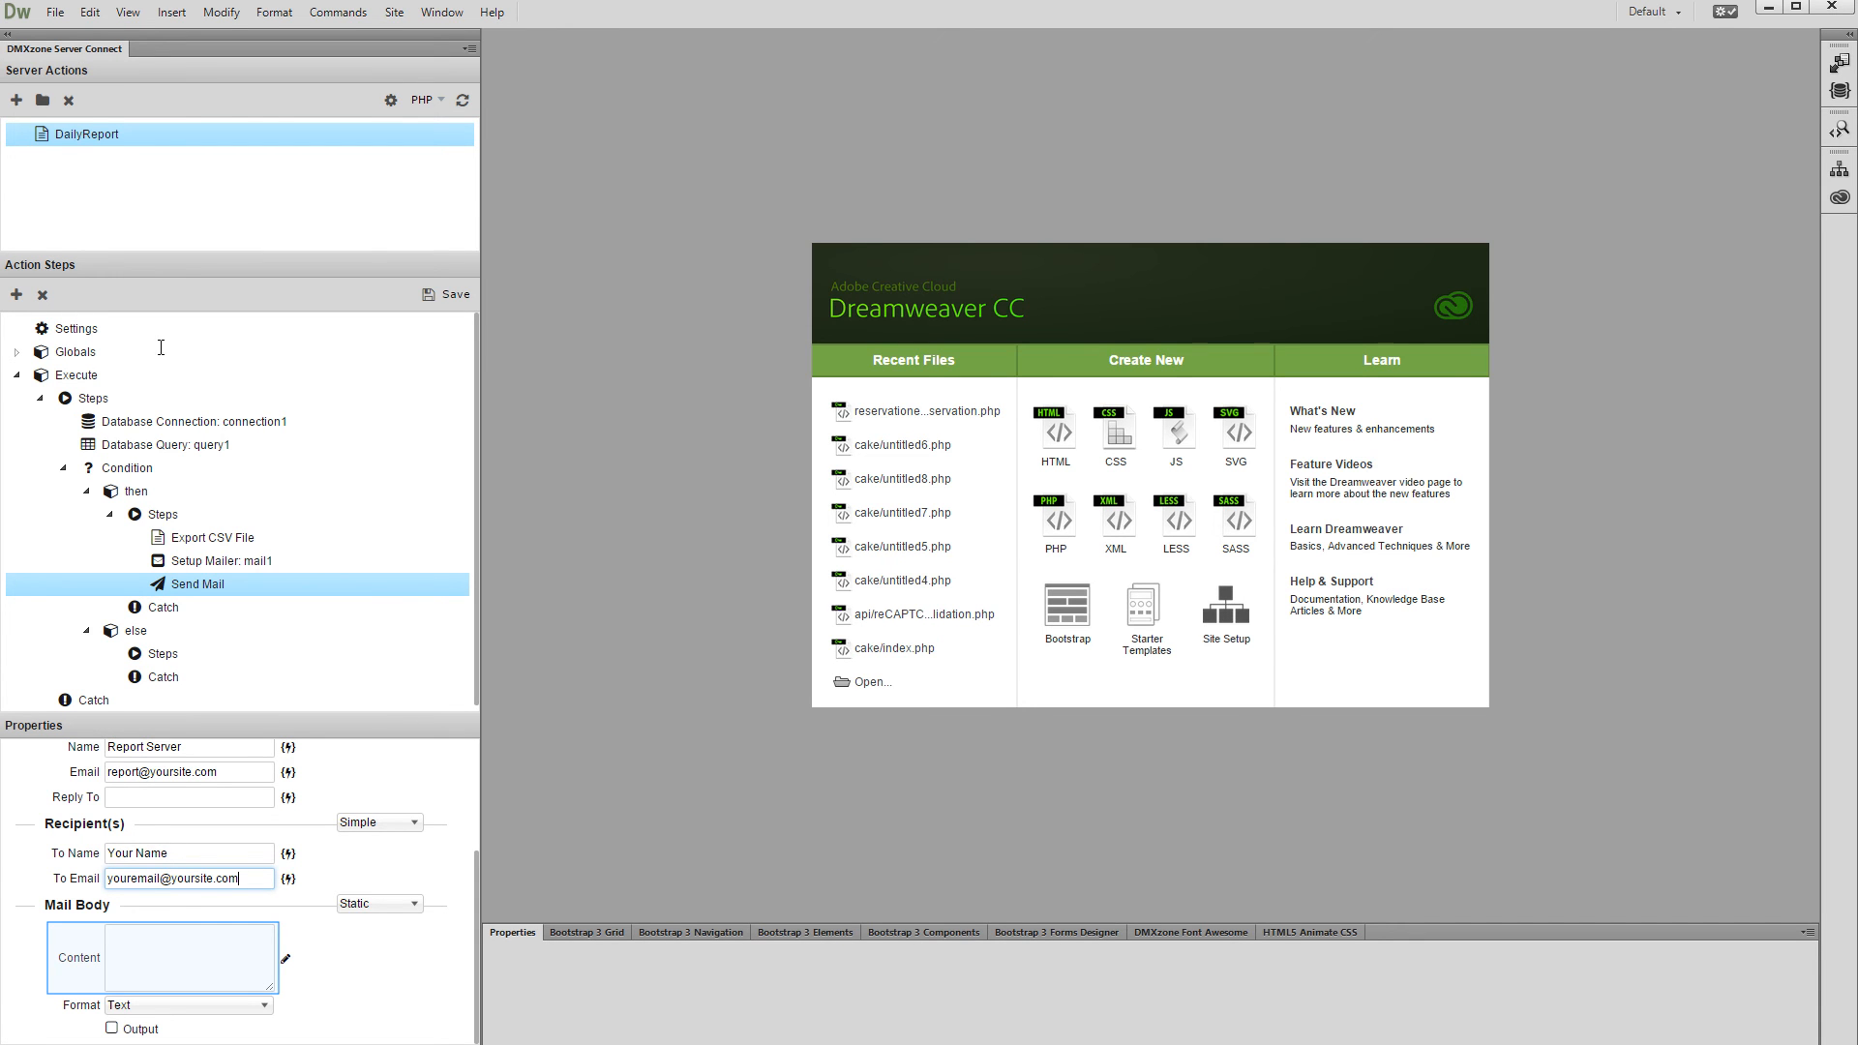
click(191, 948)
click(190, 948)
text(The daily payments report.)
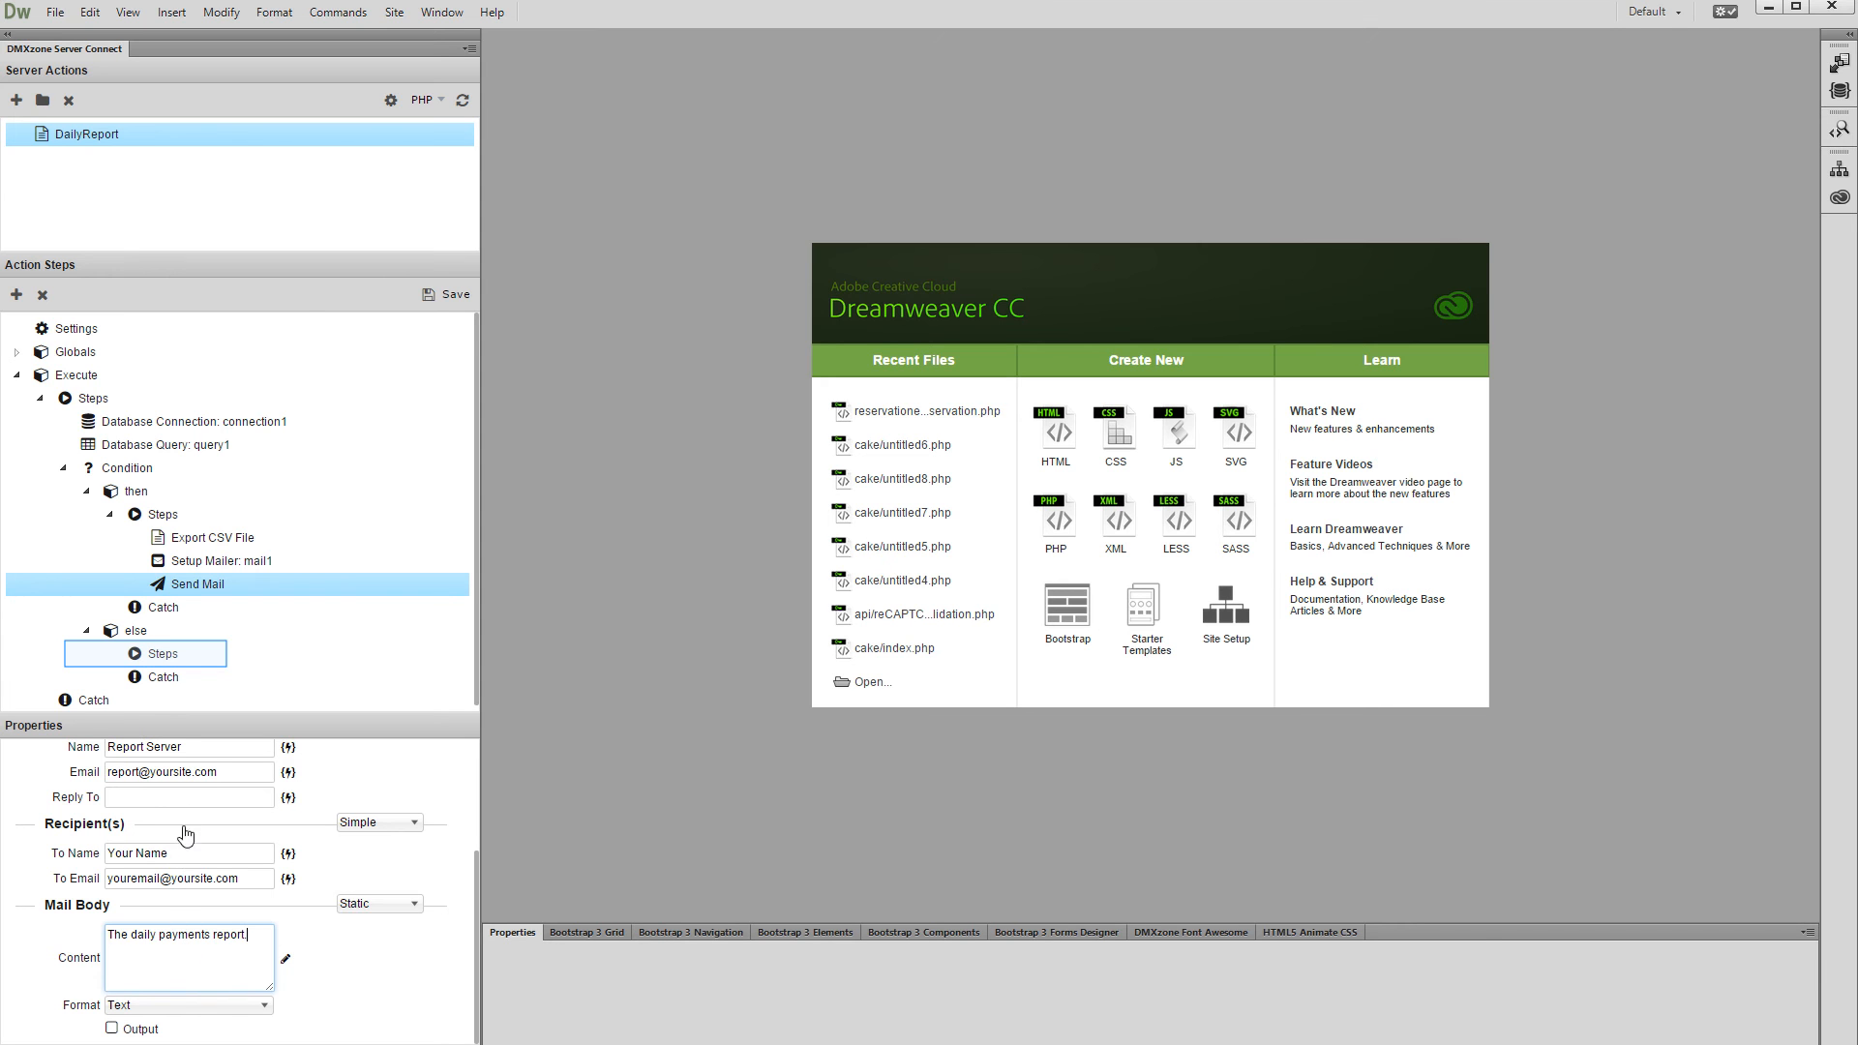
Step: Select the else branch's Steps, leave them empty, and save the DailyReport server action
click(184, 655)
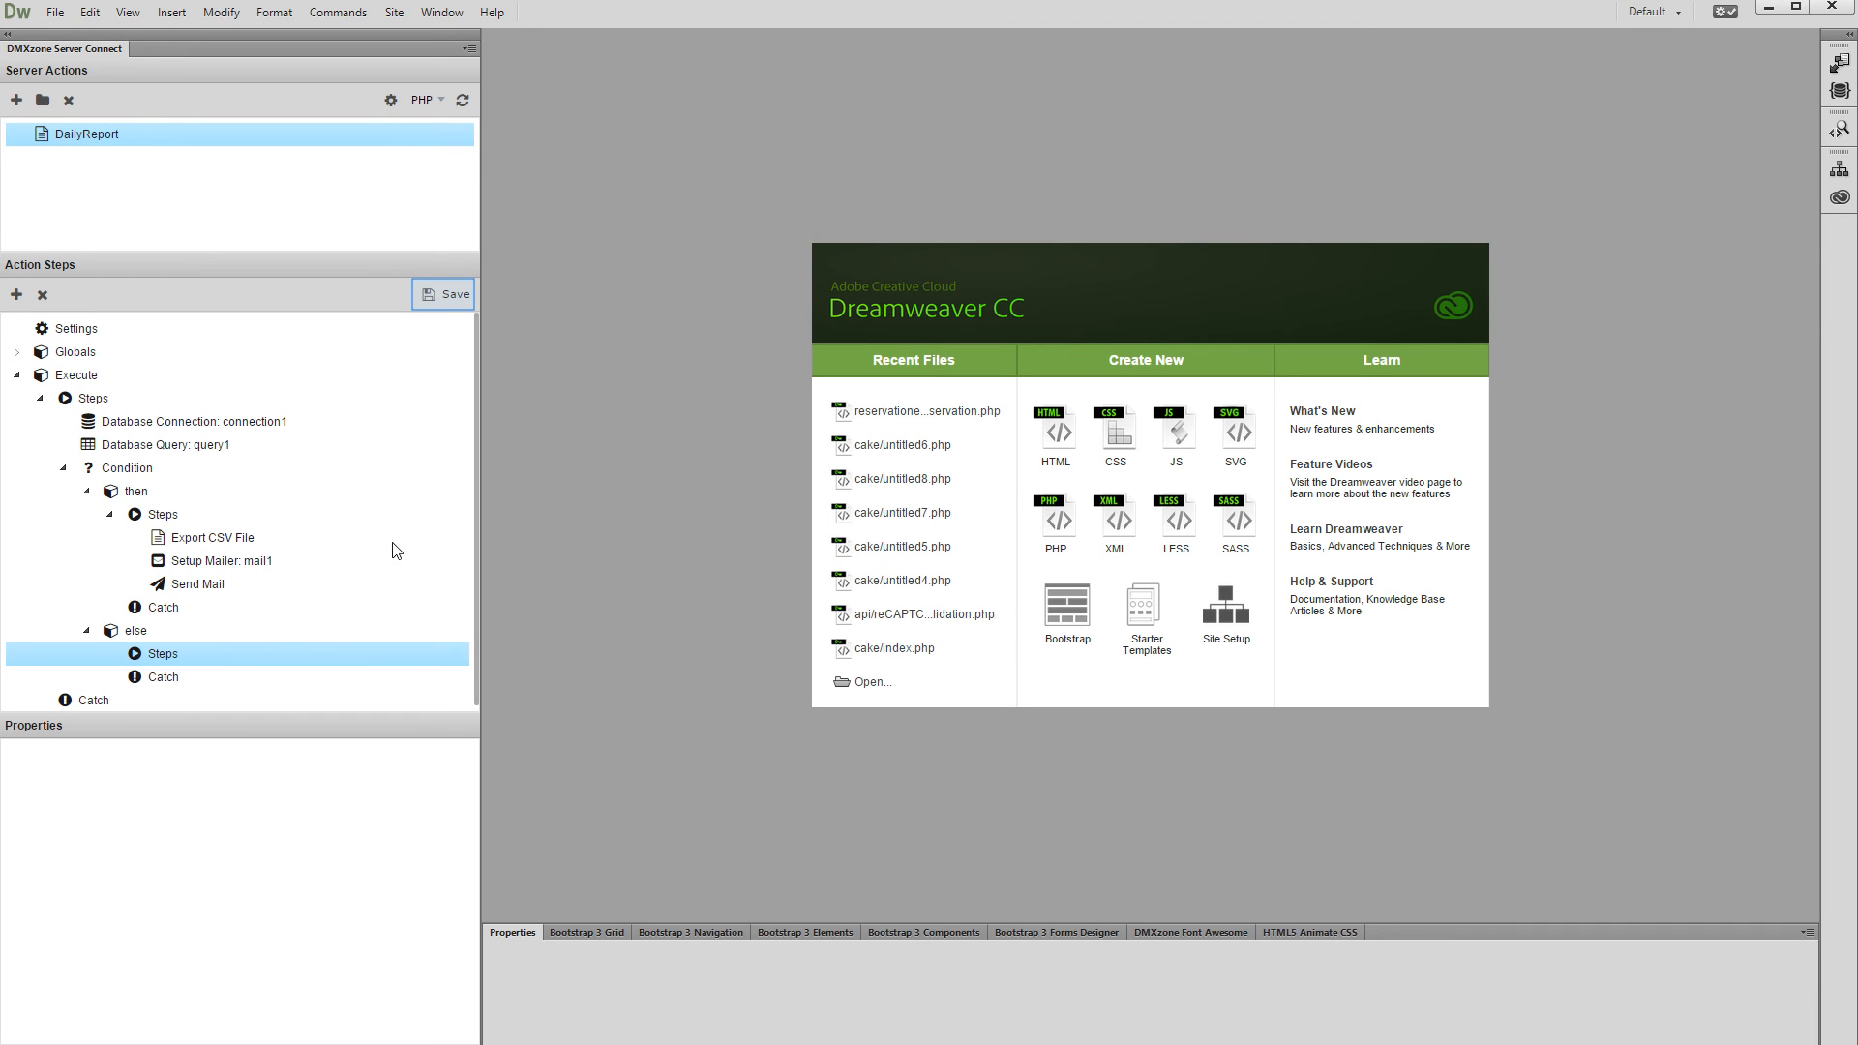
click(445, 298)
Step: Switch to Zapier in the browser and create a new Zap with the Schedule app's Every Day trigger
key(alt+Tab)
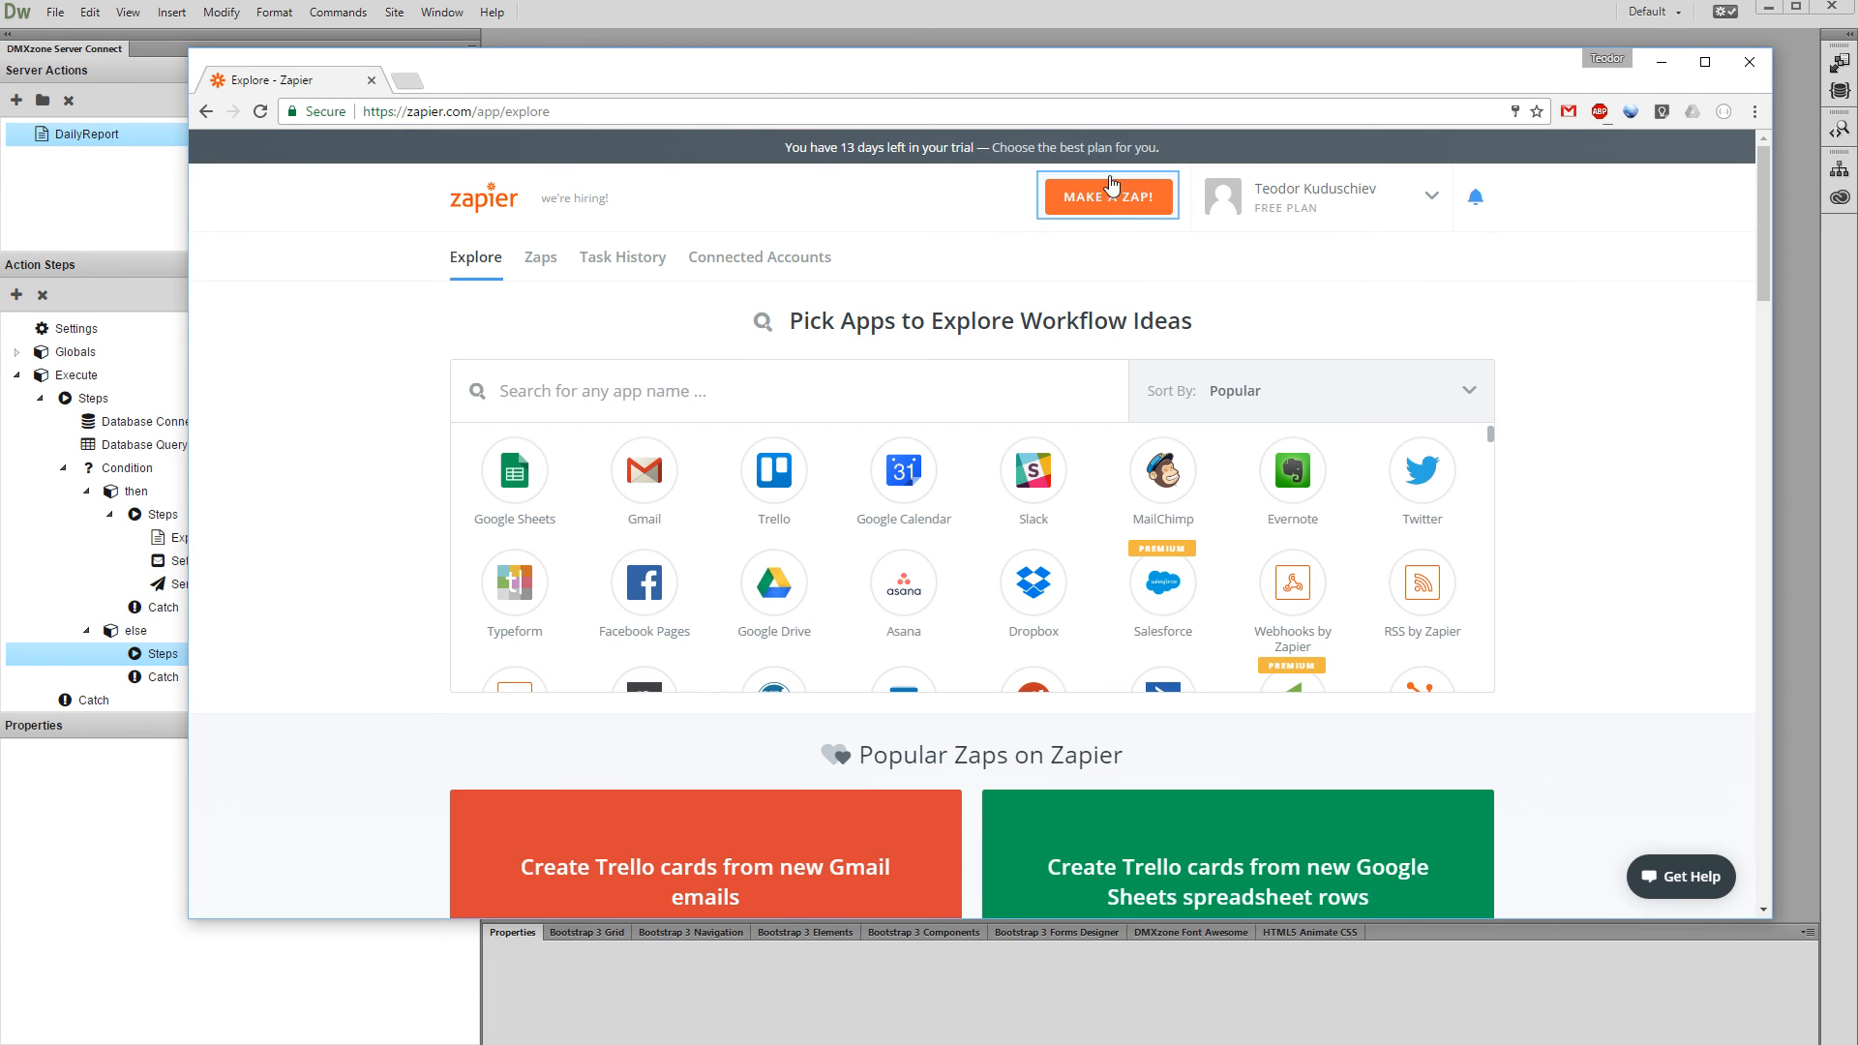
click(1122, 206)
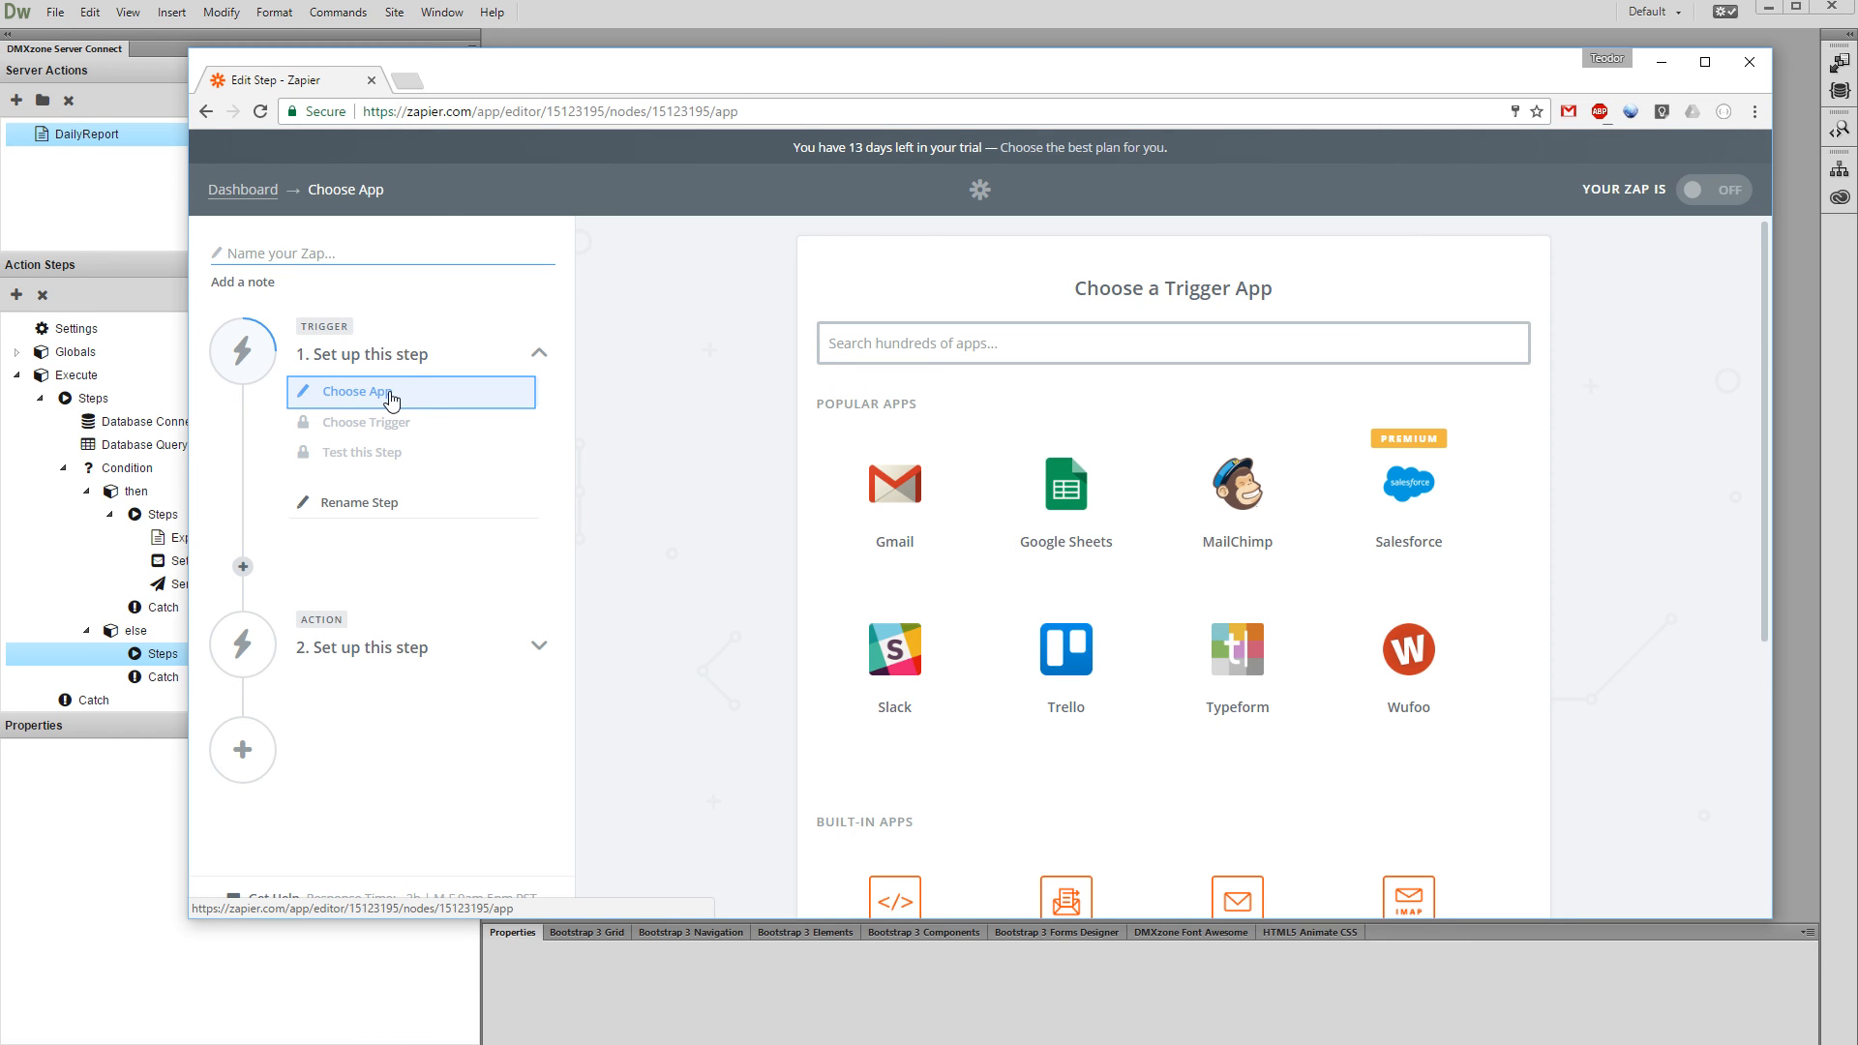
scroll(1141, 518, down, 4)
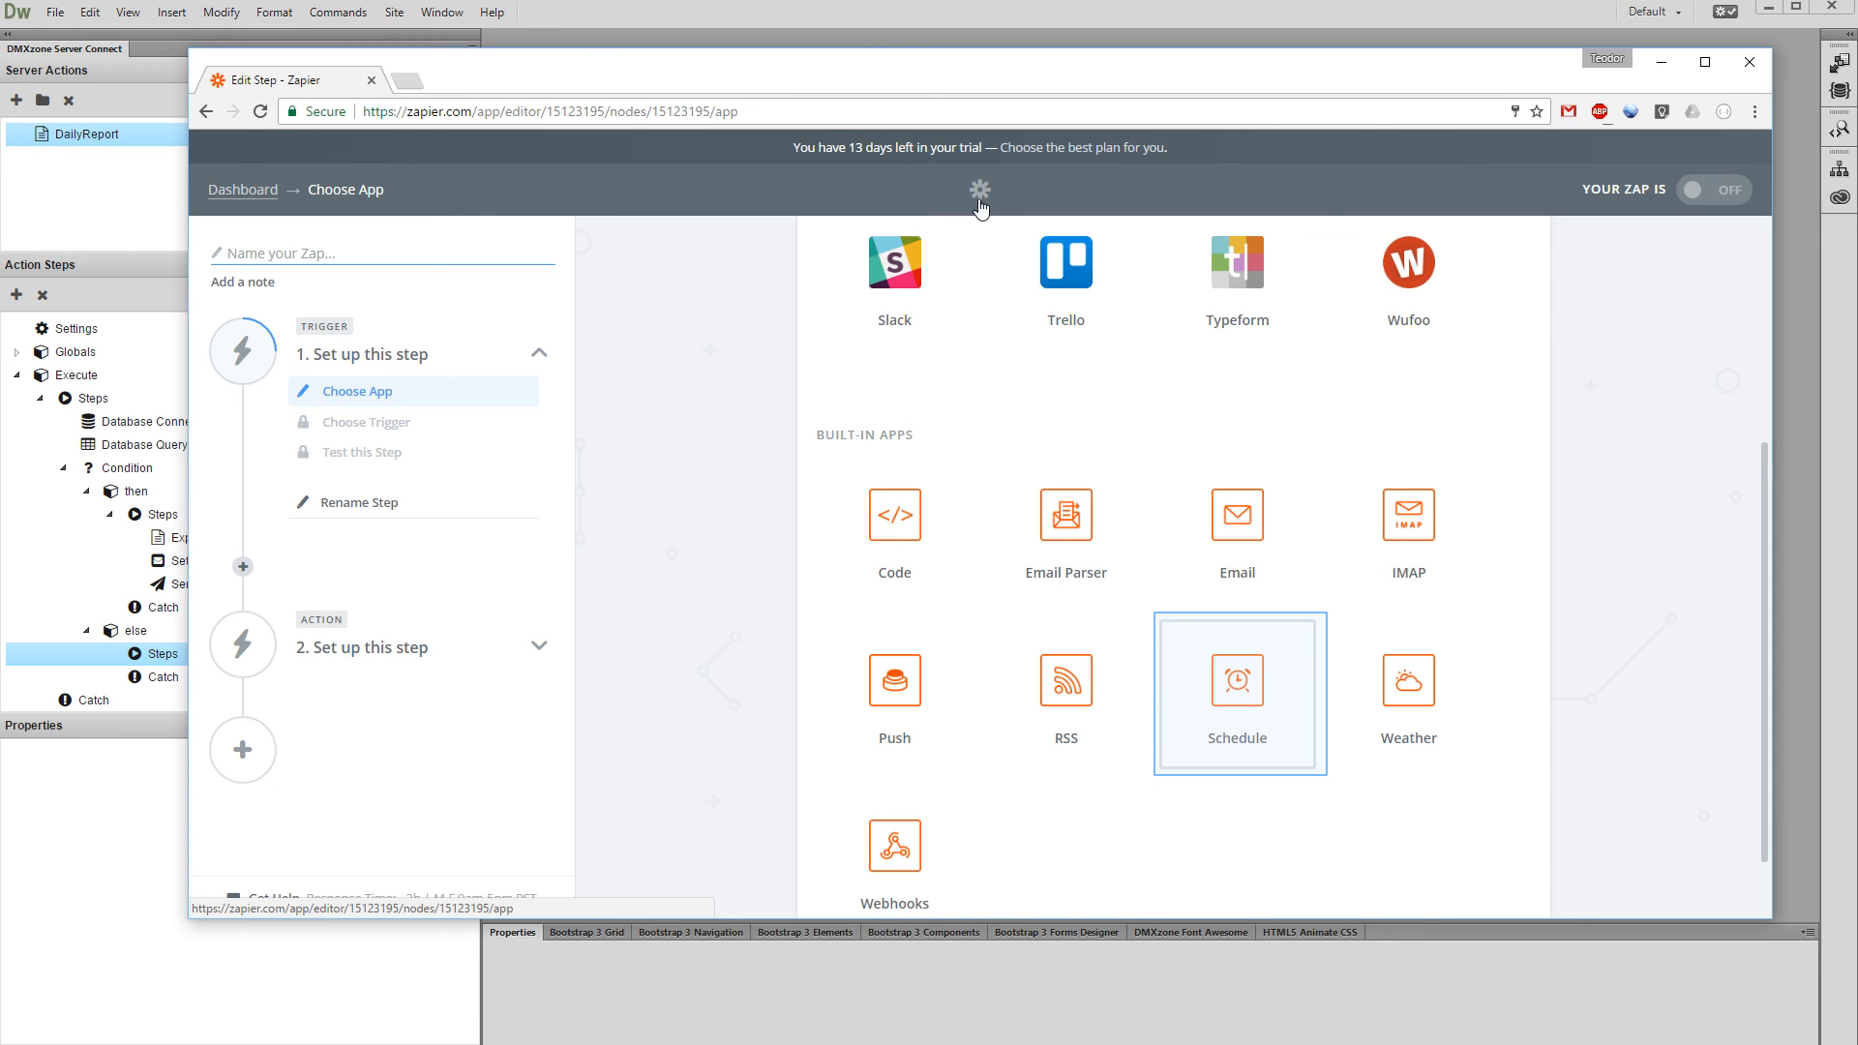
click(1235, 678)
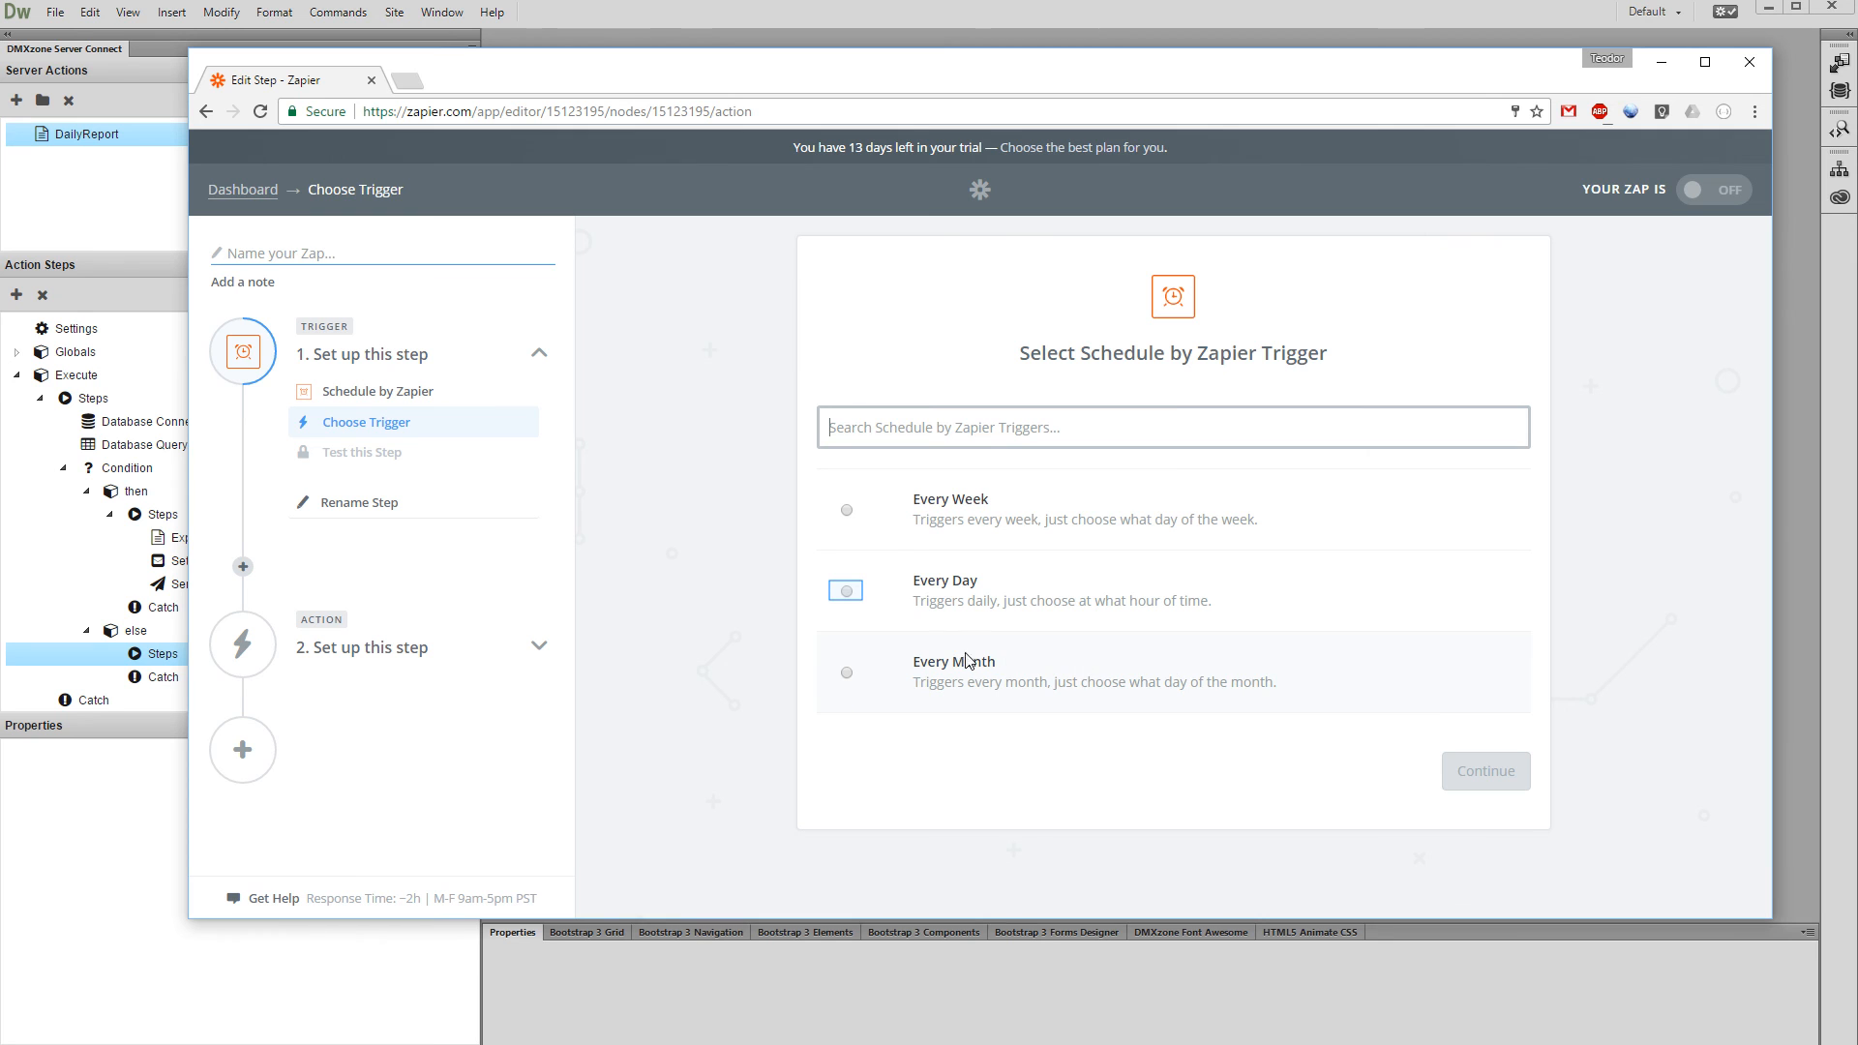
click(847, 592)
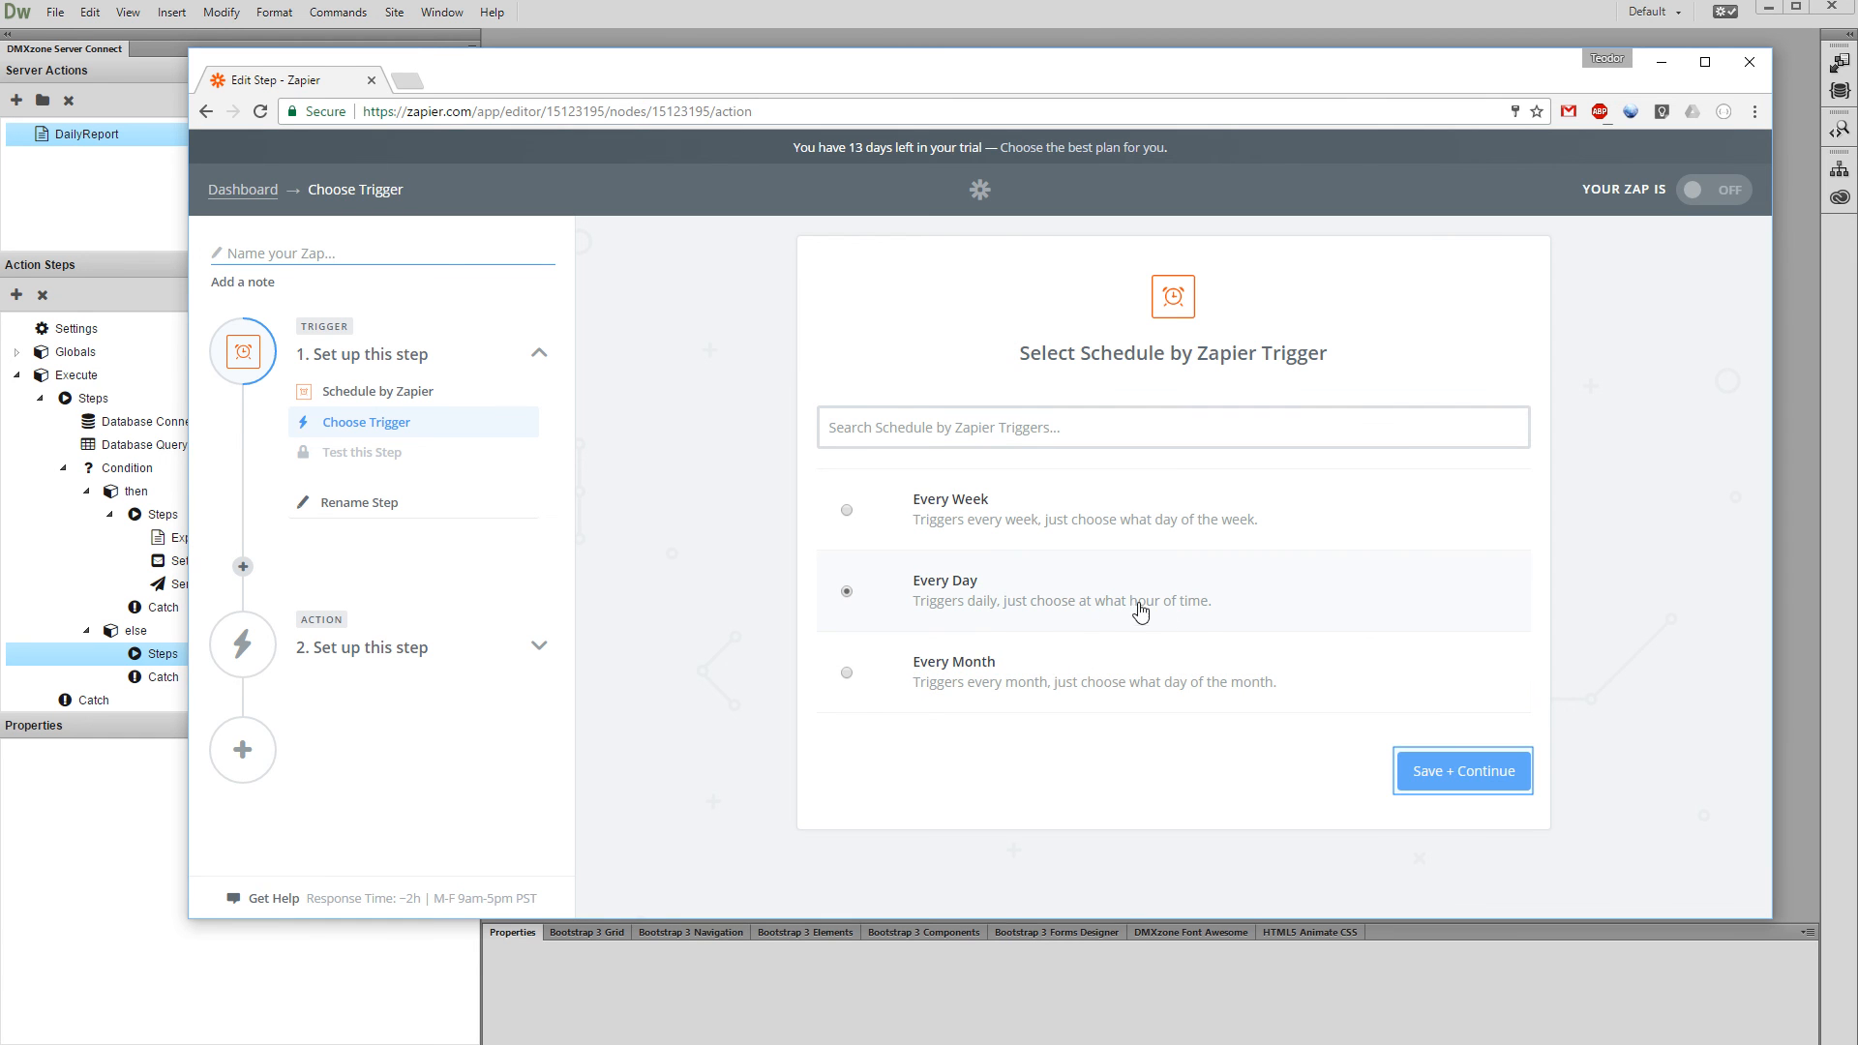
click(1473, 772)
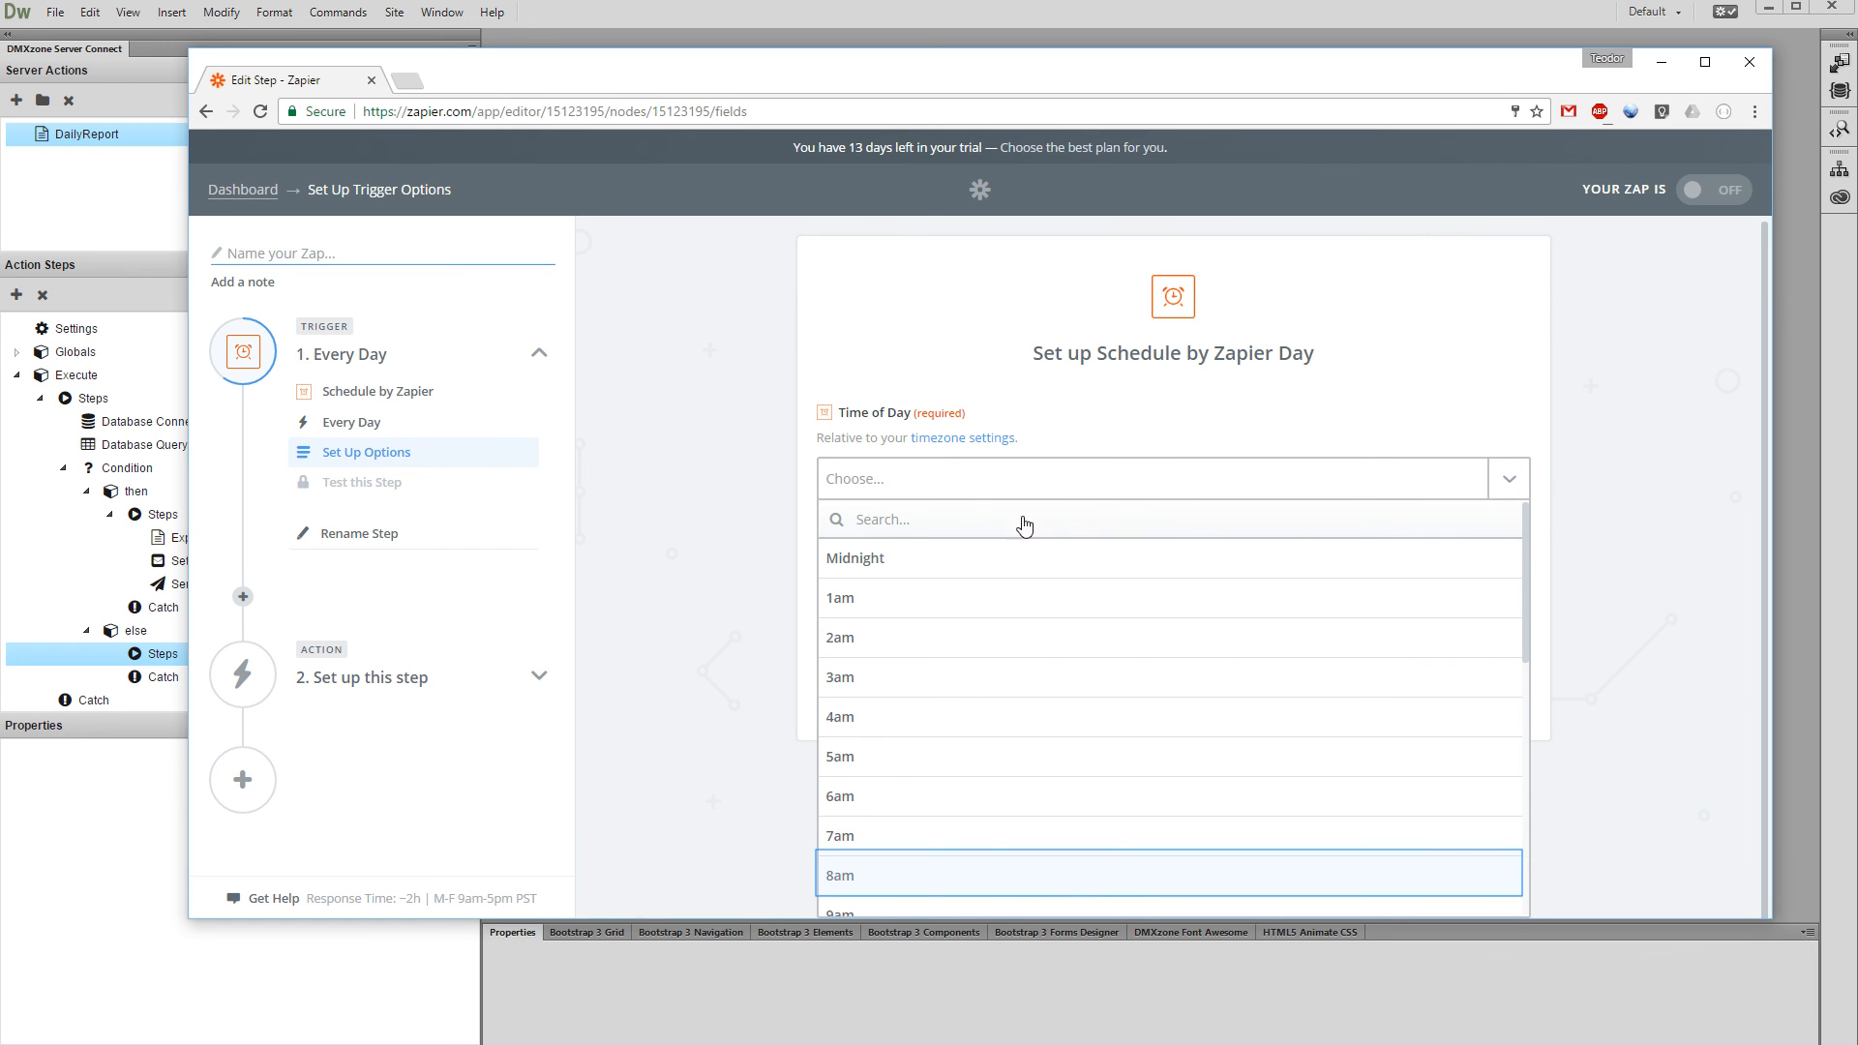
Step: Set the daily trigger to 8am with weekend triggering set to yes, and test it with a fetched sample
click(923, 861)
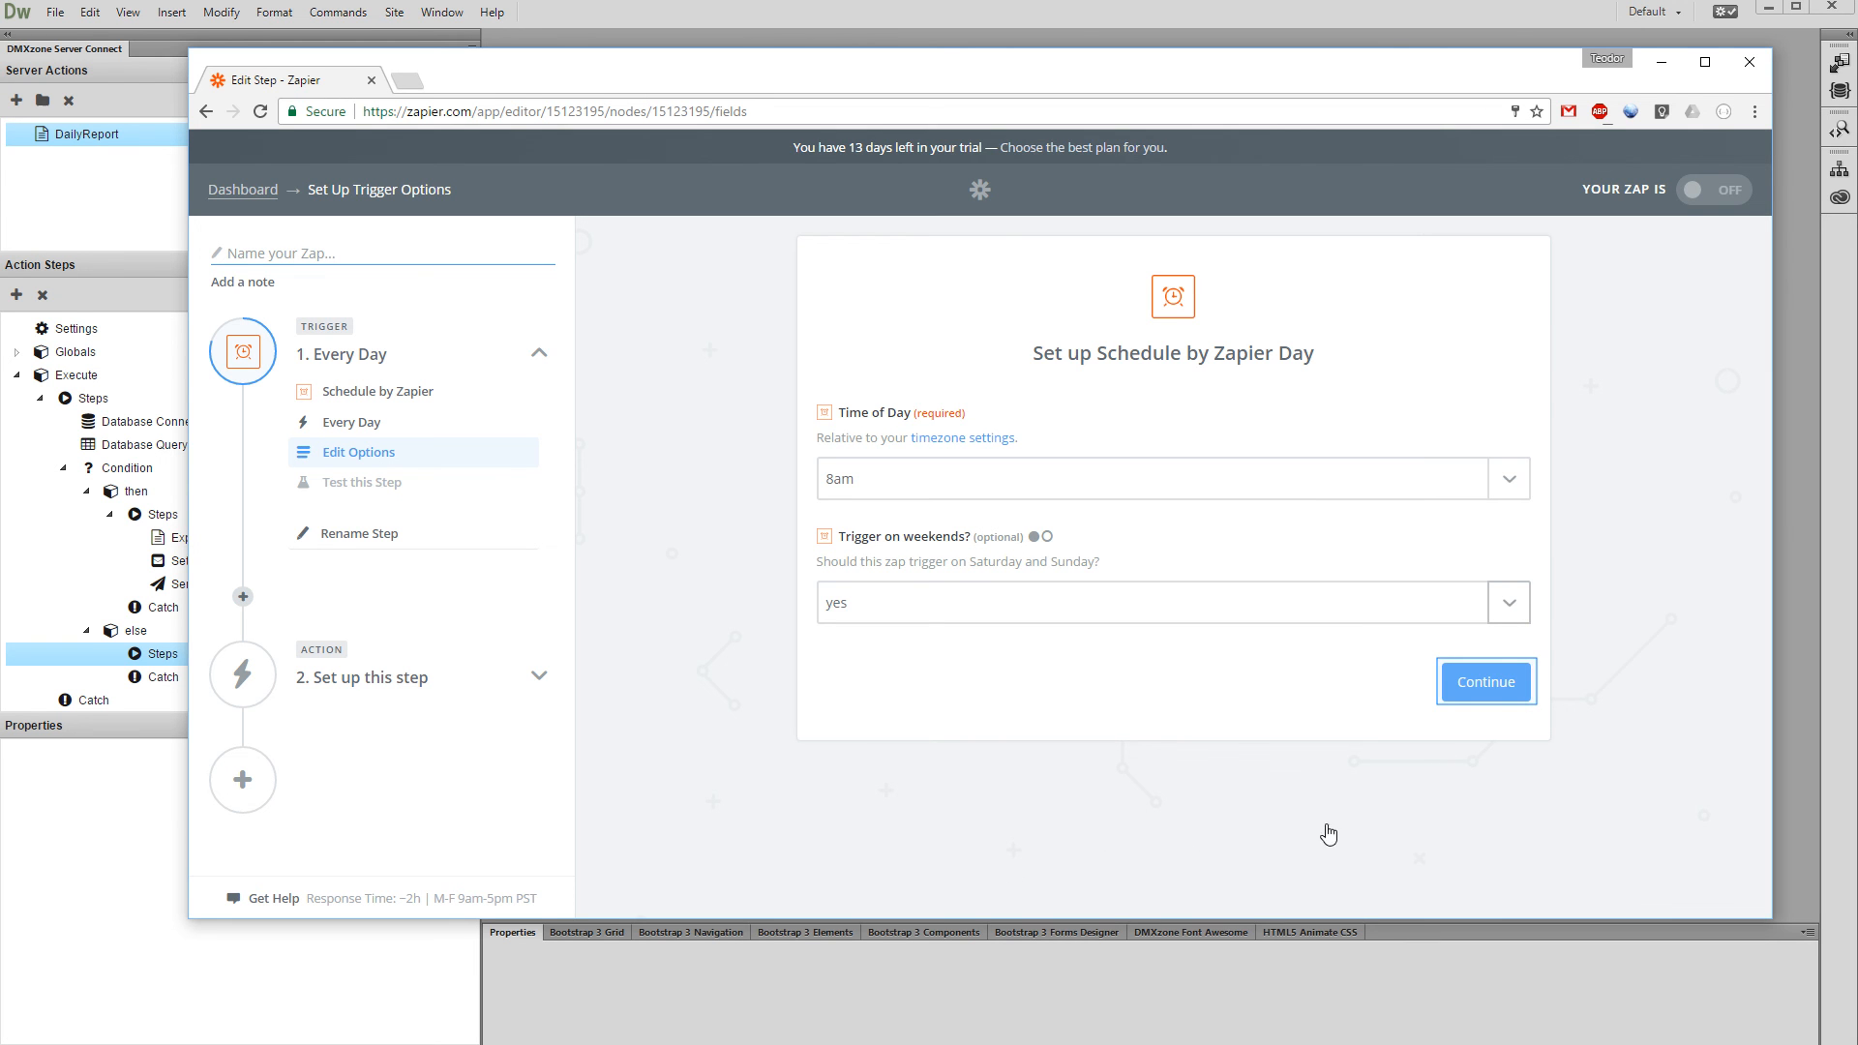
click(1487, 695)
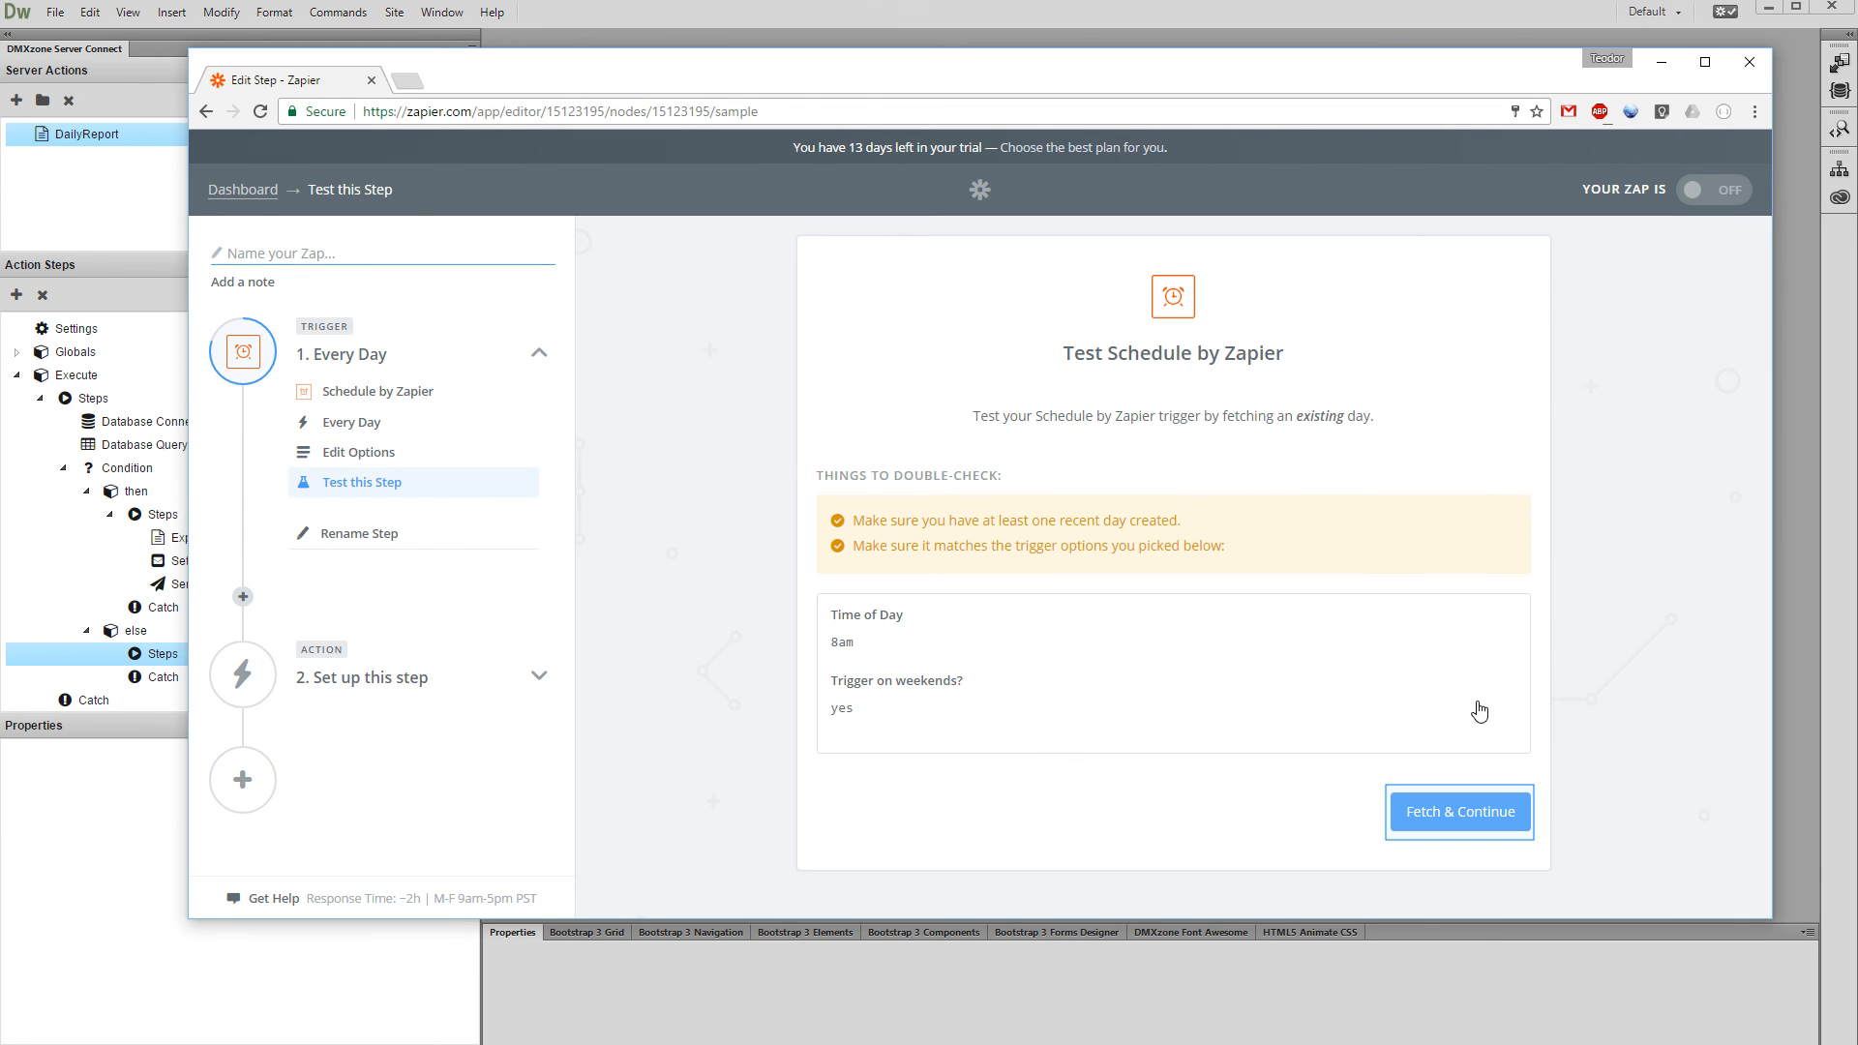
click(1461, 809)
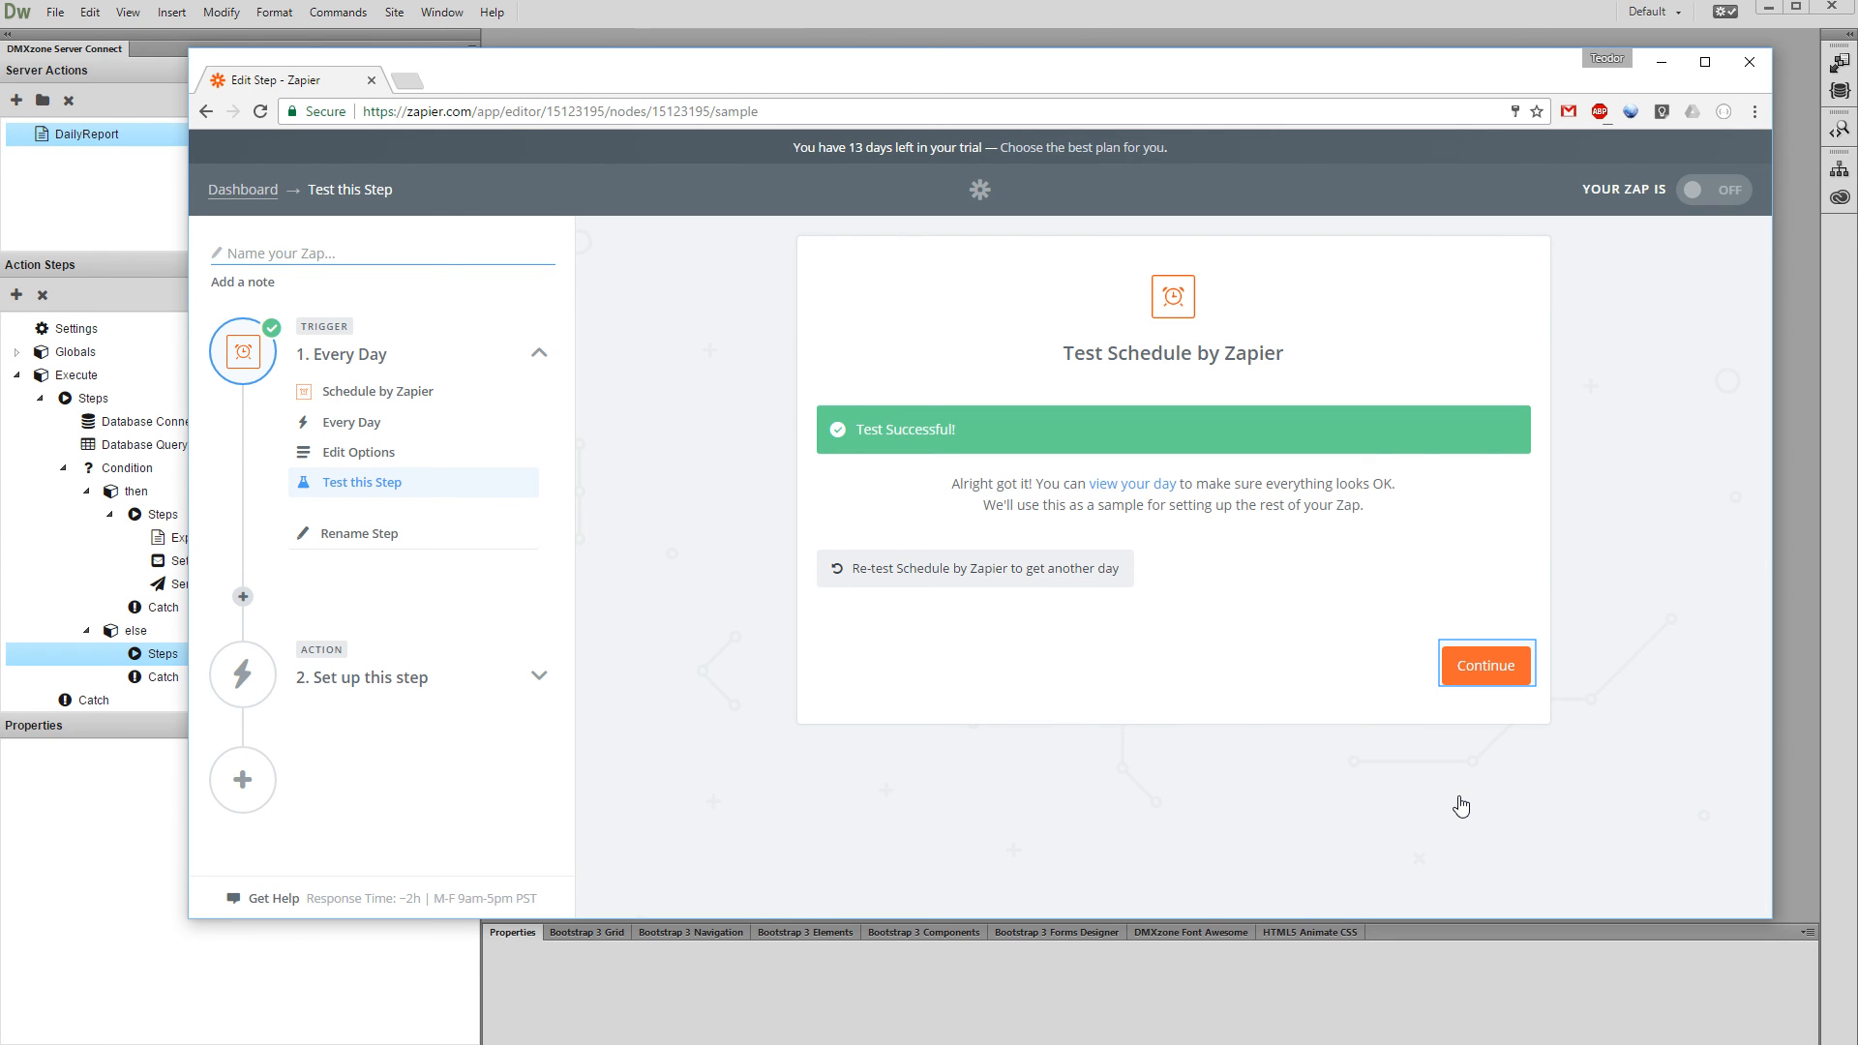
click(1464, 683)
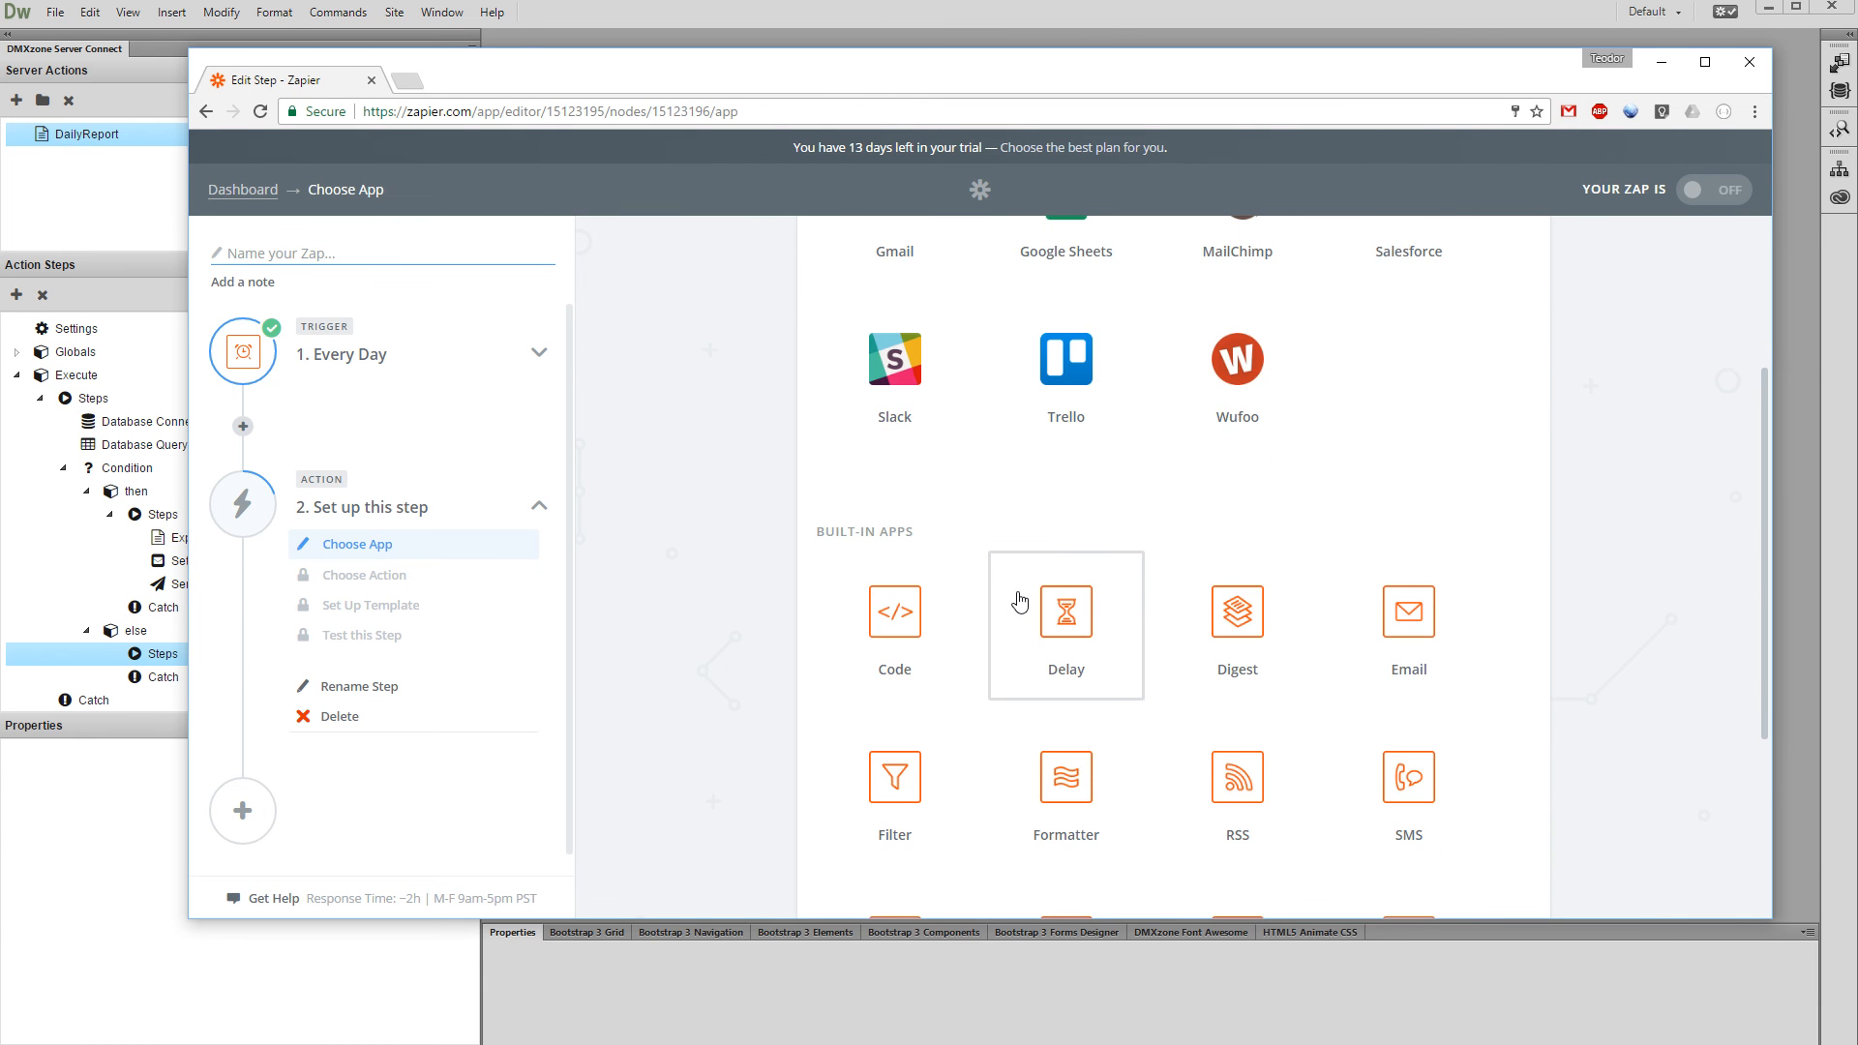
Step: Choose the built-in Webhooks app for the Zap's second step, the action
scroll(1019, 602, down, 1)
scroll(1019, 601, down, 1)
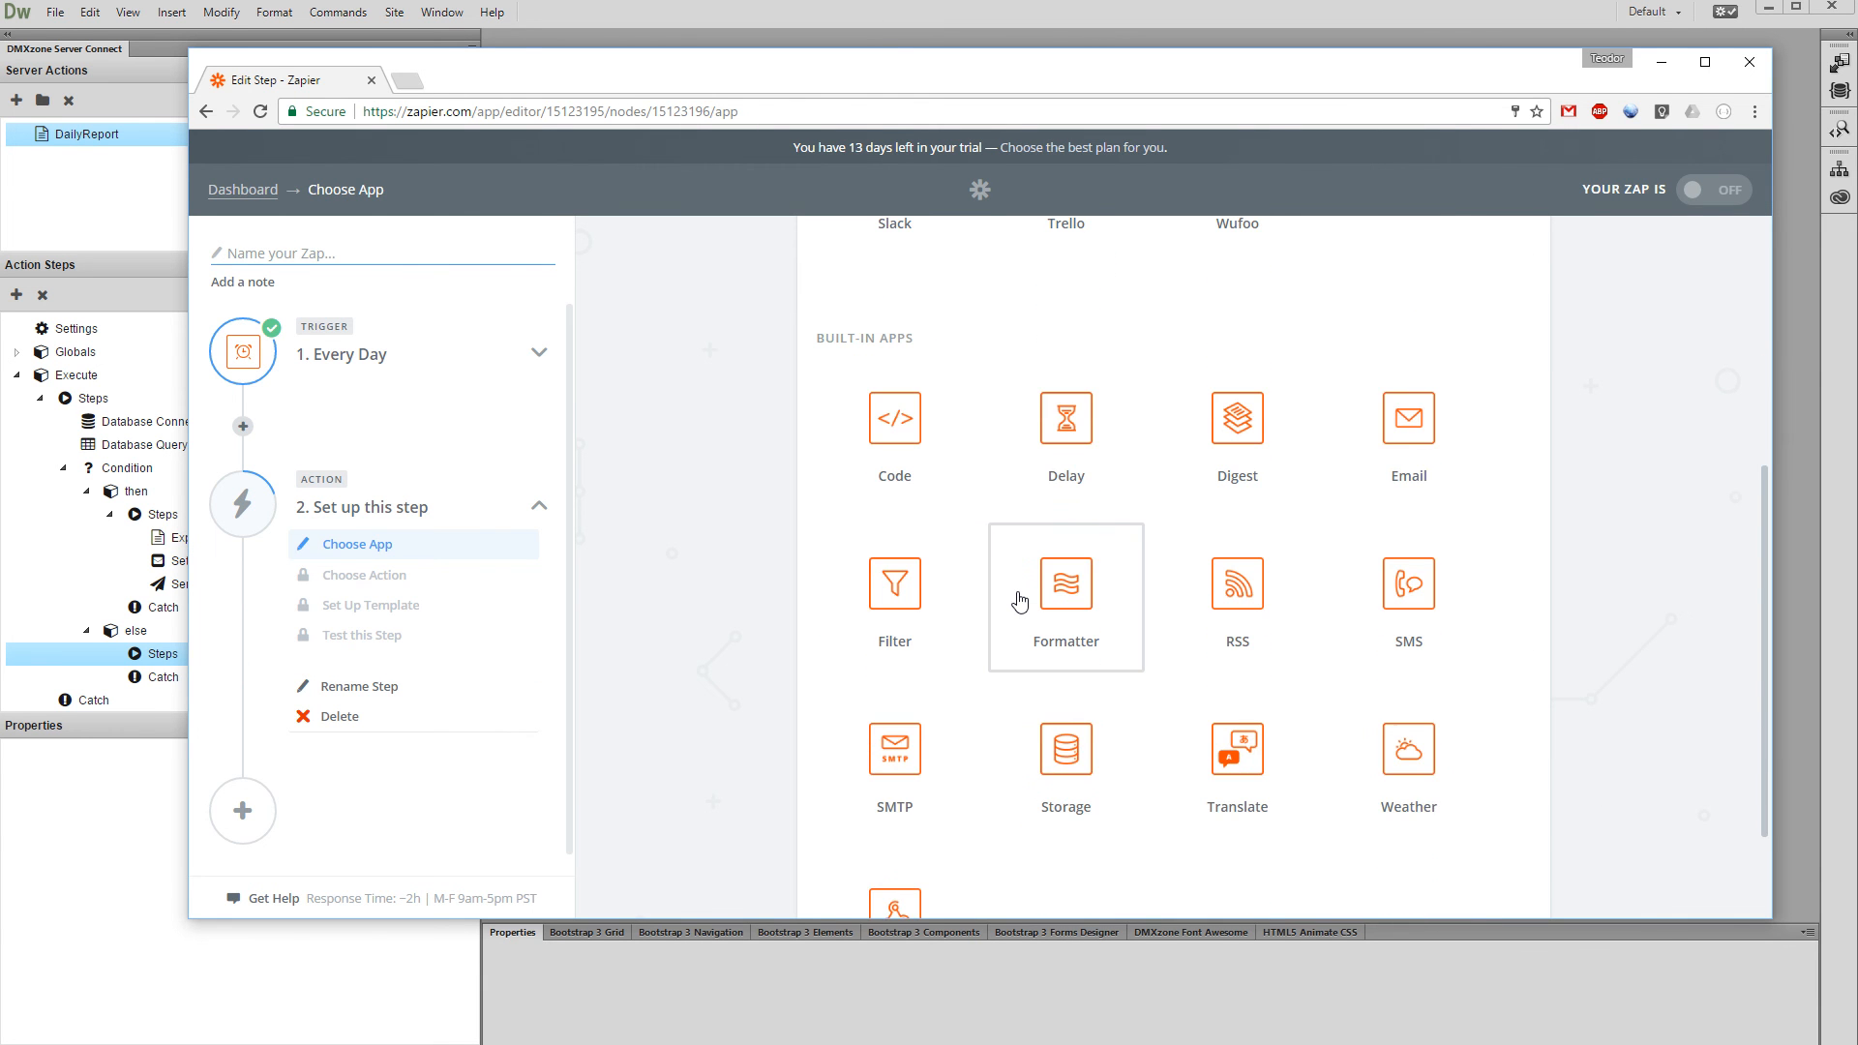
scroll(1019, 601, down, 1)
click(906, 813)
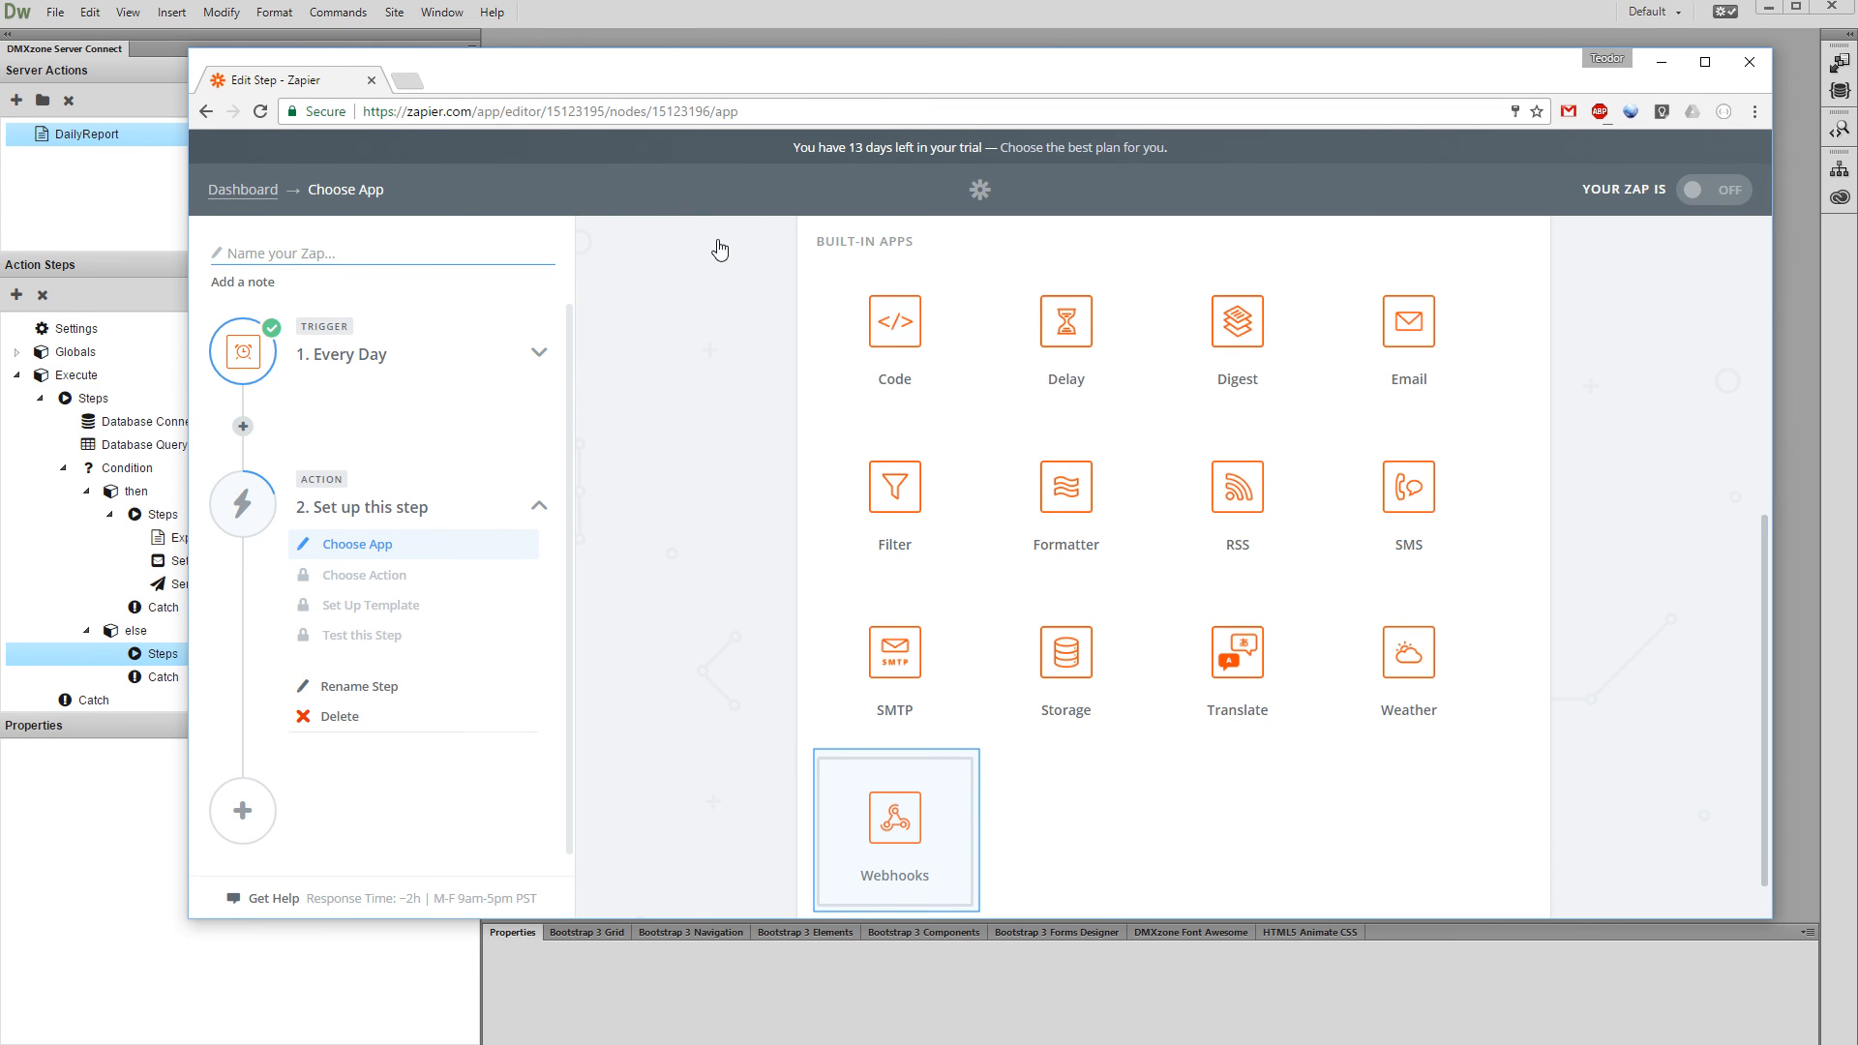
click(907, 813)
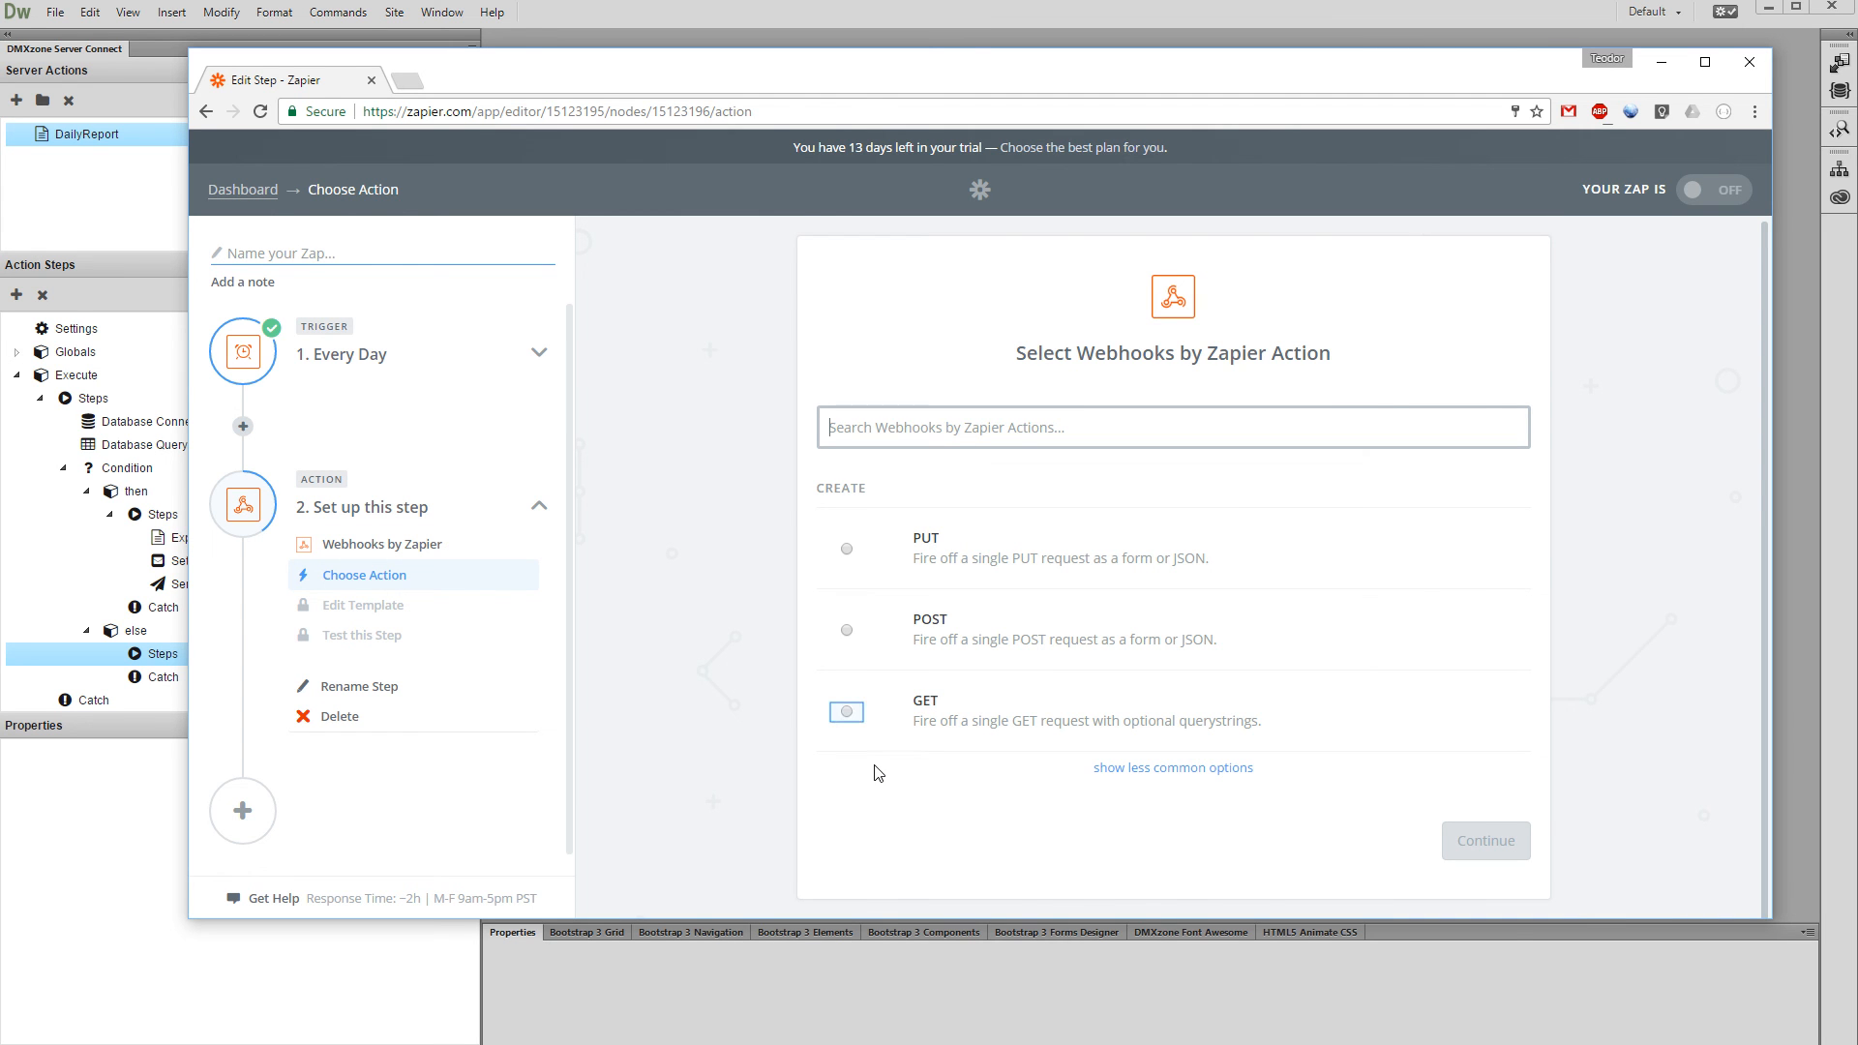
Step: Choose GET as the Webhooks by Zapier action and continue to its URL setting
click(846, 712)
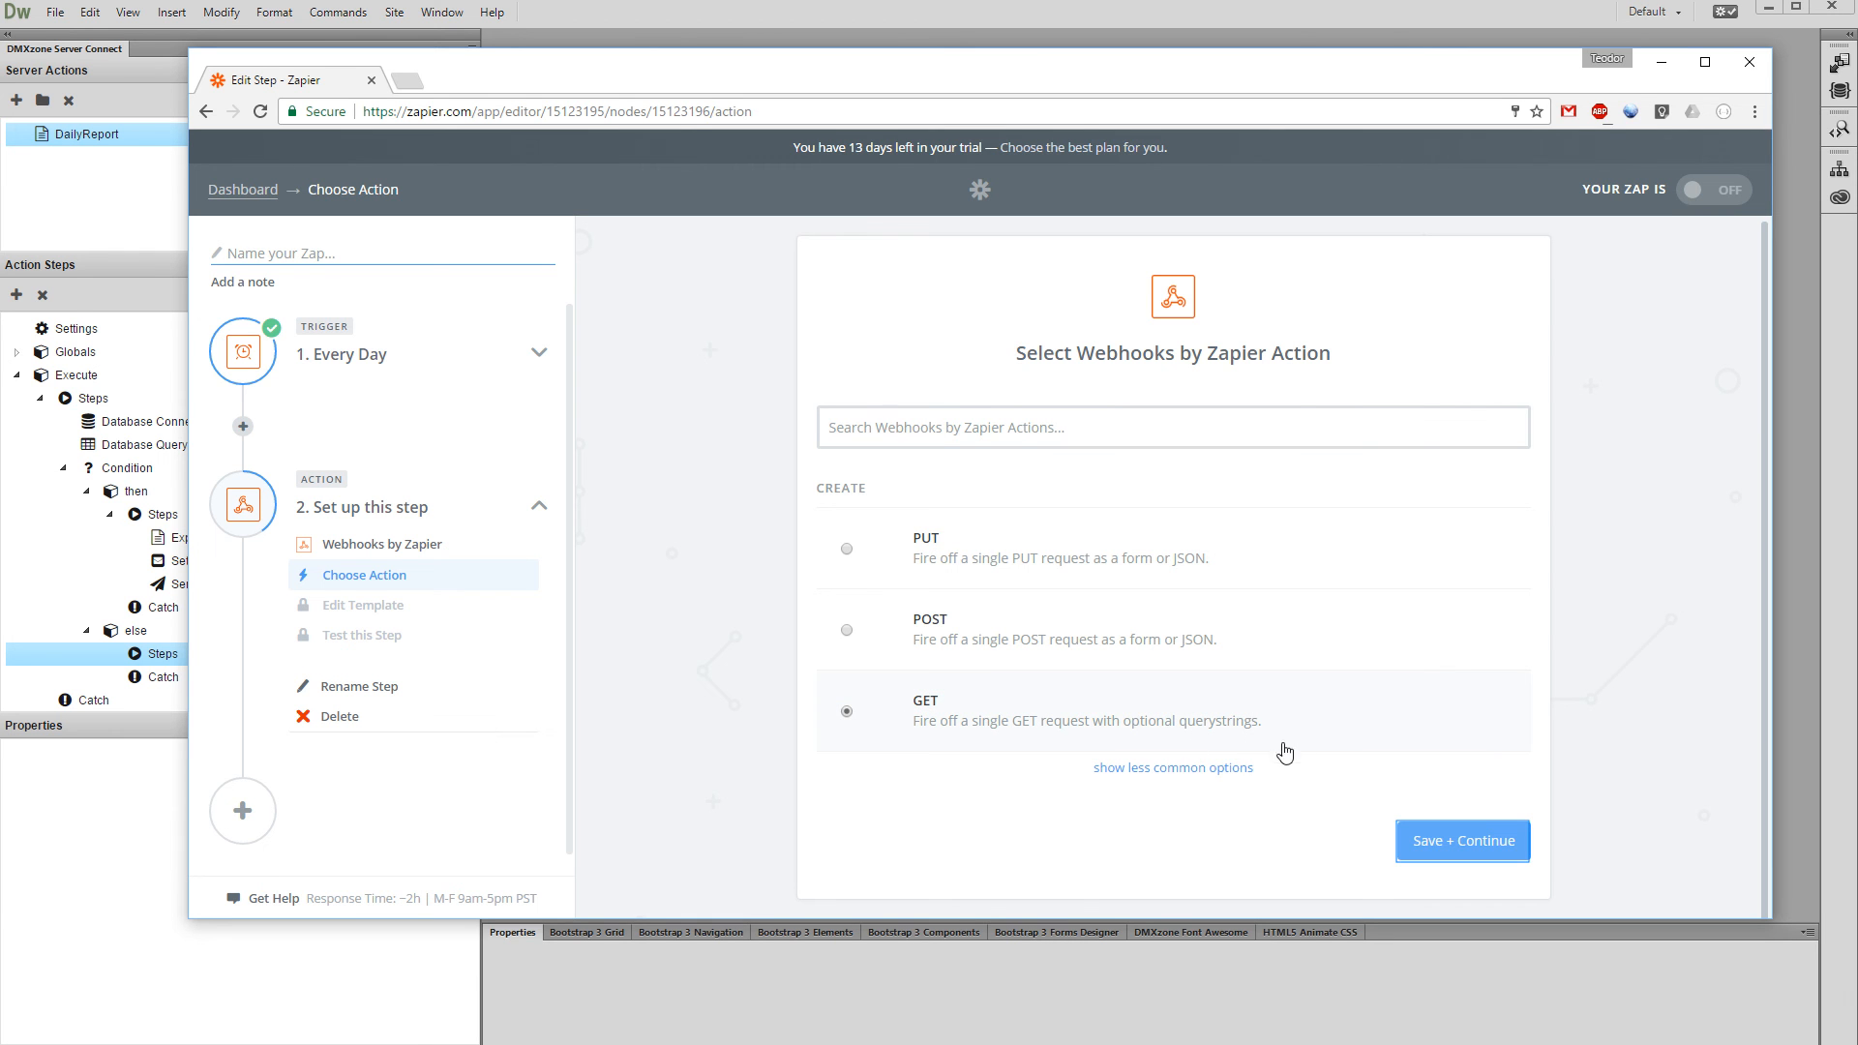
click(1424, 834)
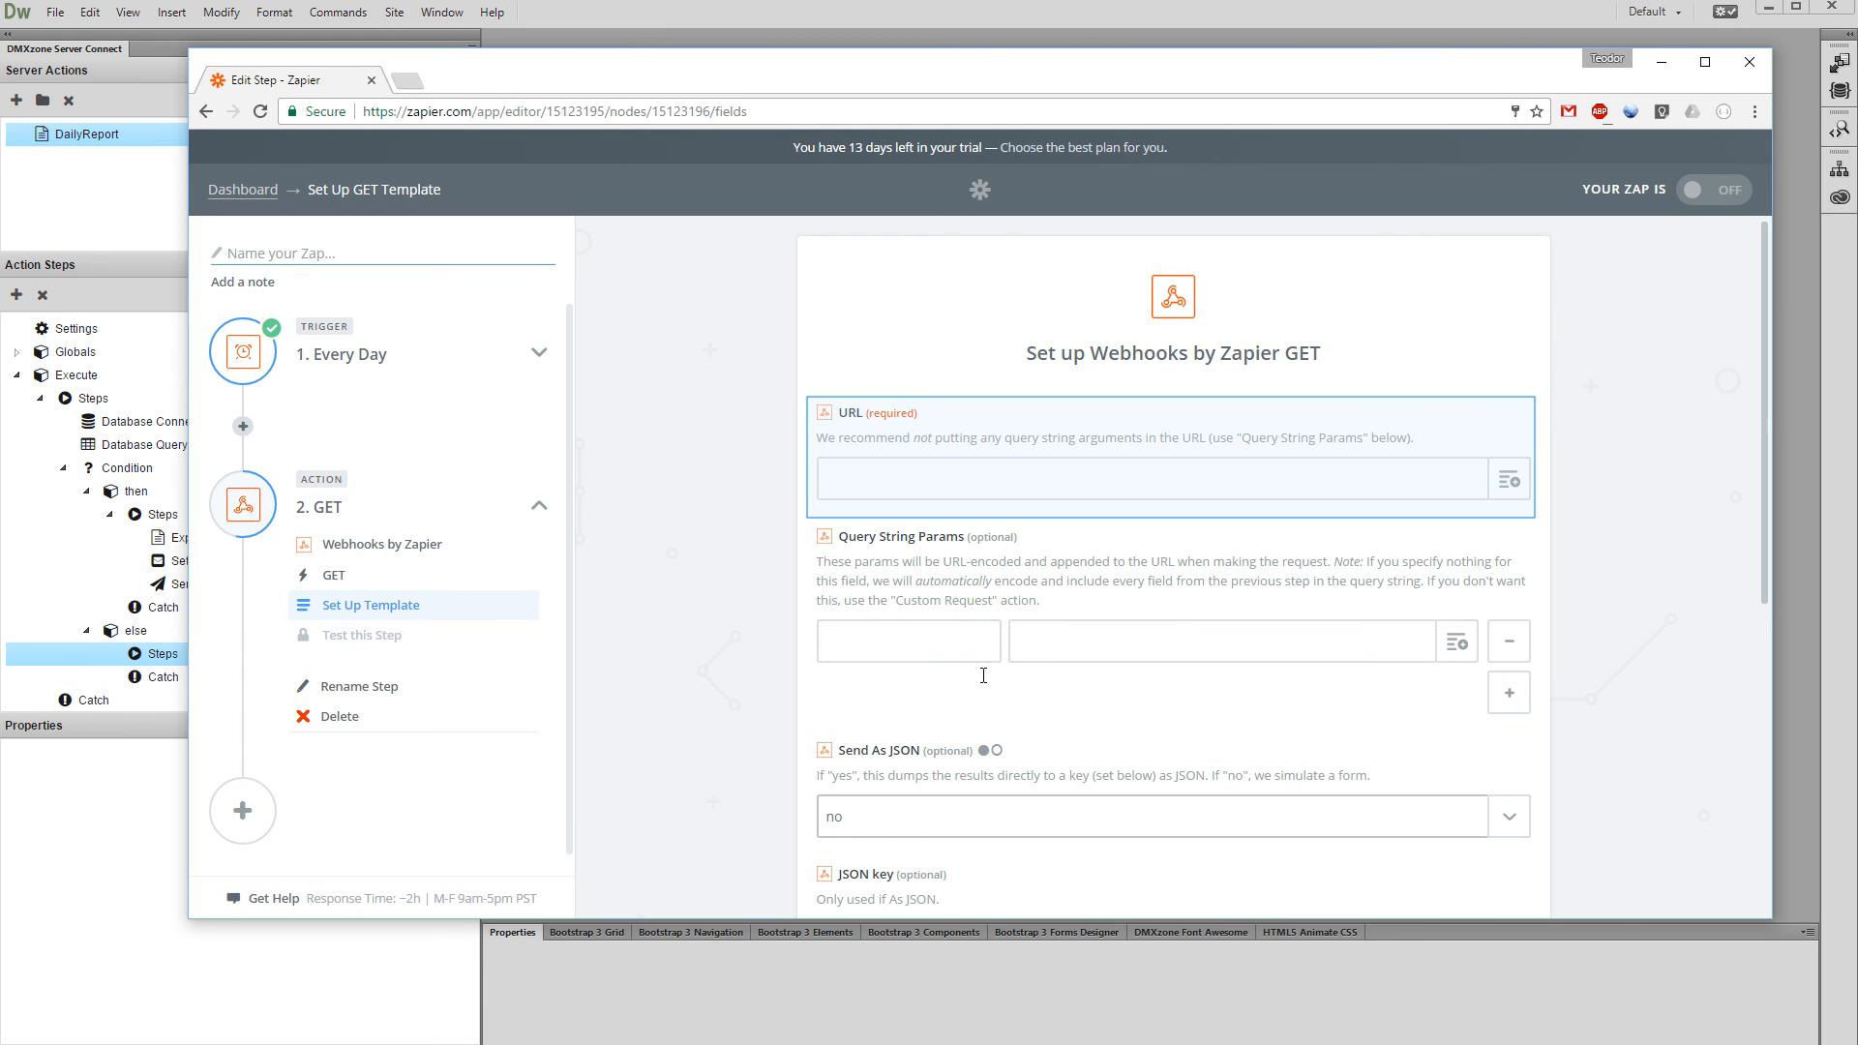
click(928, 479)
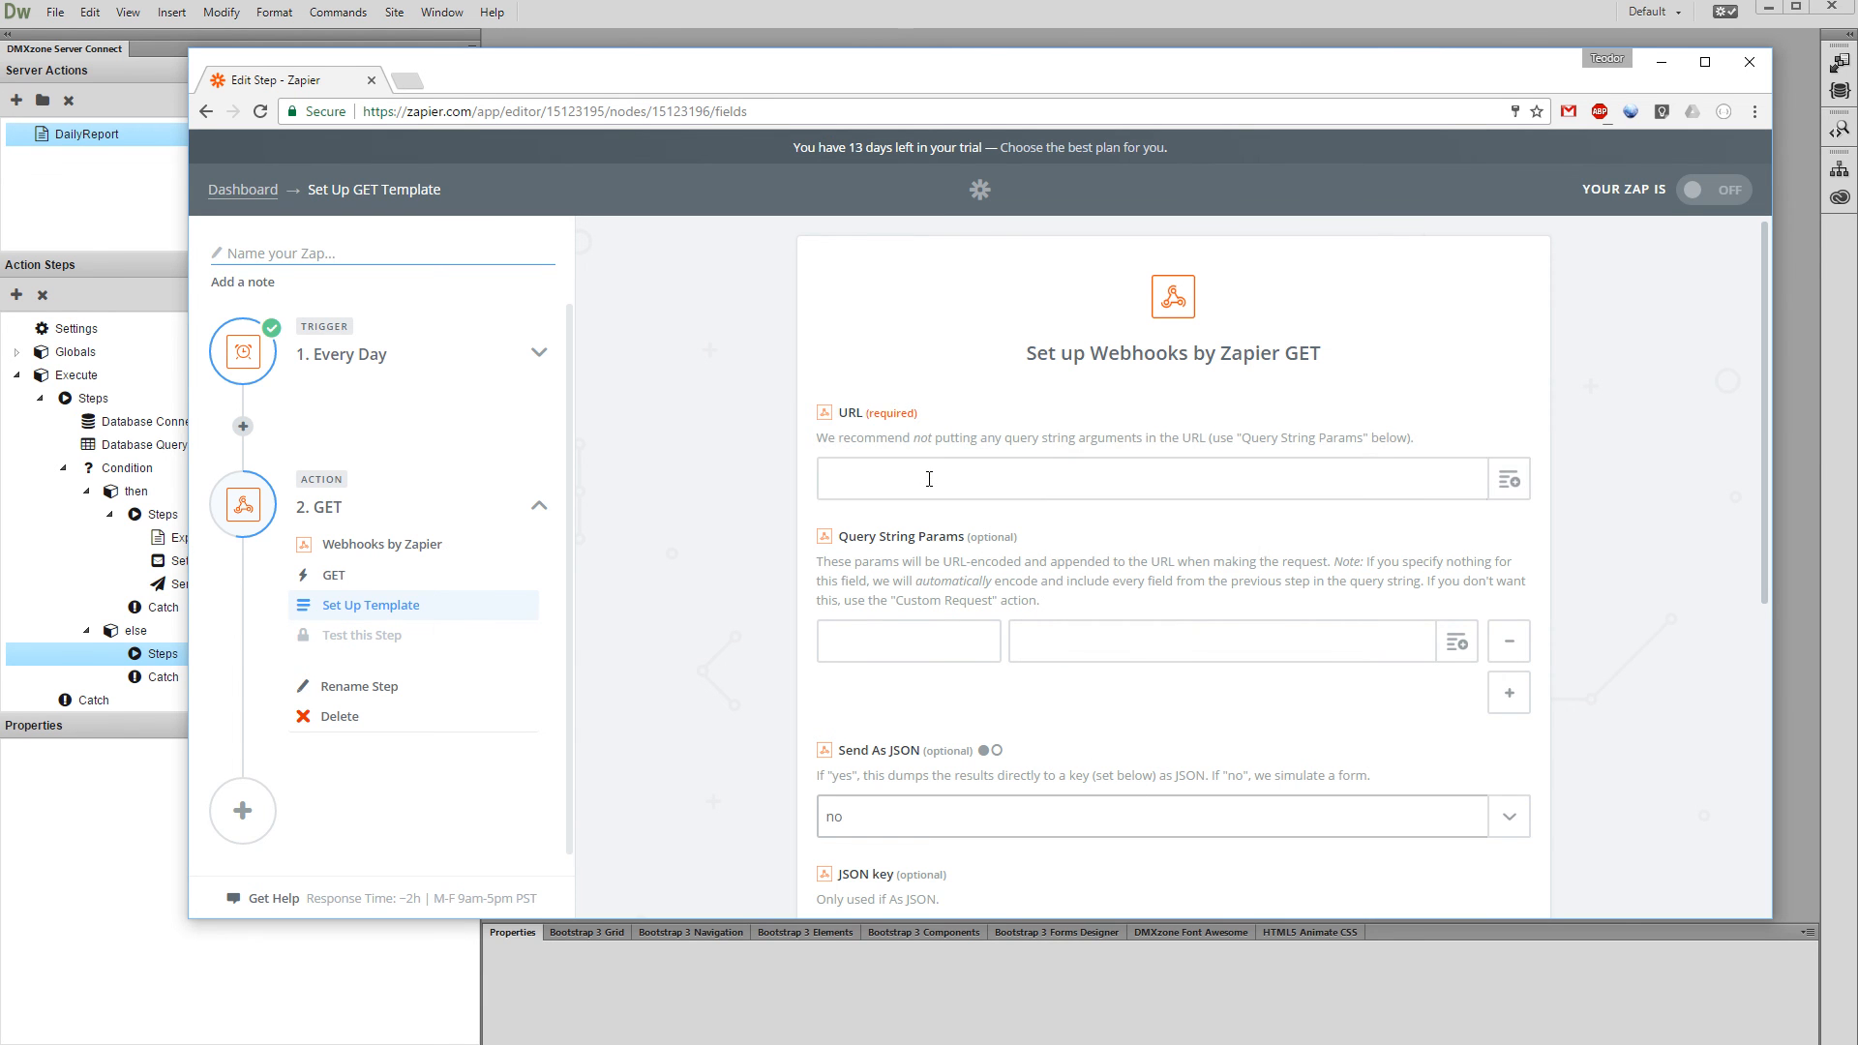
Step: Switch to Dreamweaver and preview DailyReport.php from the dmxConnect/api folder in the browser to obtain its URL
key(alt+Tab)
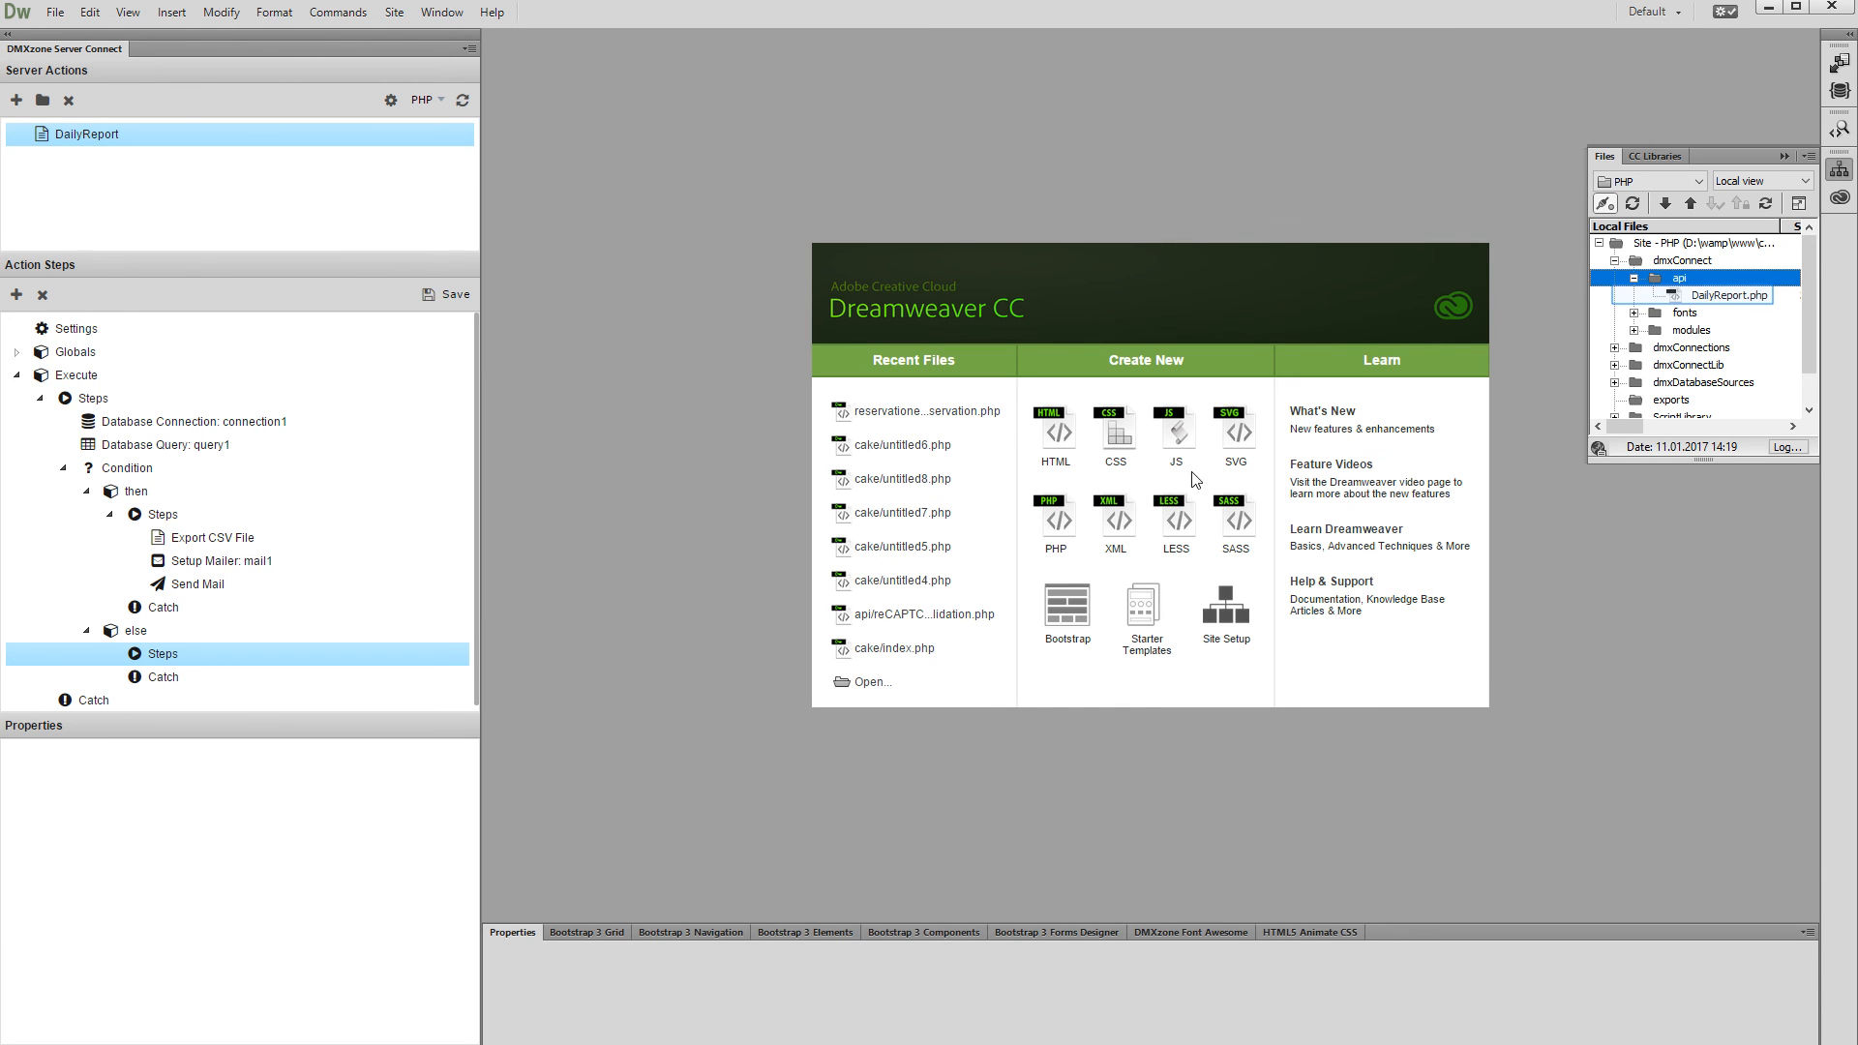
click(1728, 296)
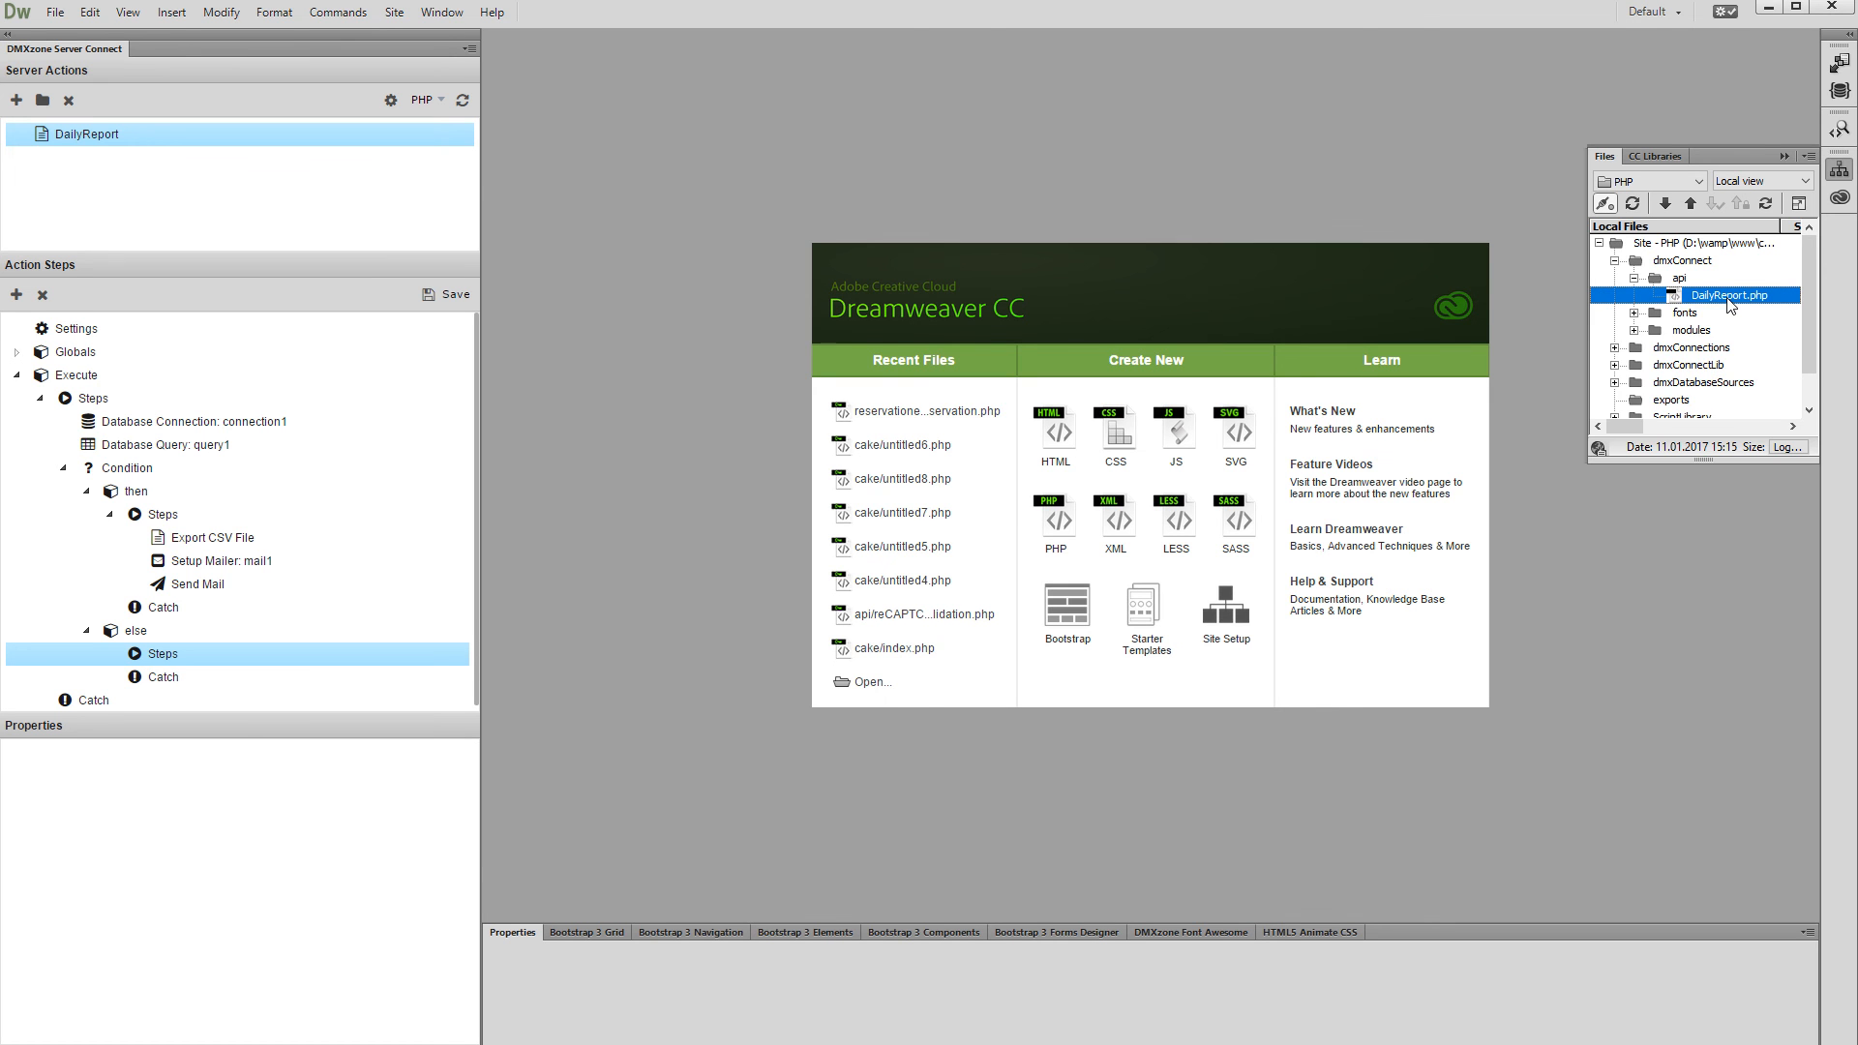
right_click(1730, 304)
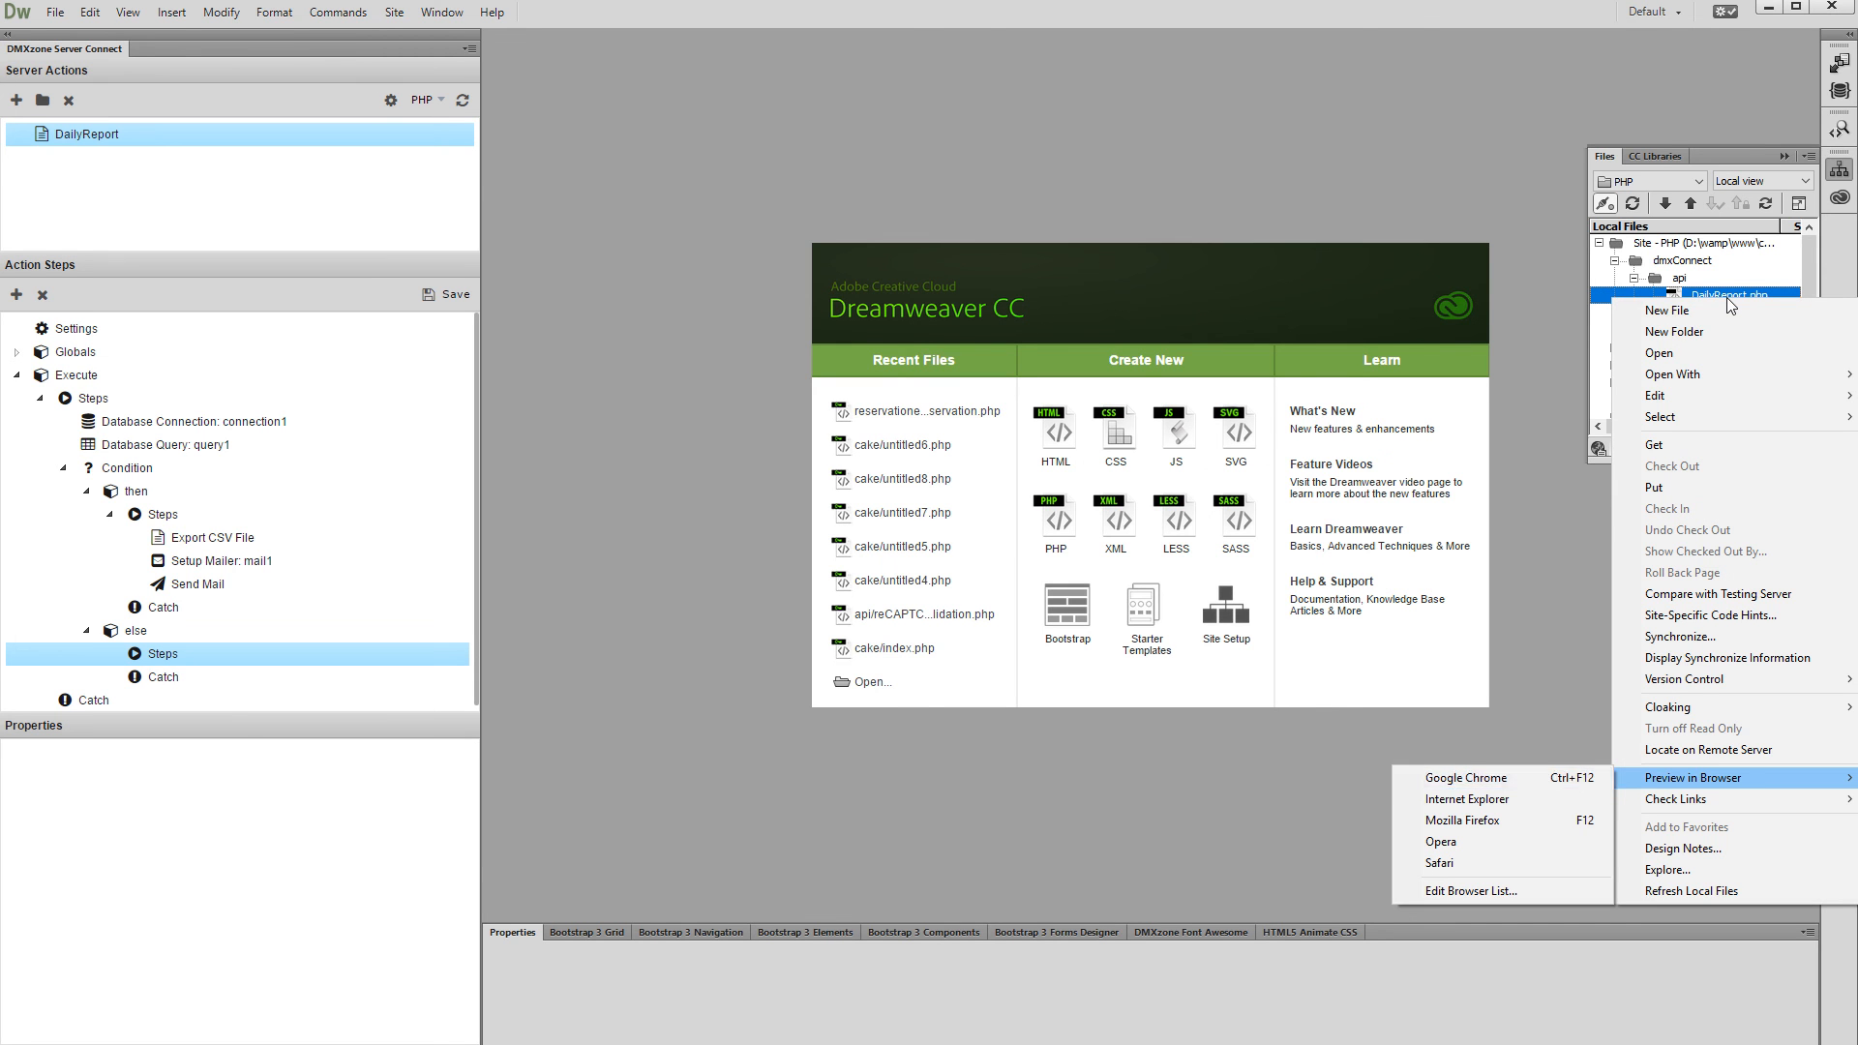
click(1593, 780)
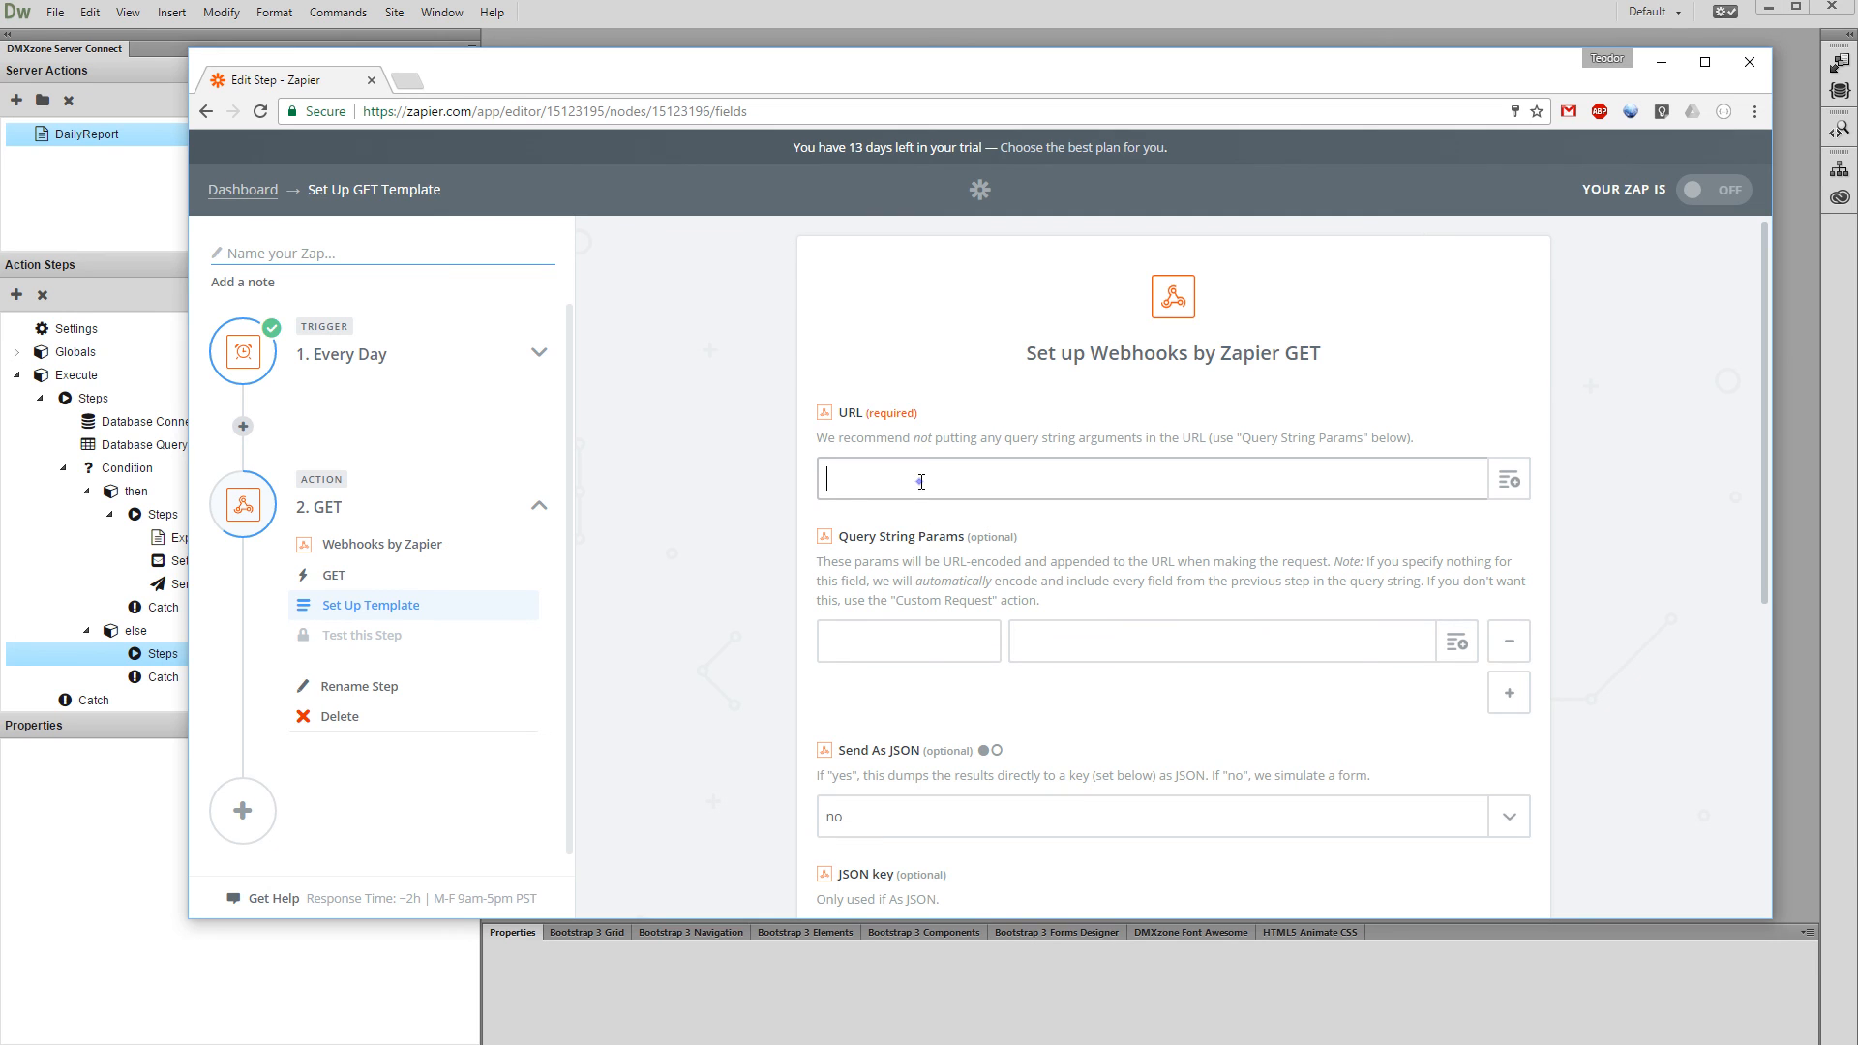
text(http://yoursite.com/dmxConnect/api/DailyReport.php)
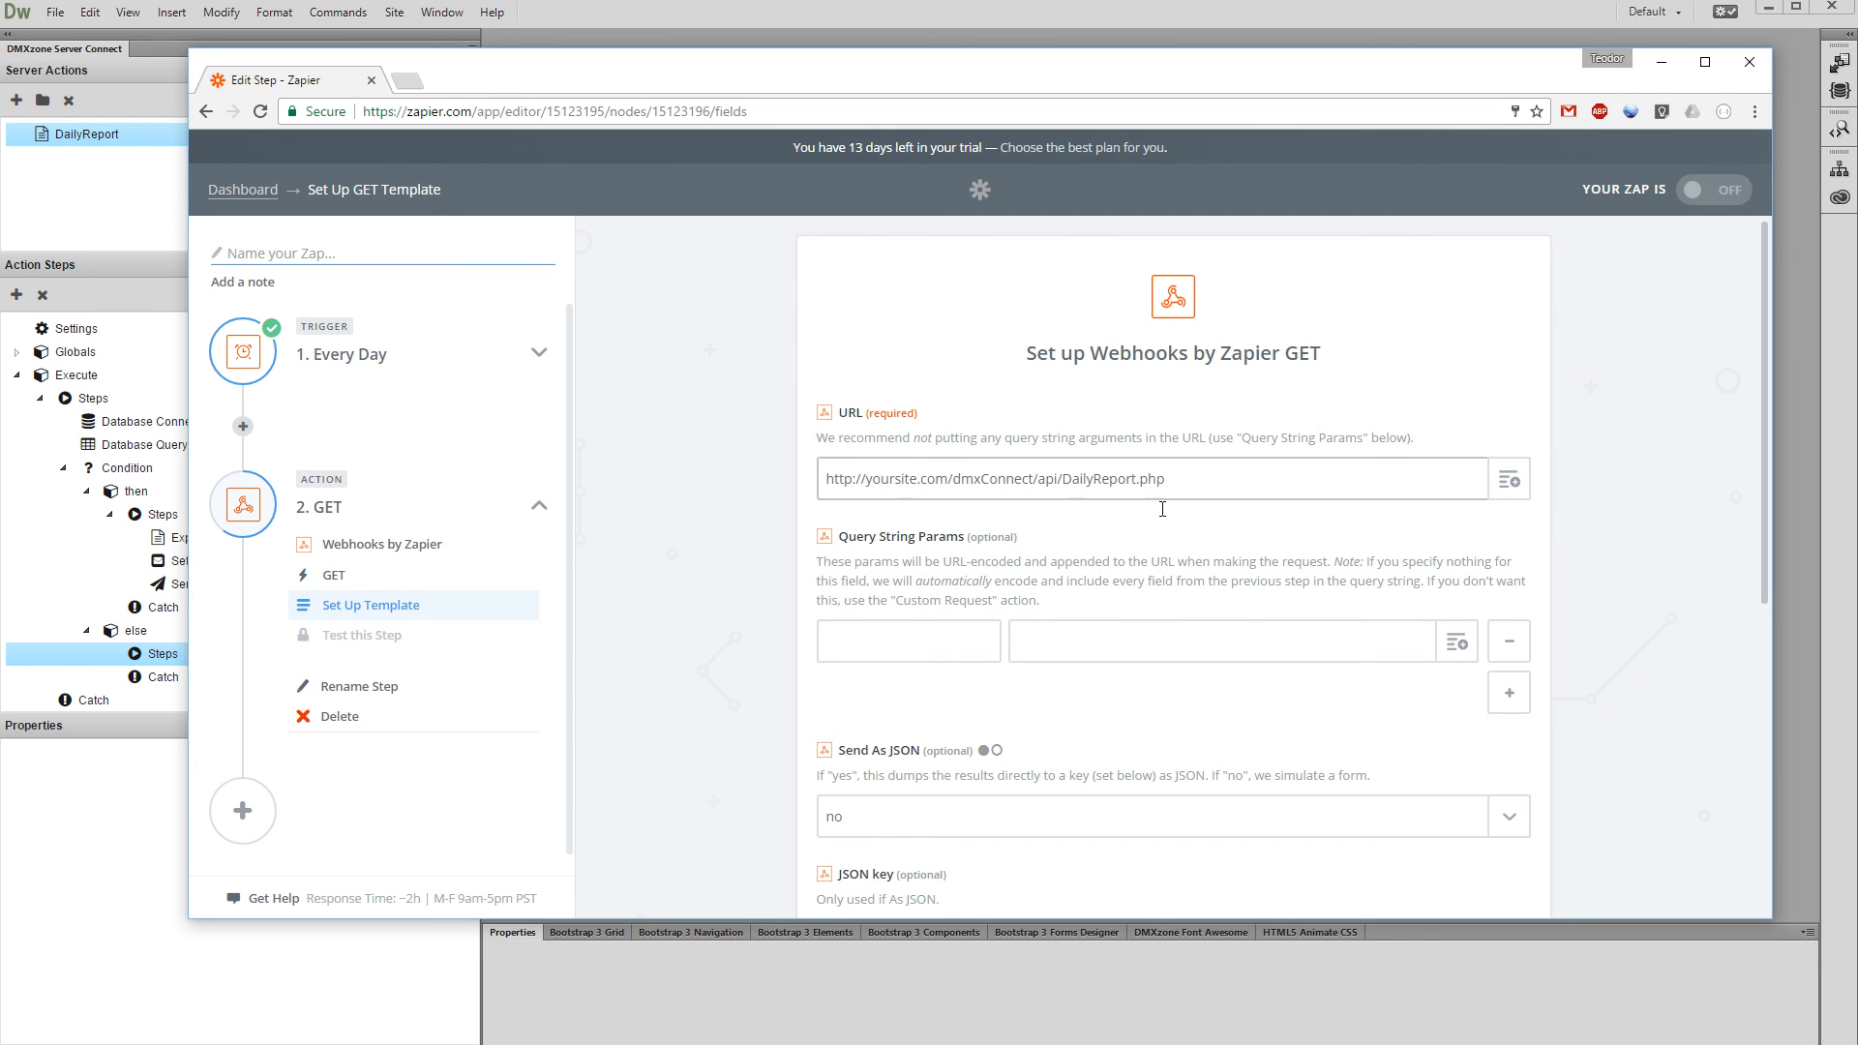
scroll(1159, 505, down, 5)
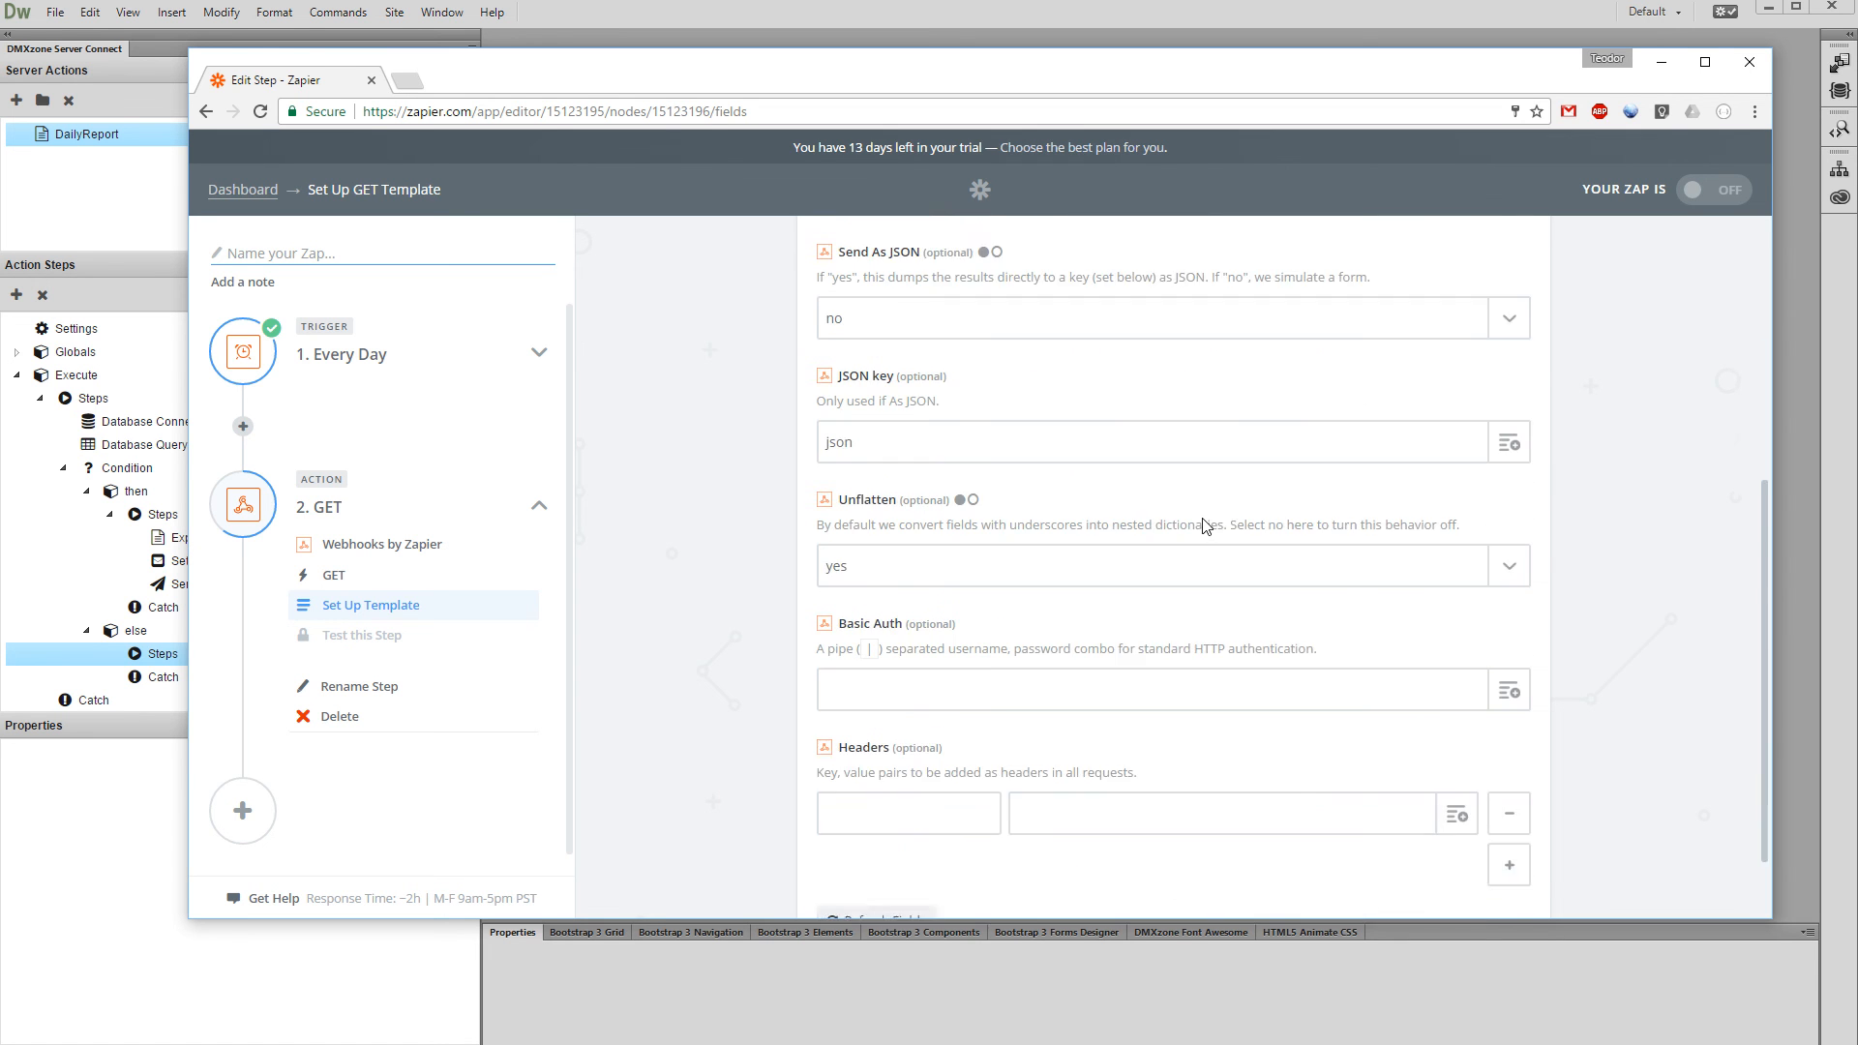
scroll(1205, 526, down, 2)
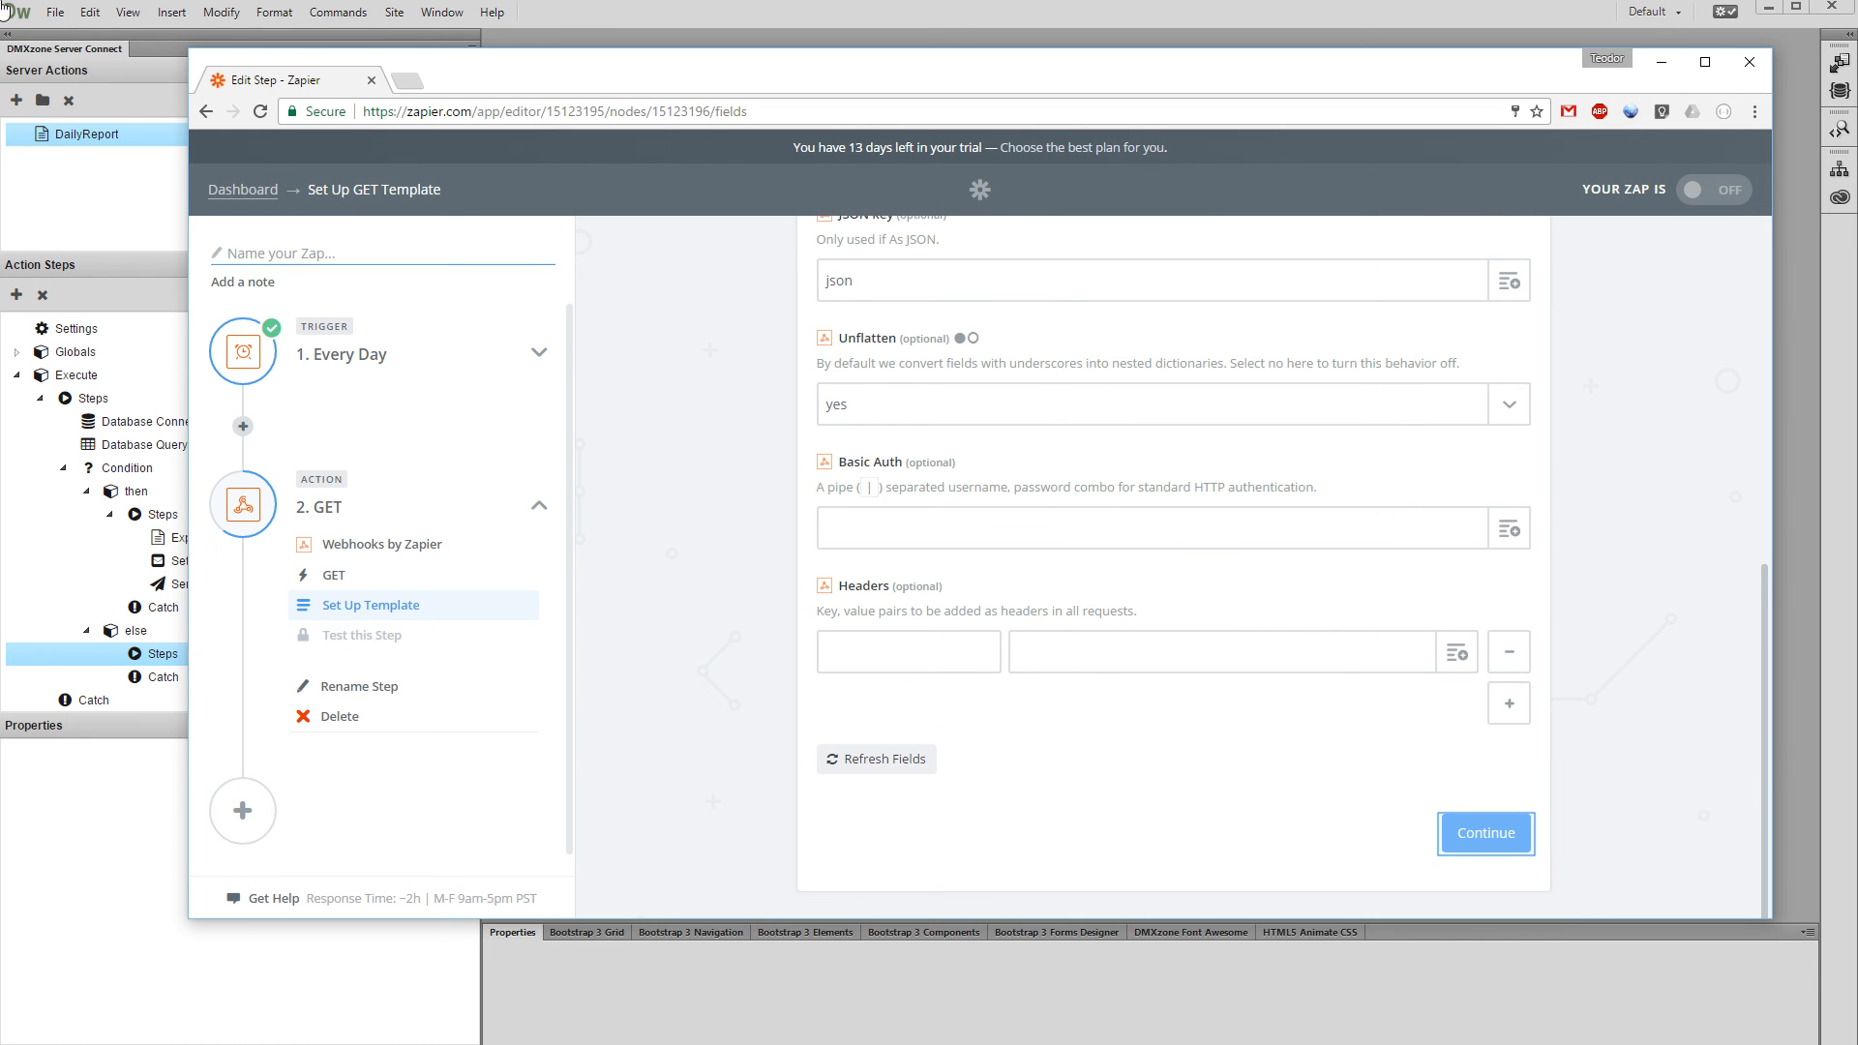
click(1472, 838)
click(1457, 833)
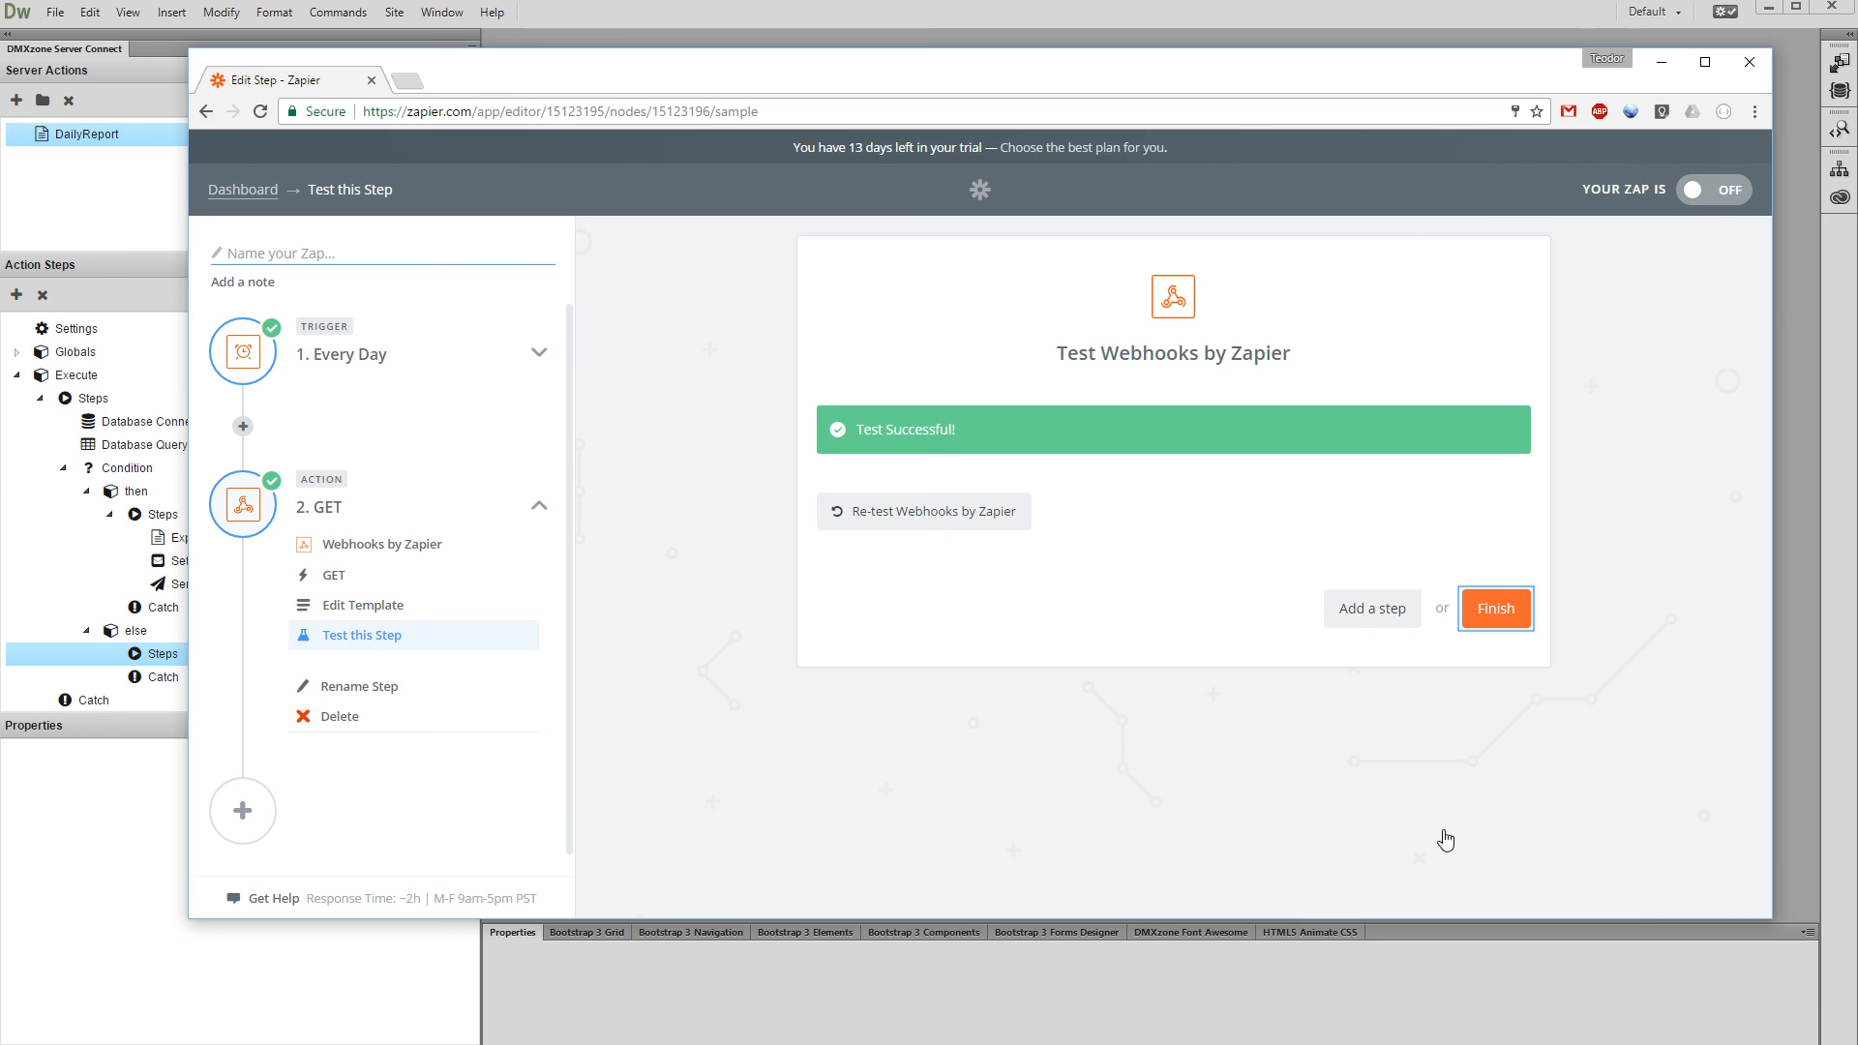
Step: Finish the Zap by naming it "Daily payments report" and turning it on, and view it on the dashboard
click(1491, 611)
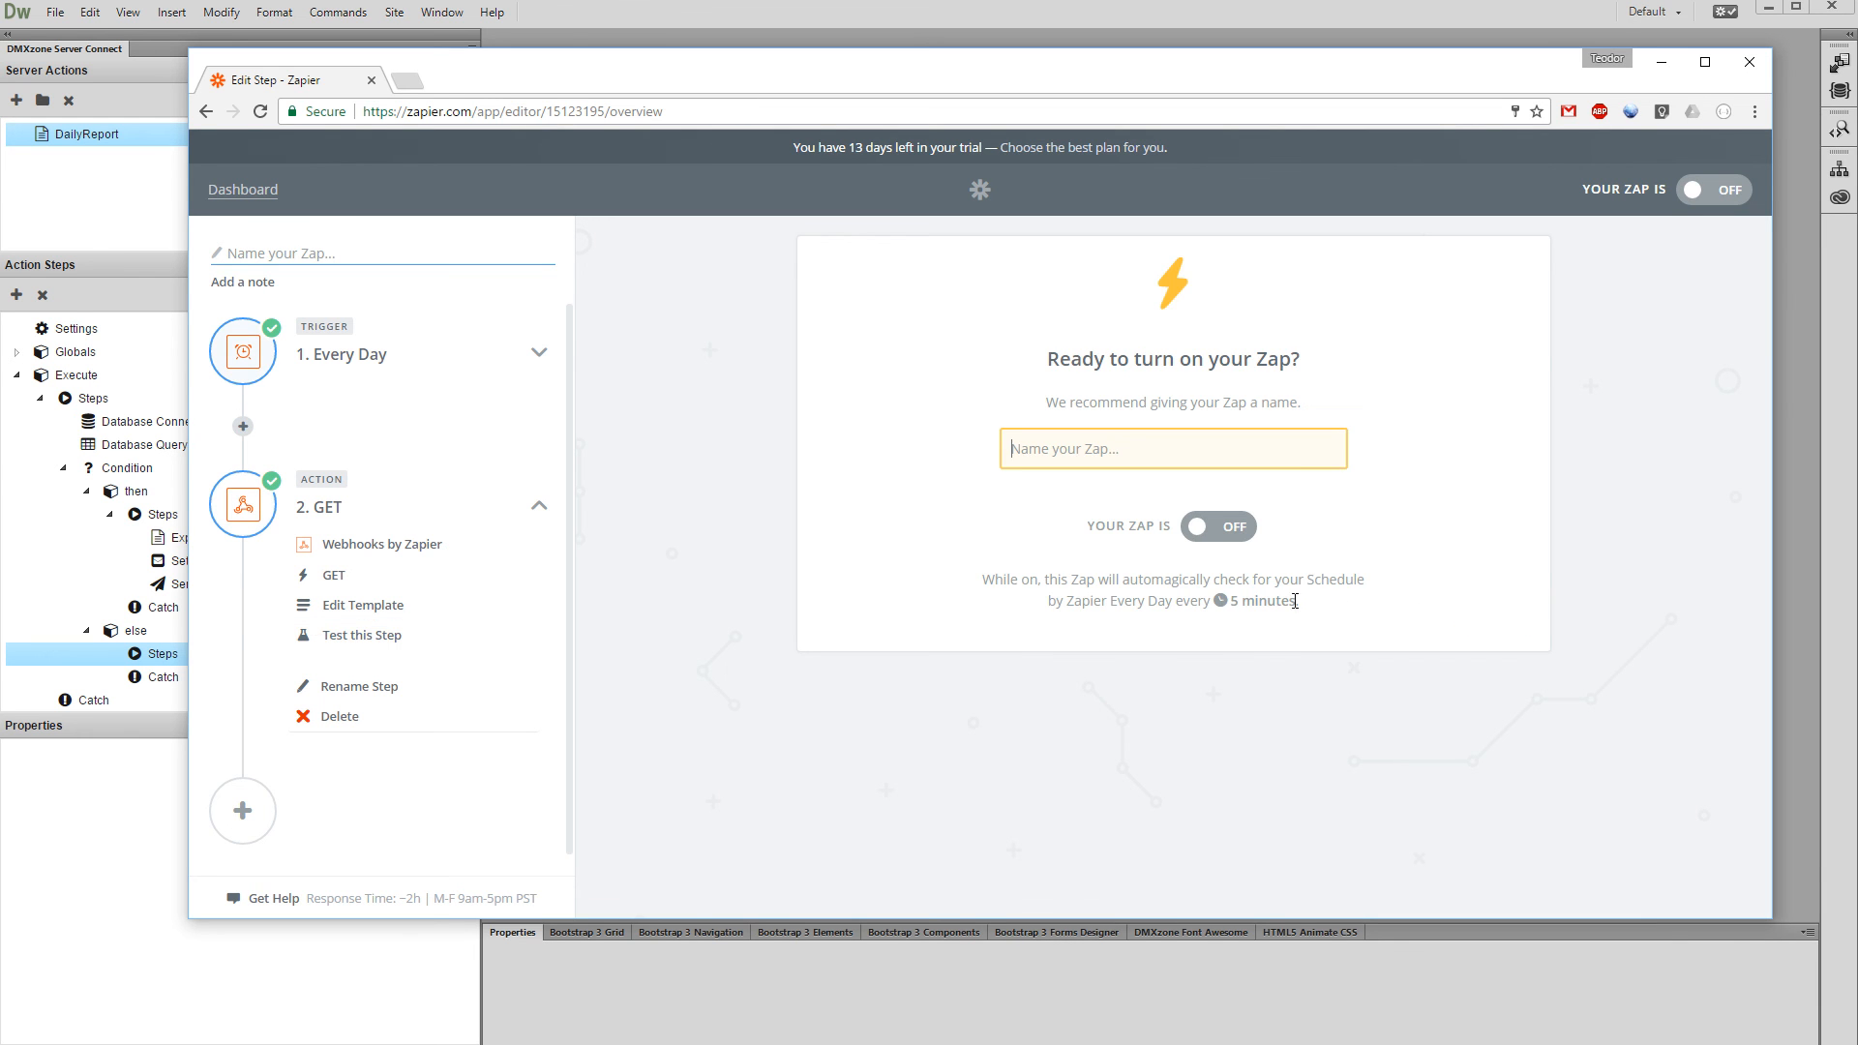
text(Daily payments report)
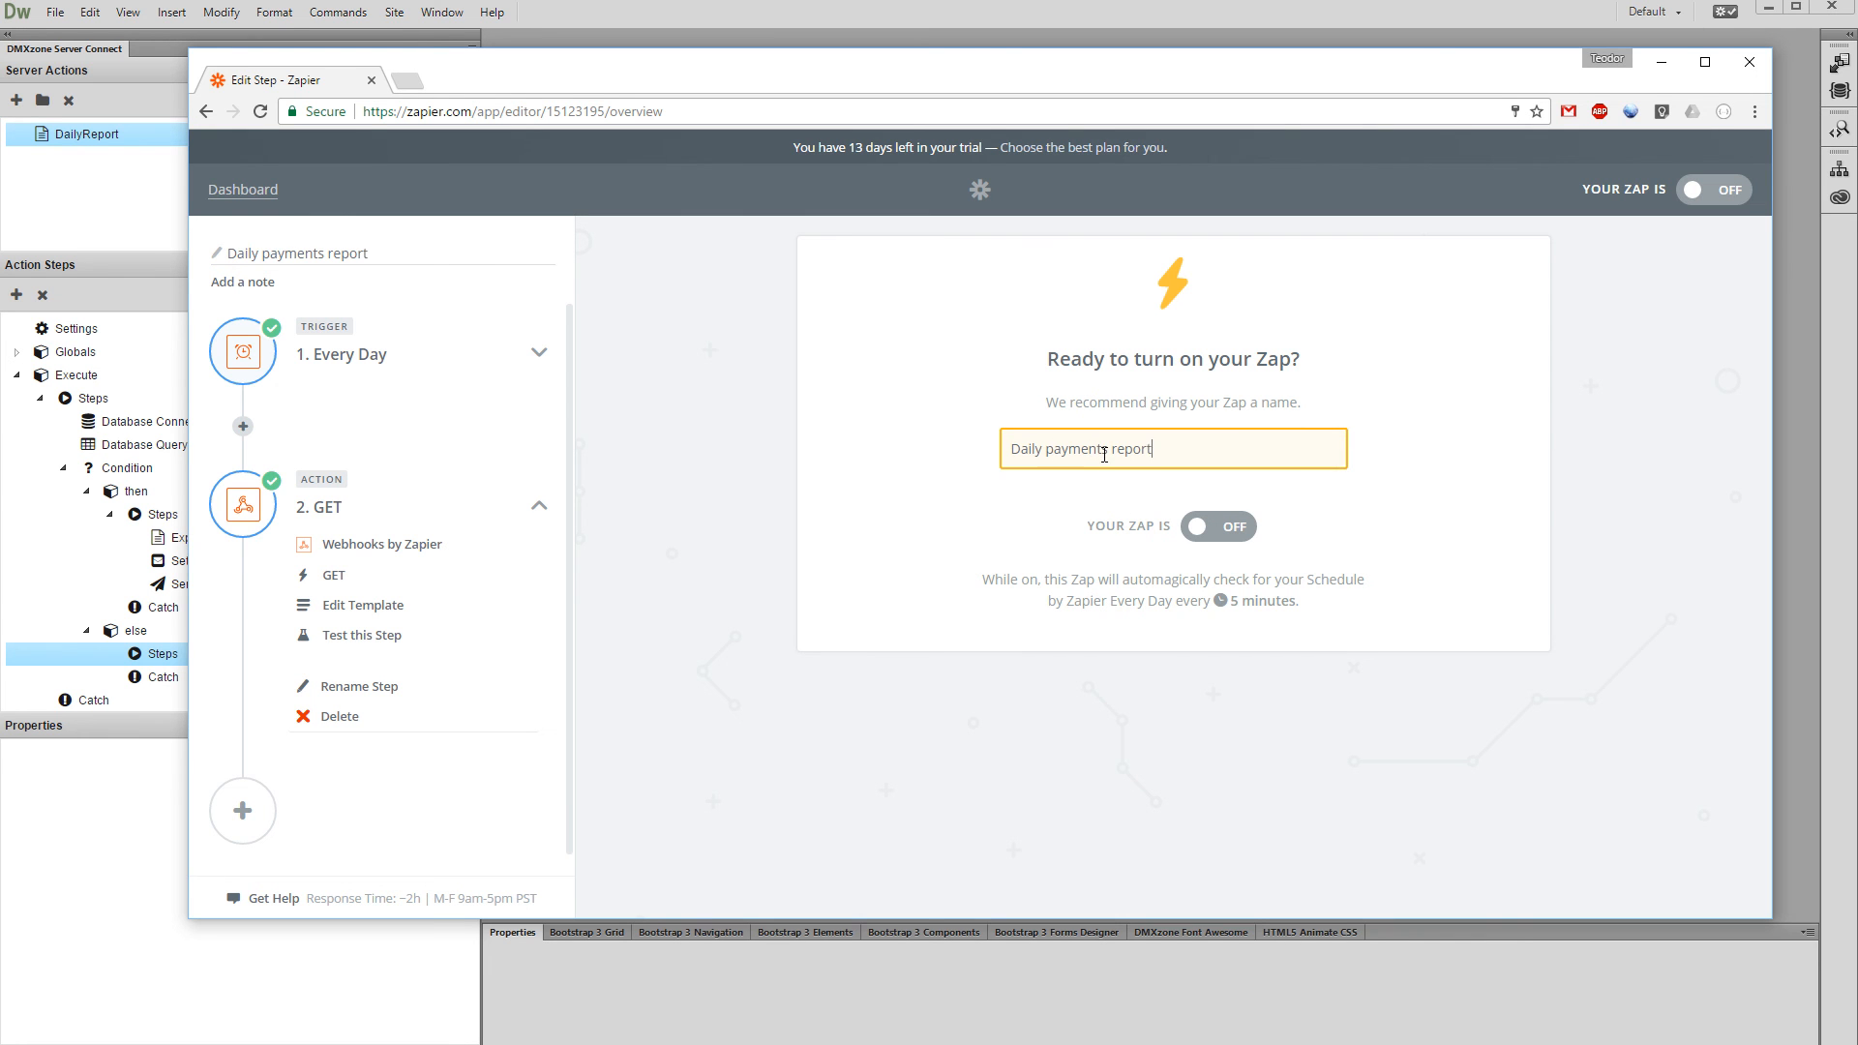
key(Tab)
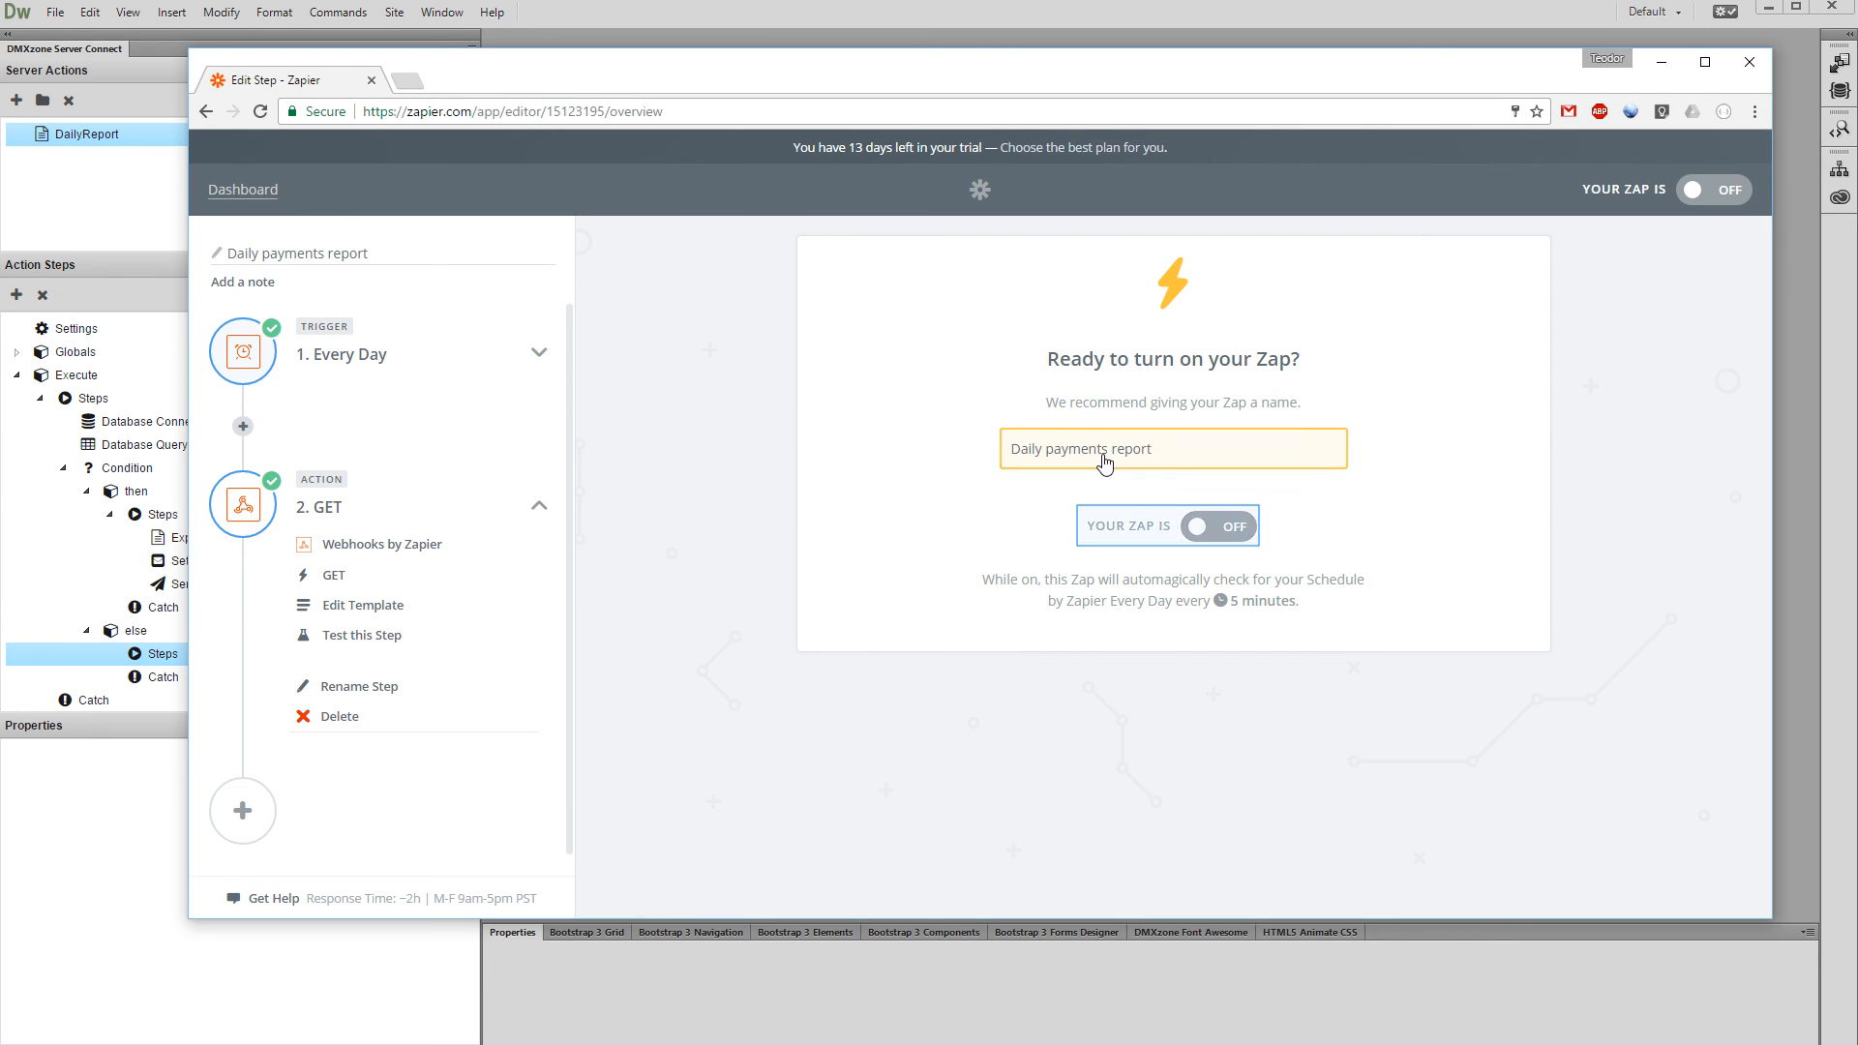
click(1198, 525)
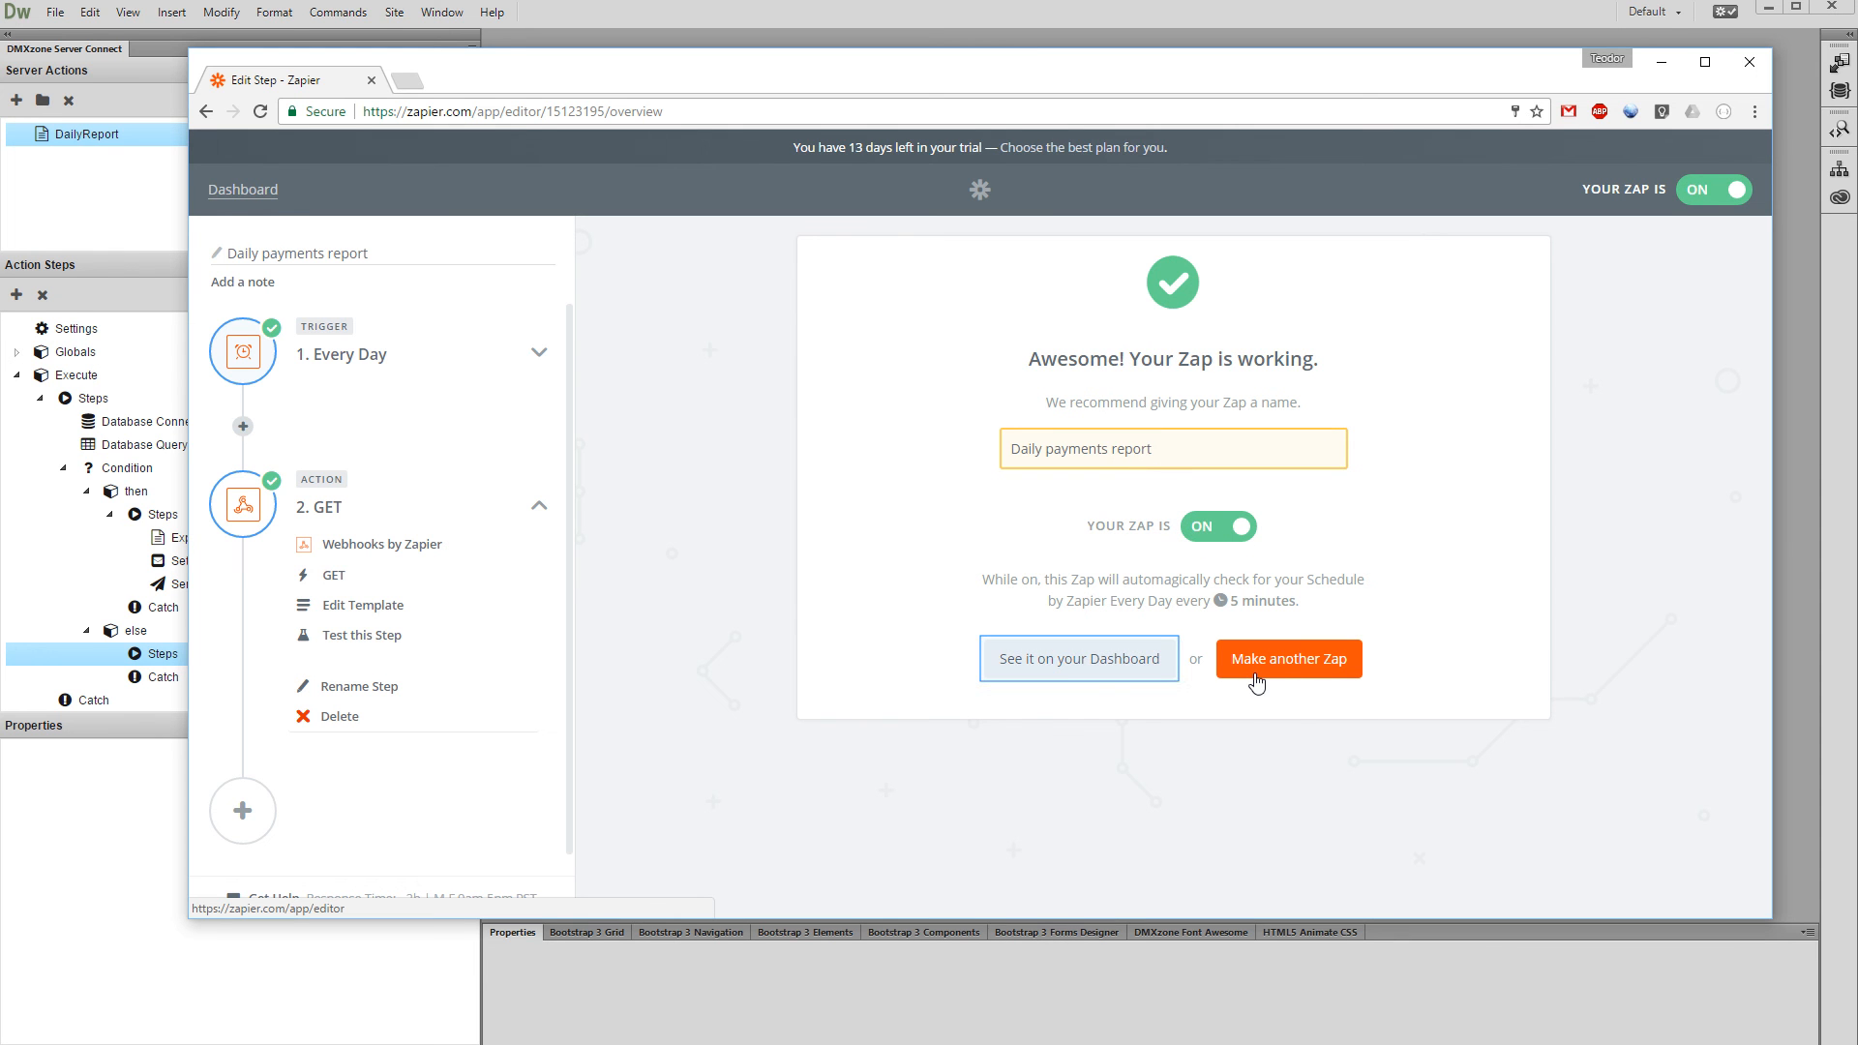
click(1137, 667)
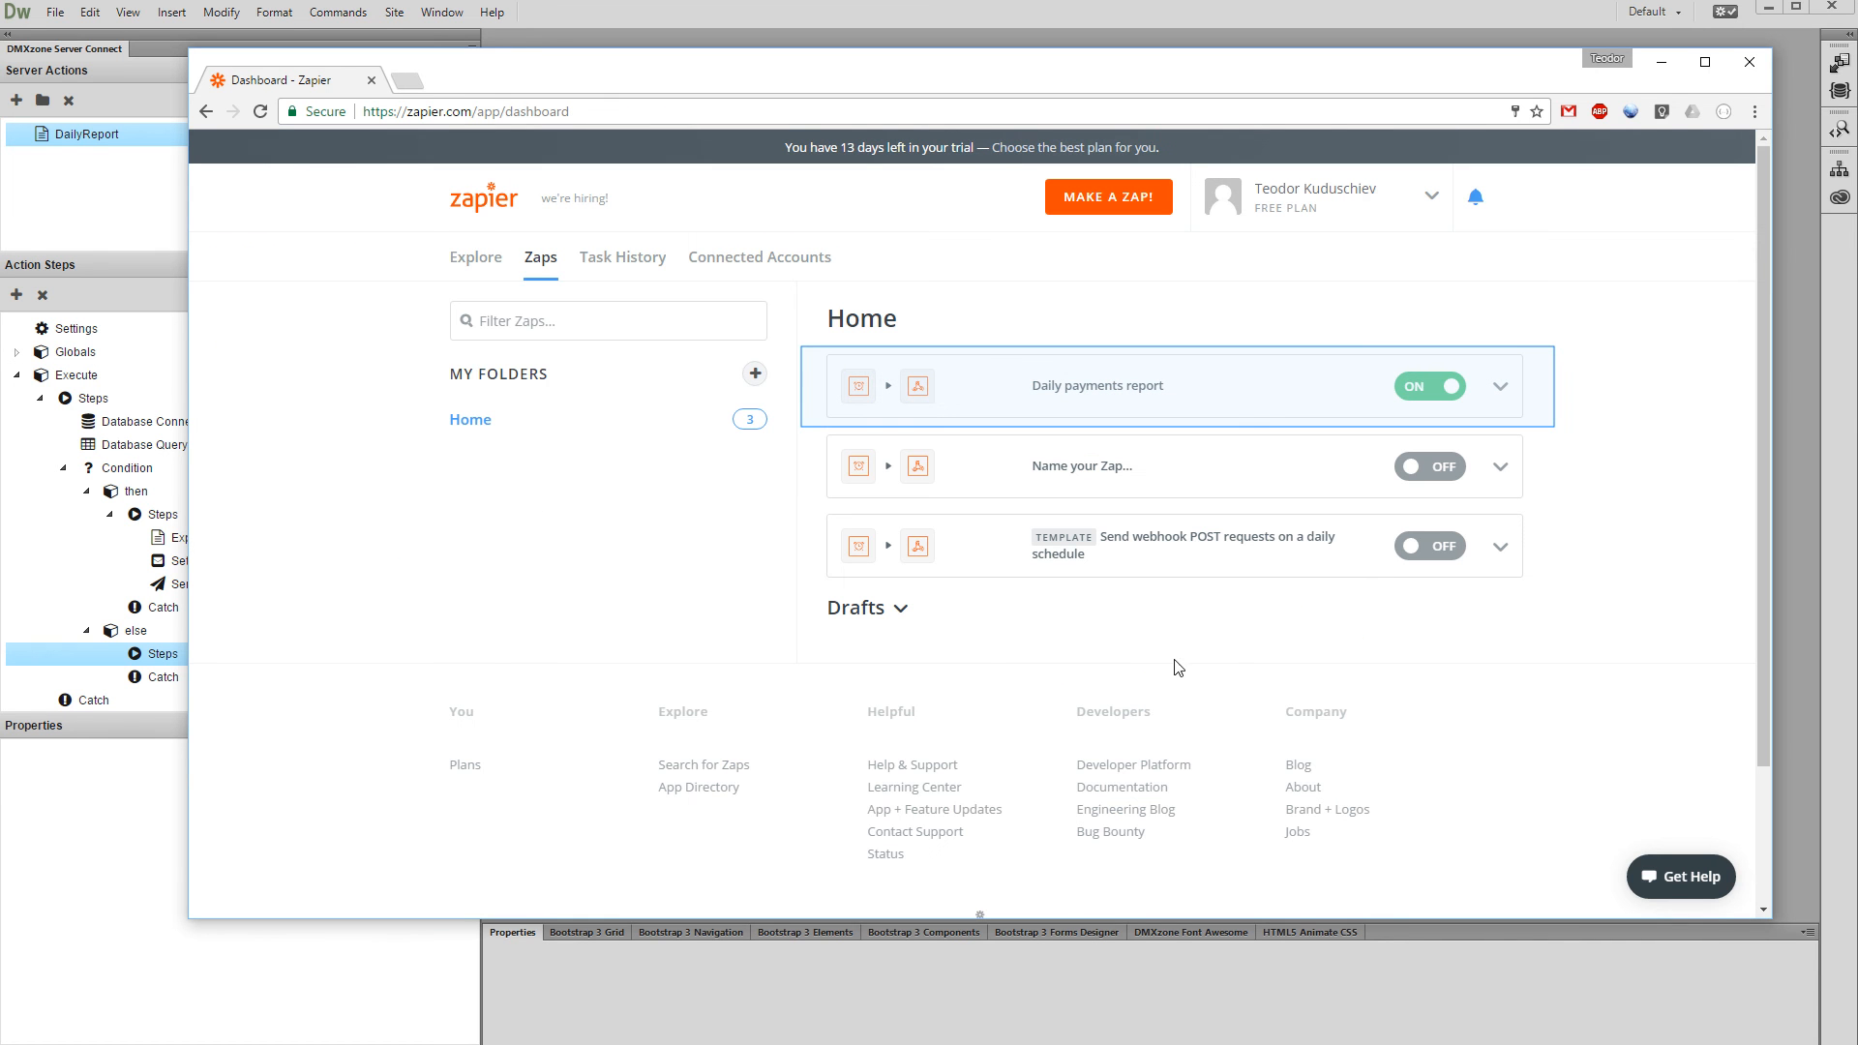